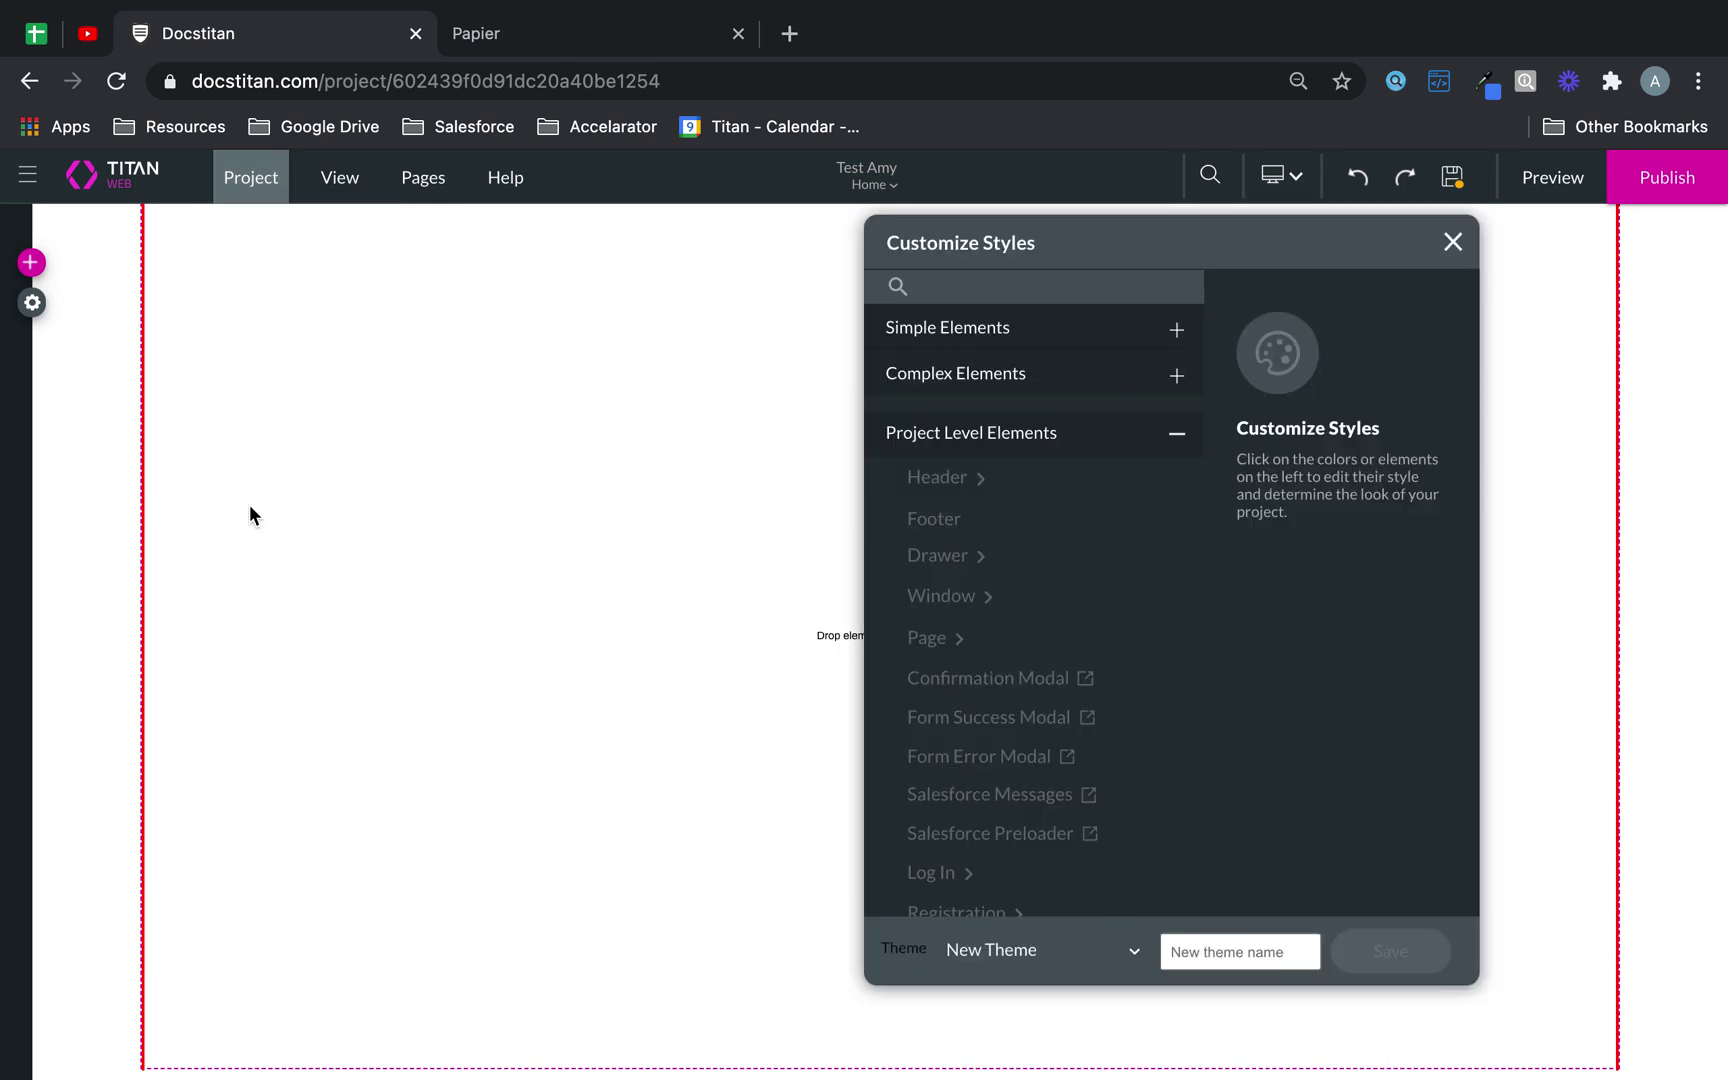
- Examine the complex elements that can be styled, including the Button and Text style settings
left_click(1172, 440)
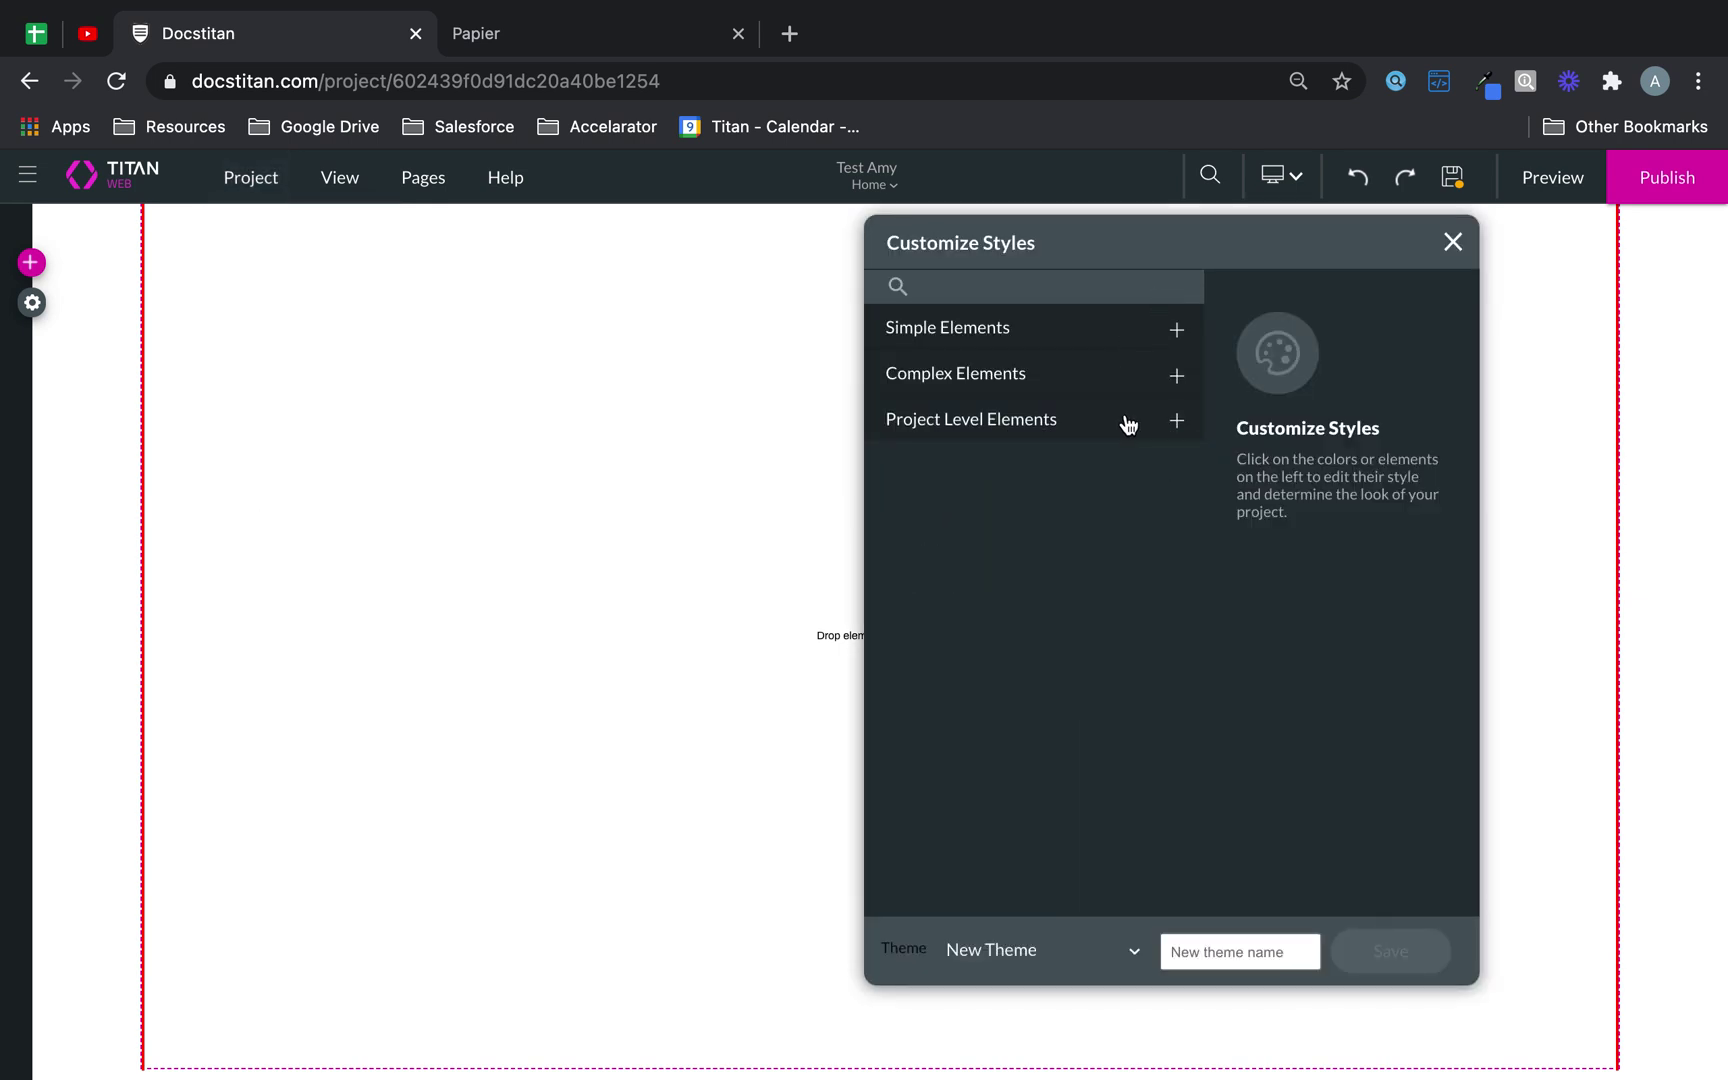
left_click(1177, 385)
scroll(1098, 529, "down", 1)
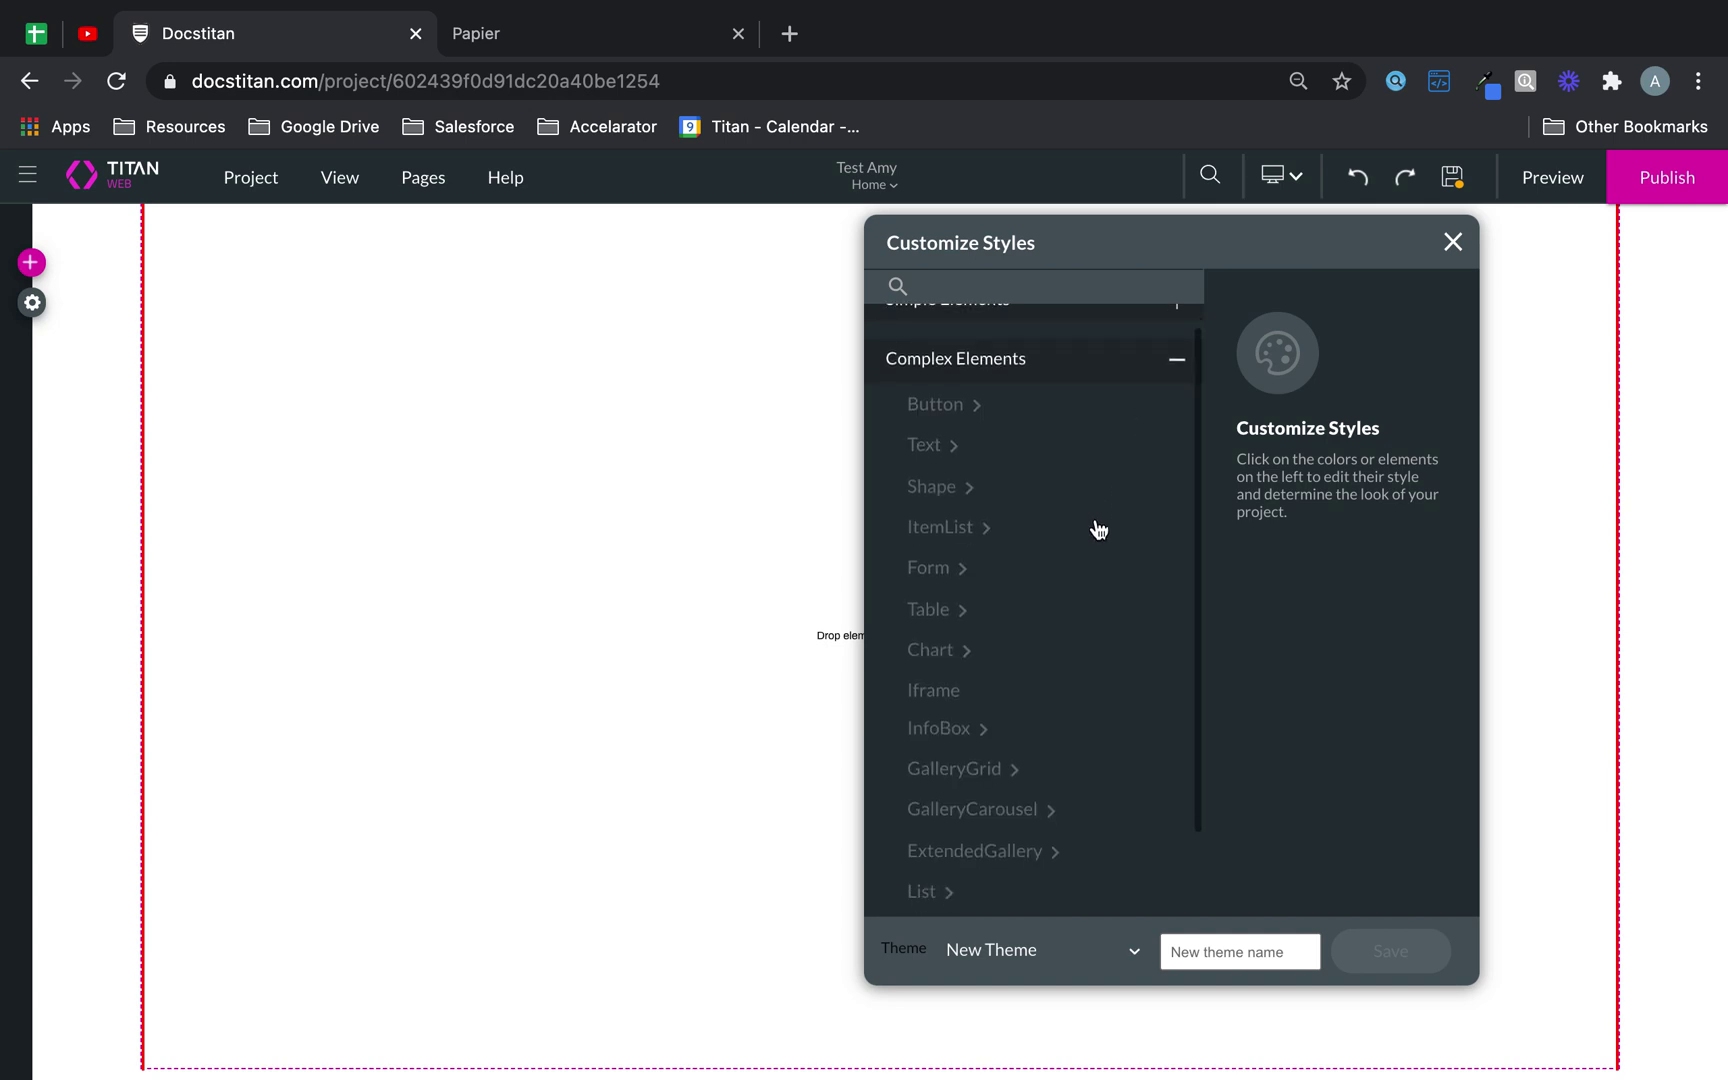
scroll(1098, 529, "down", 1)
left_click(963, 372)
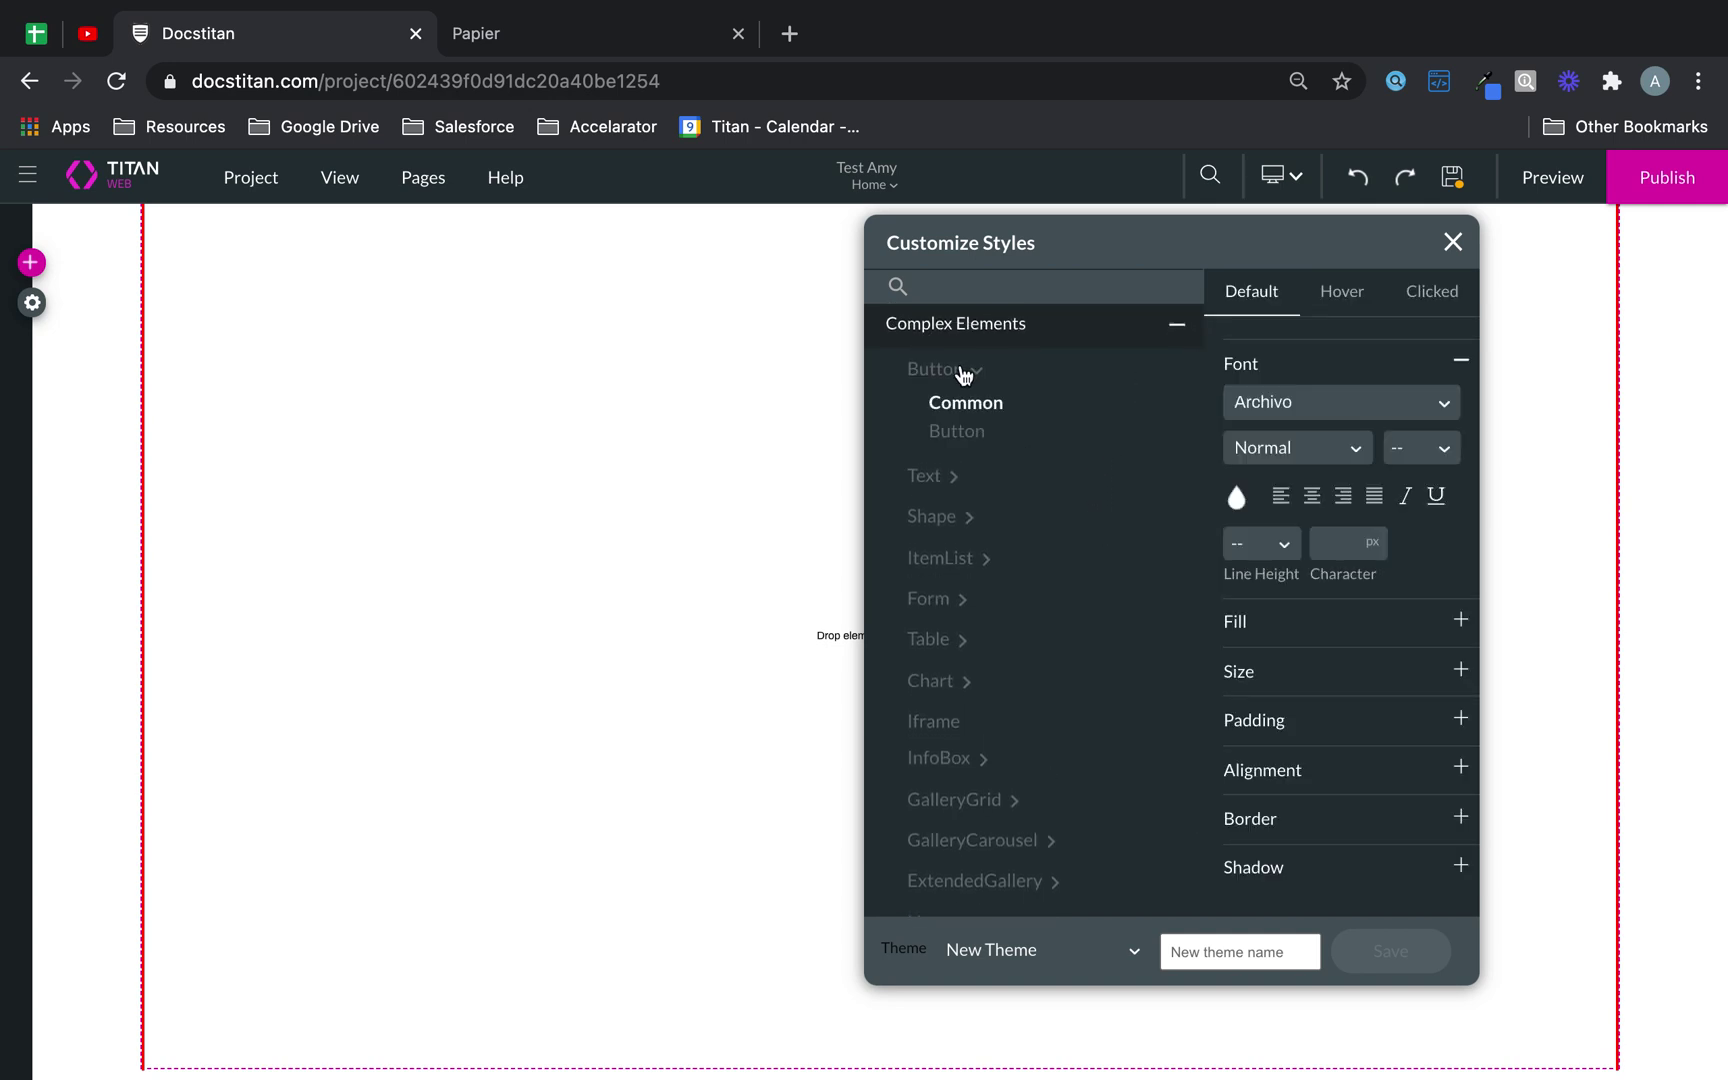
left_click(949, 474)
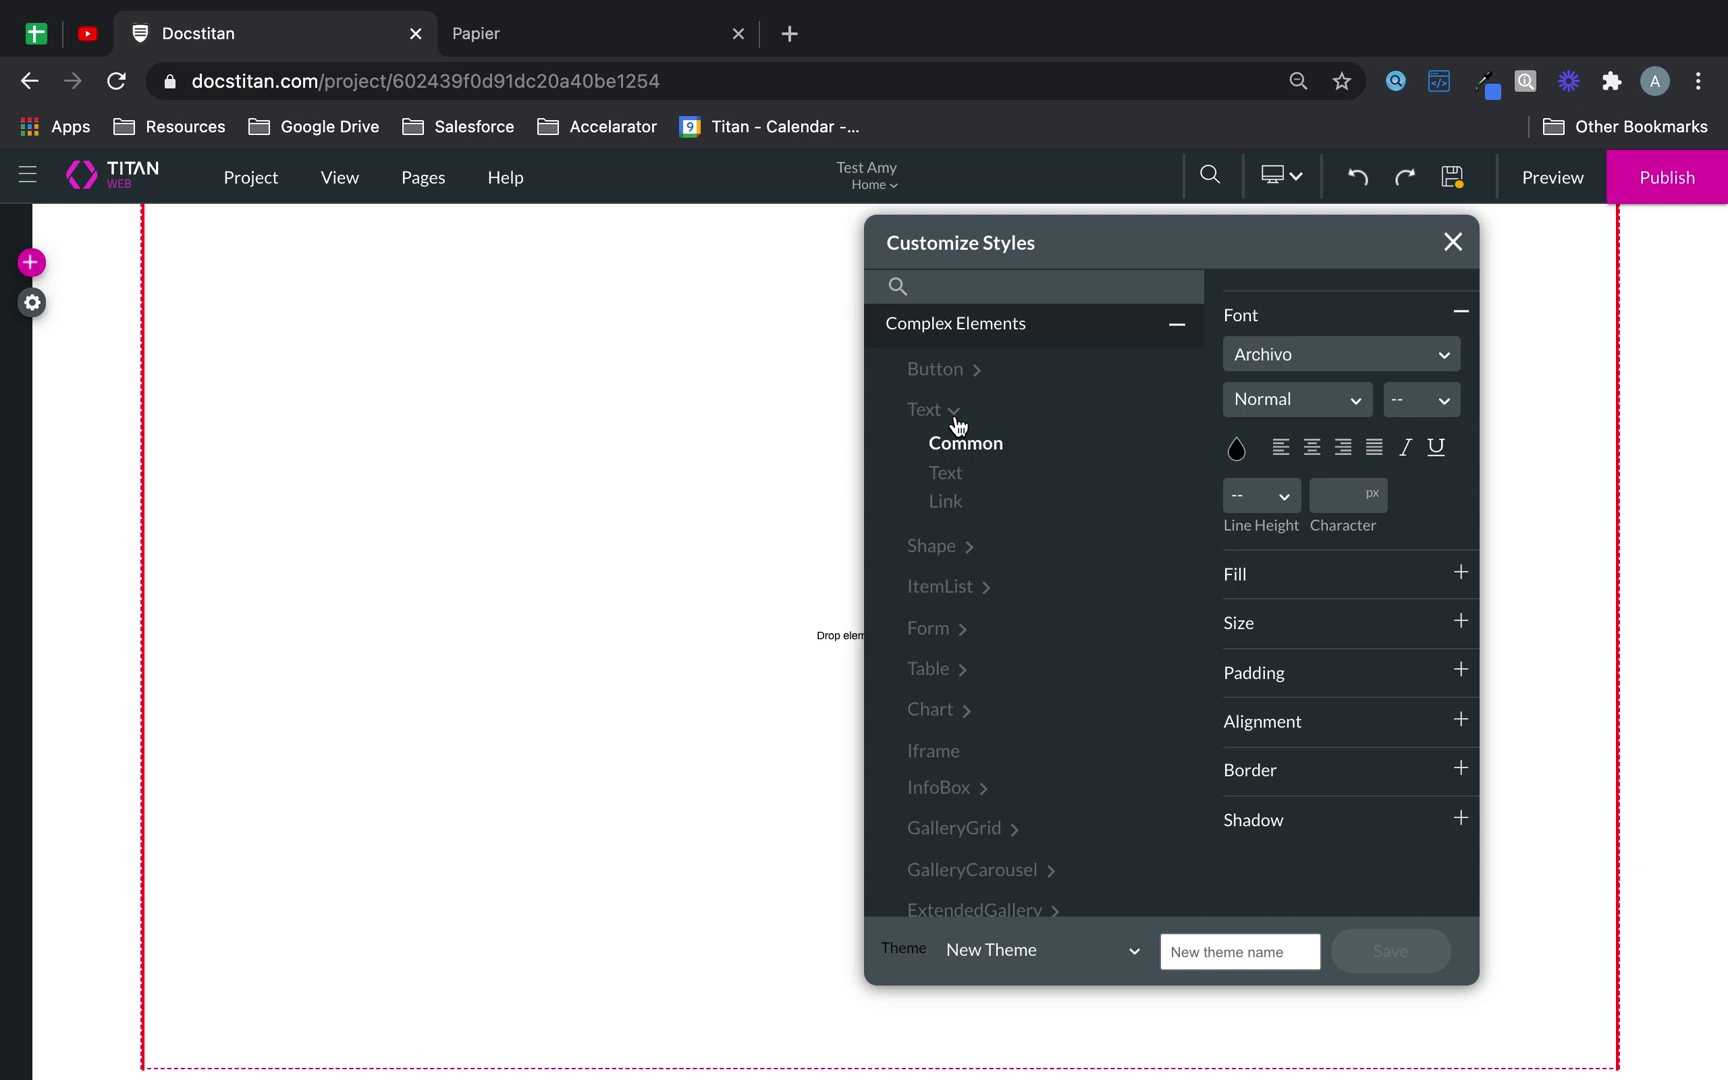
scroll(962, 688, "down", 3)
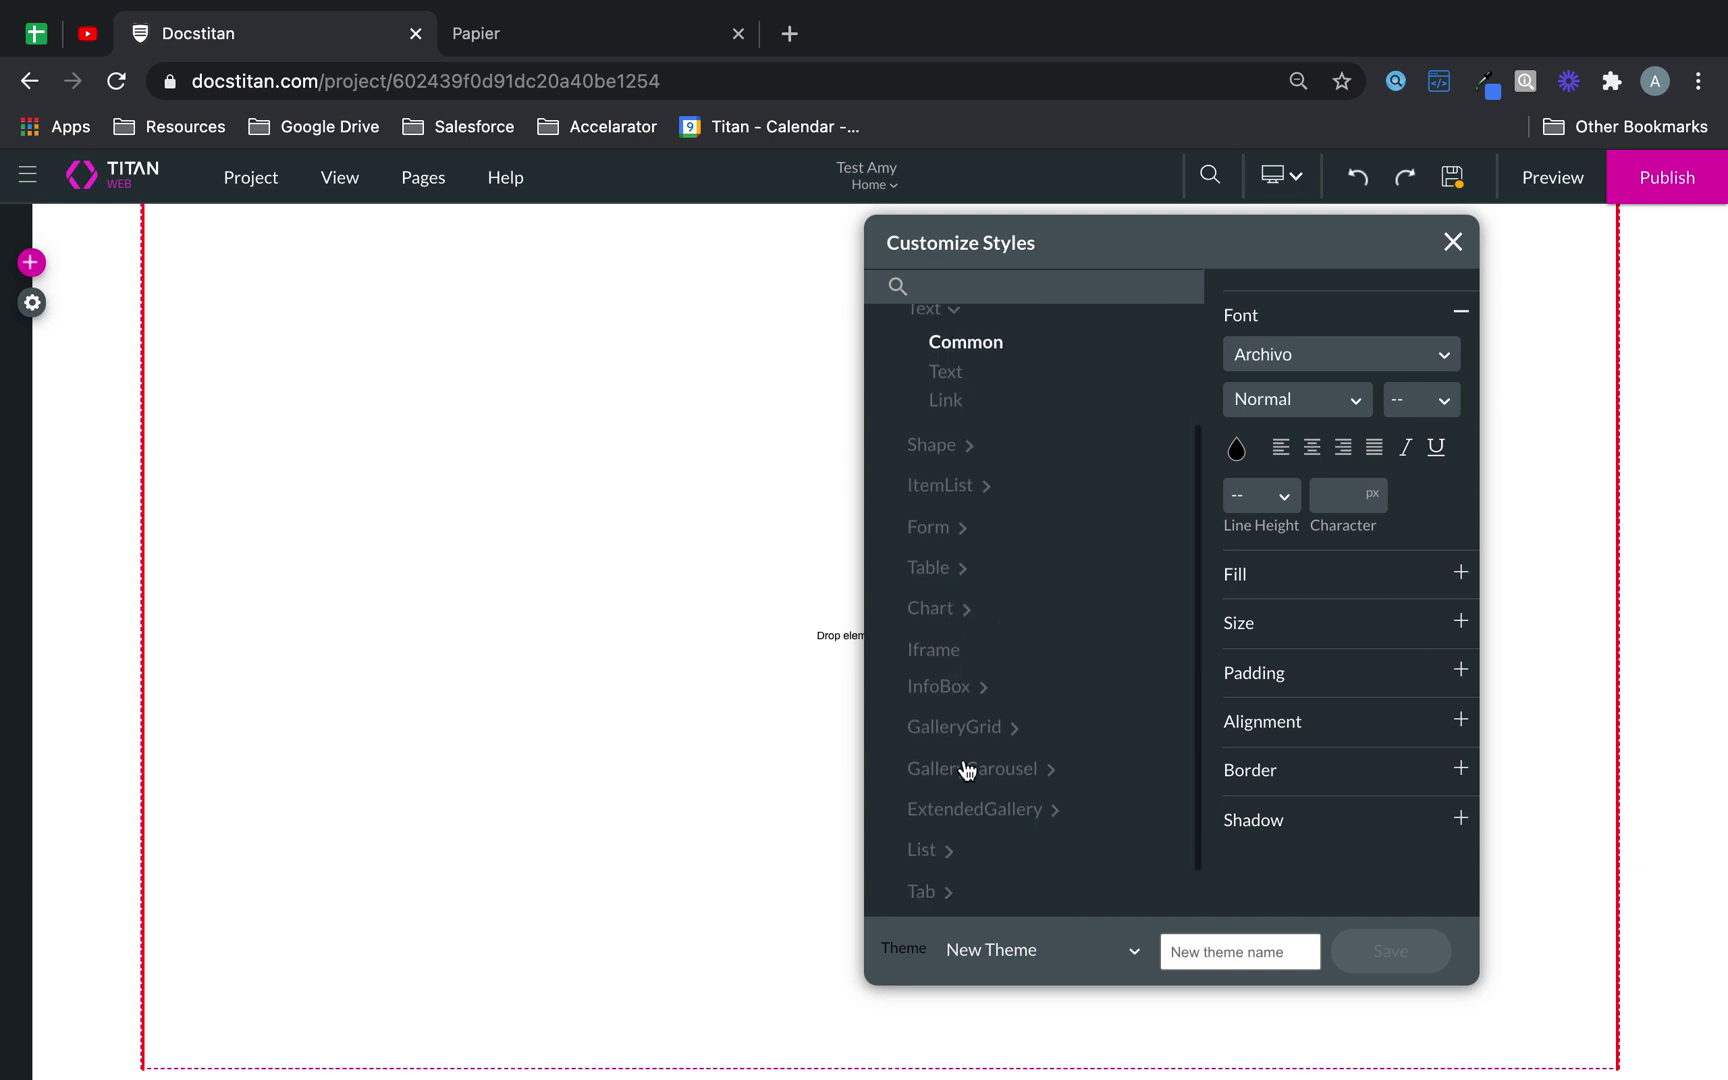
scroll(970, 740, "up", 5)
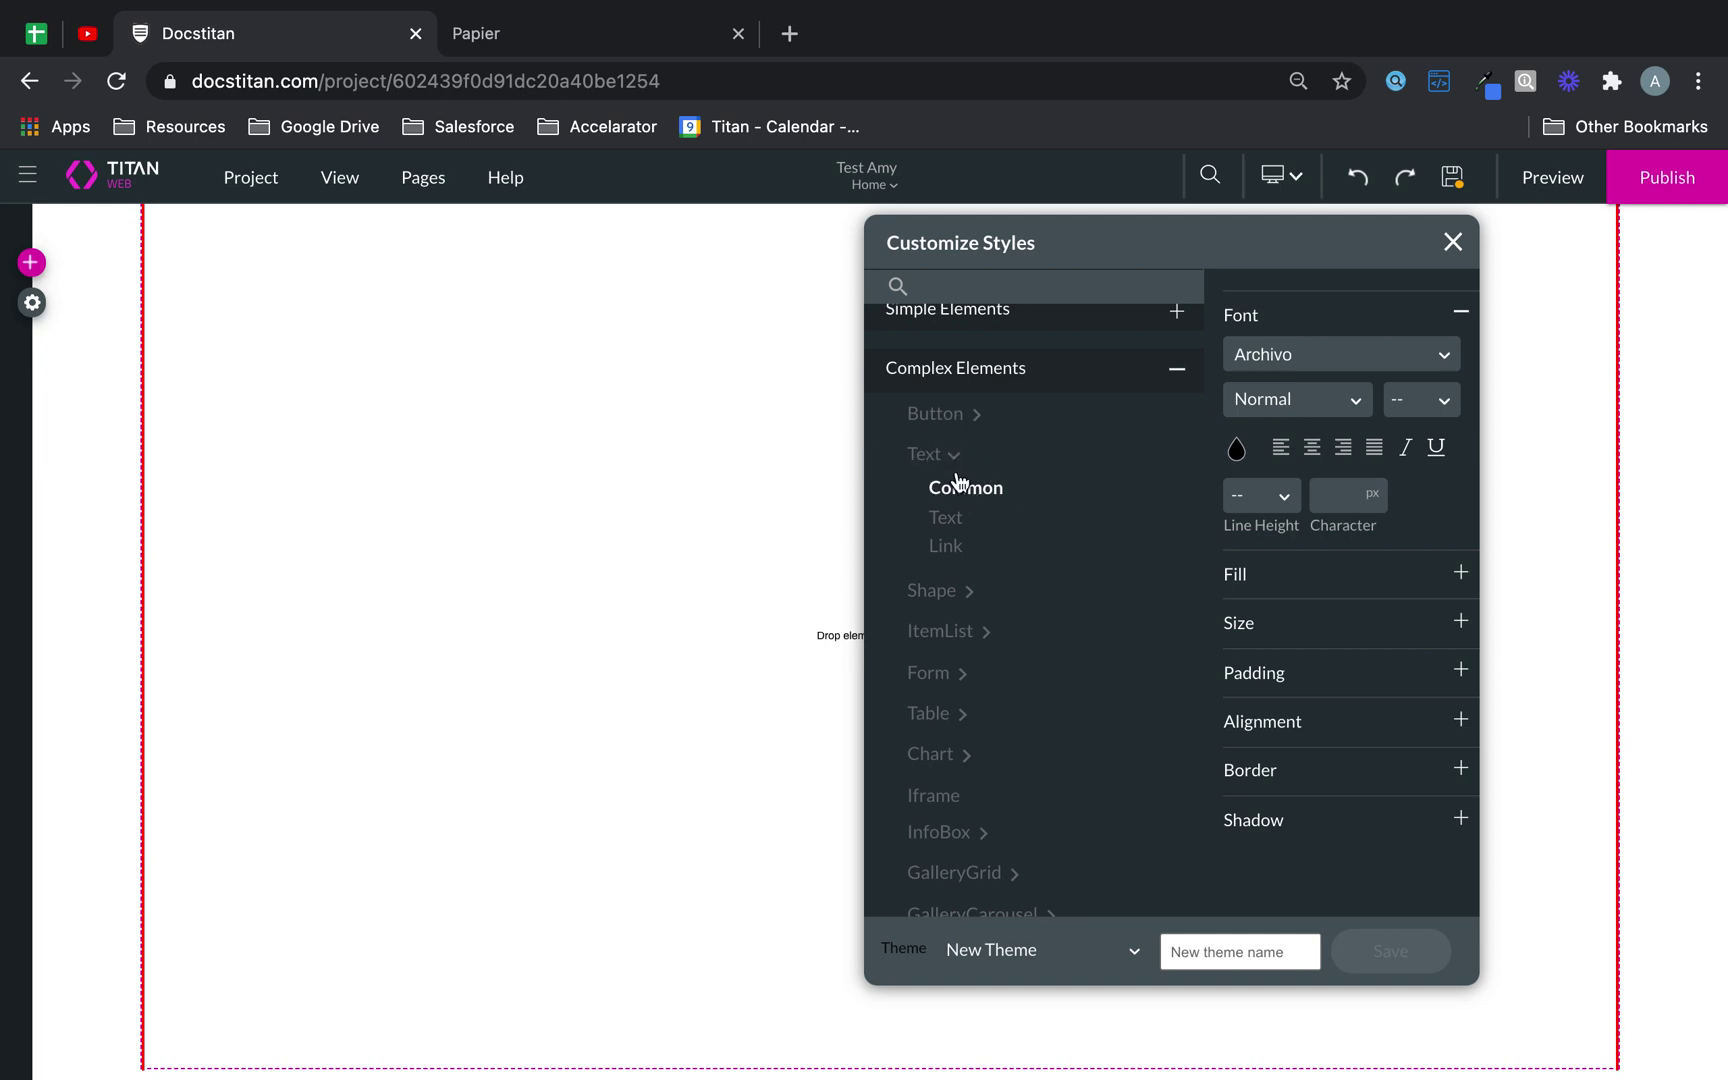
left_click(980, 424)
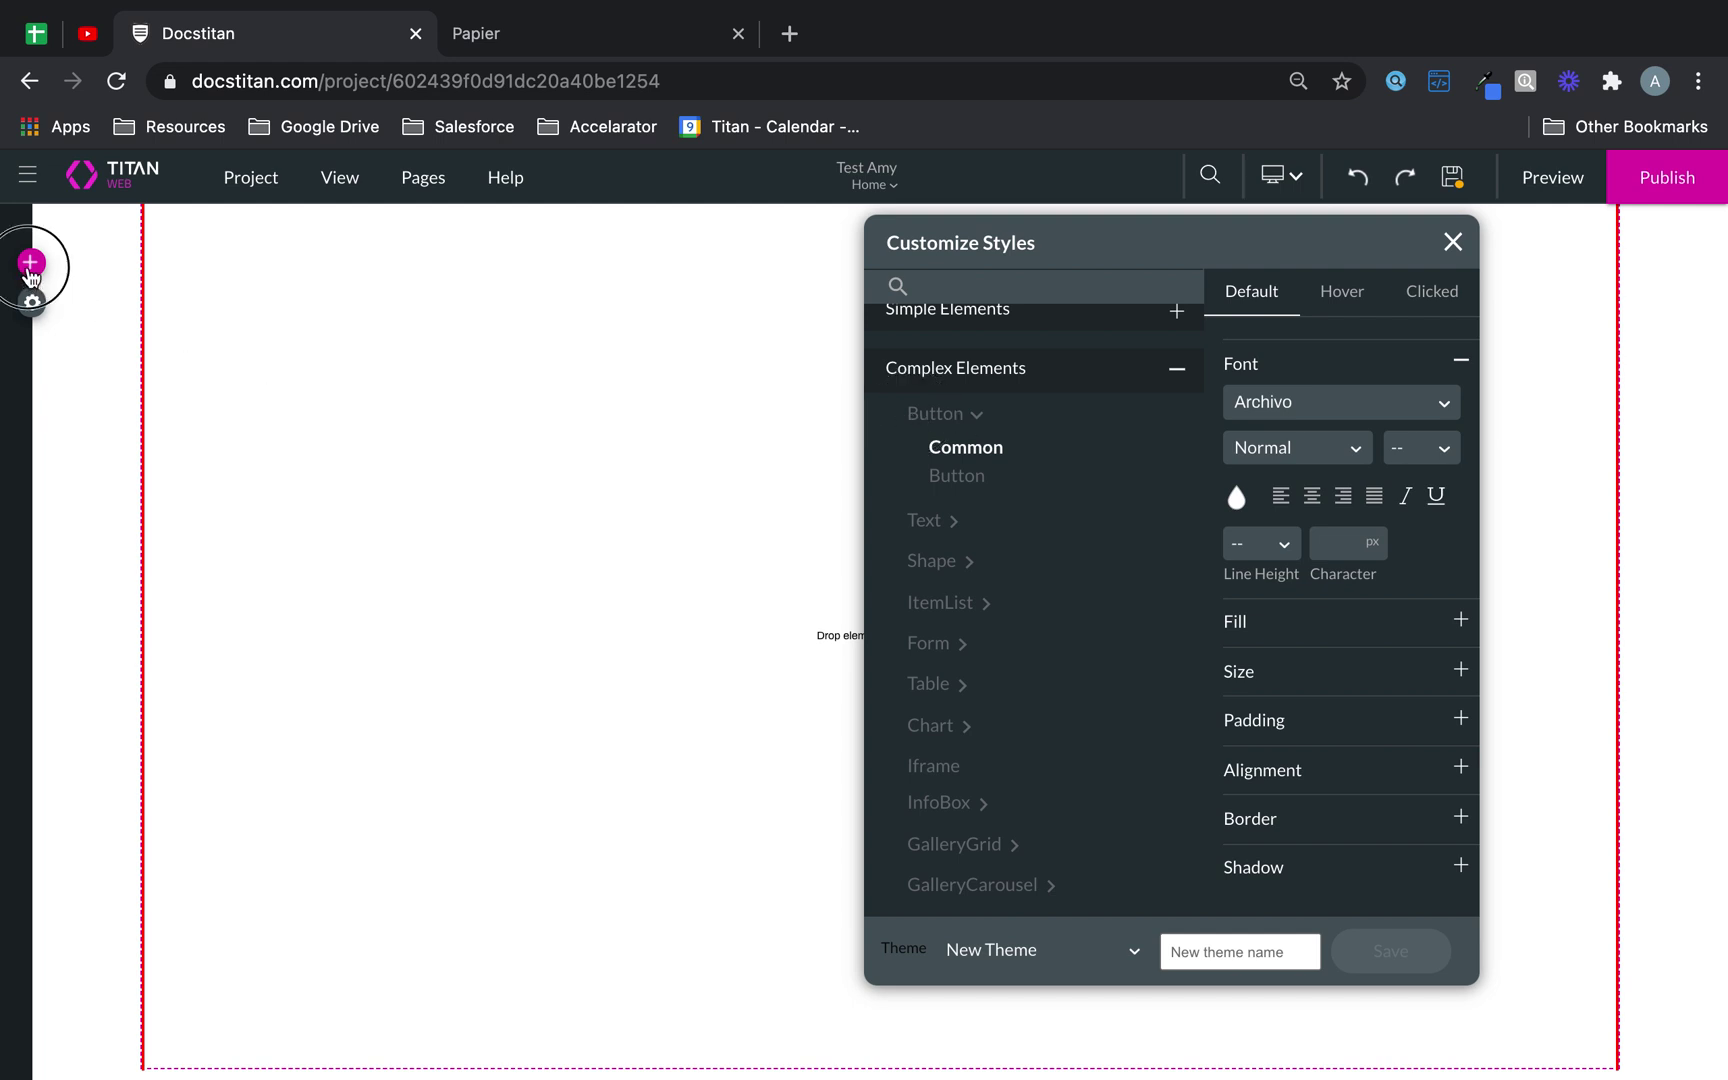
- Add a Primary call-to-action button to the upper part of the page
left_click(31, 262)
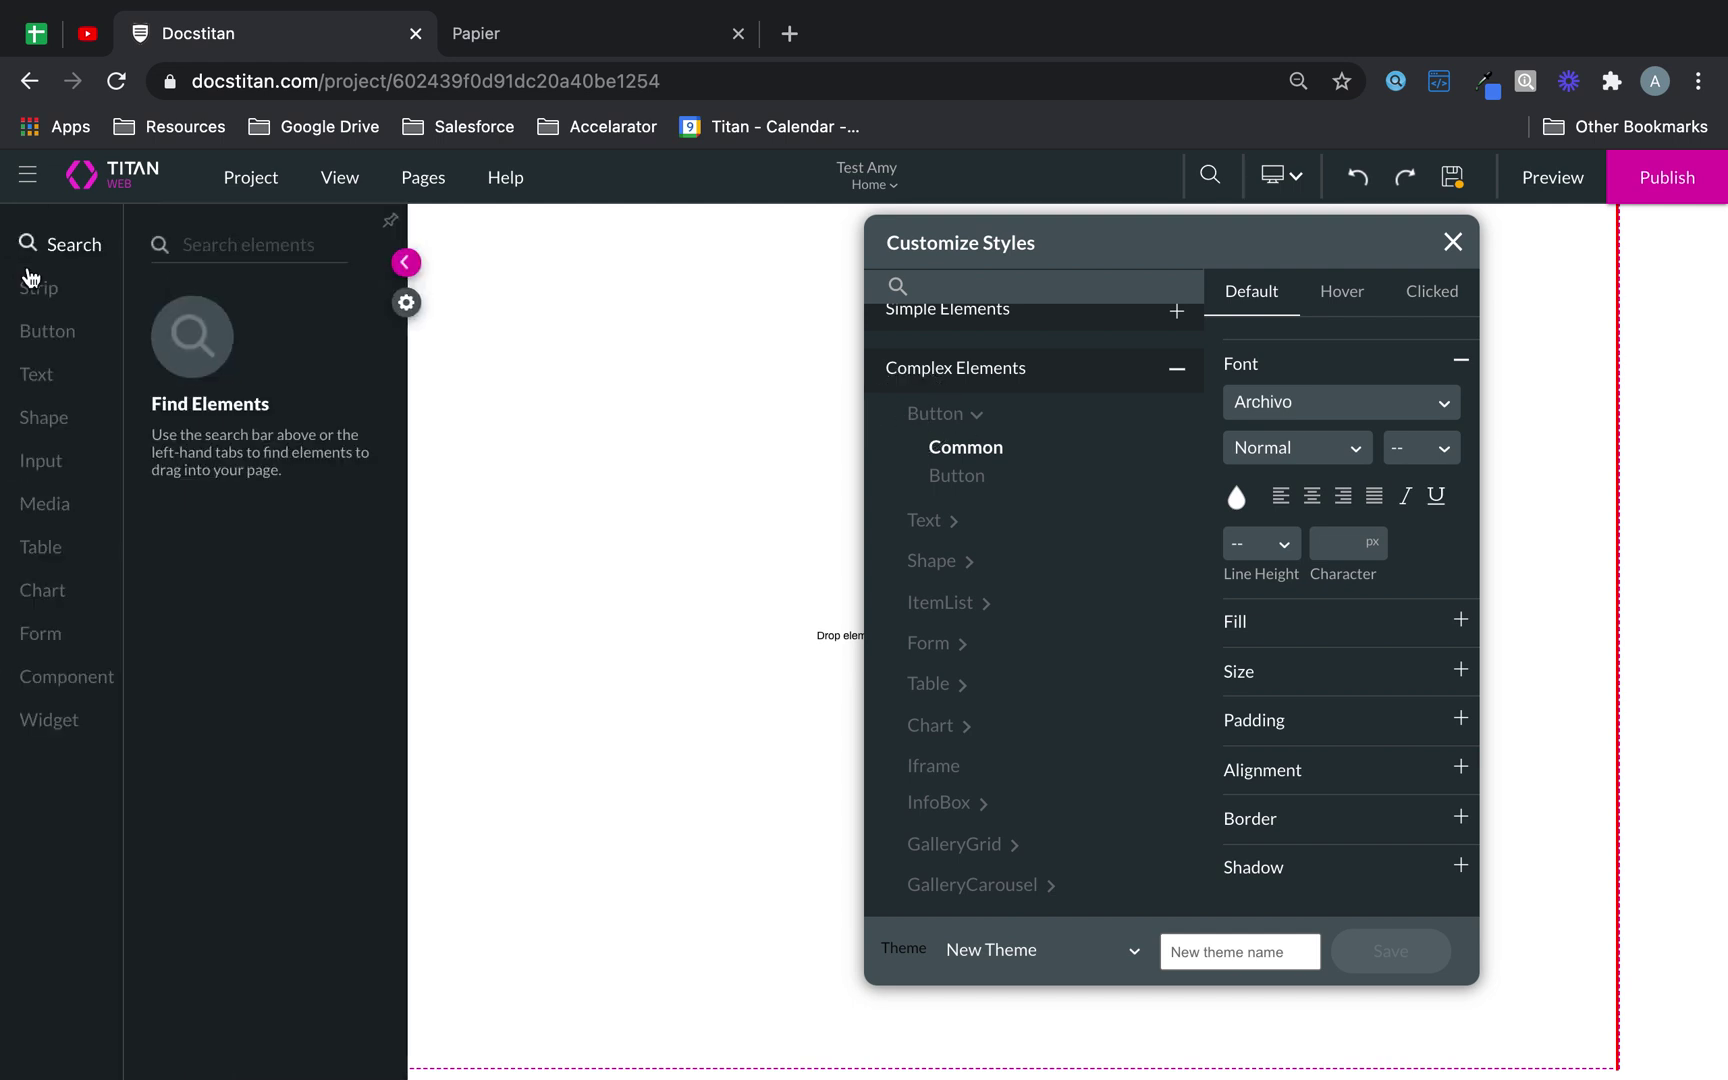
left_click(45, 343)
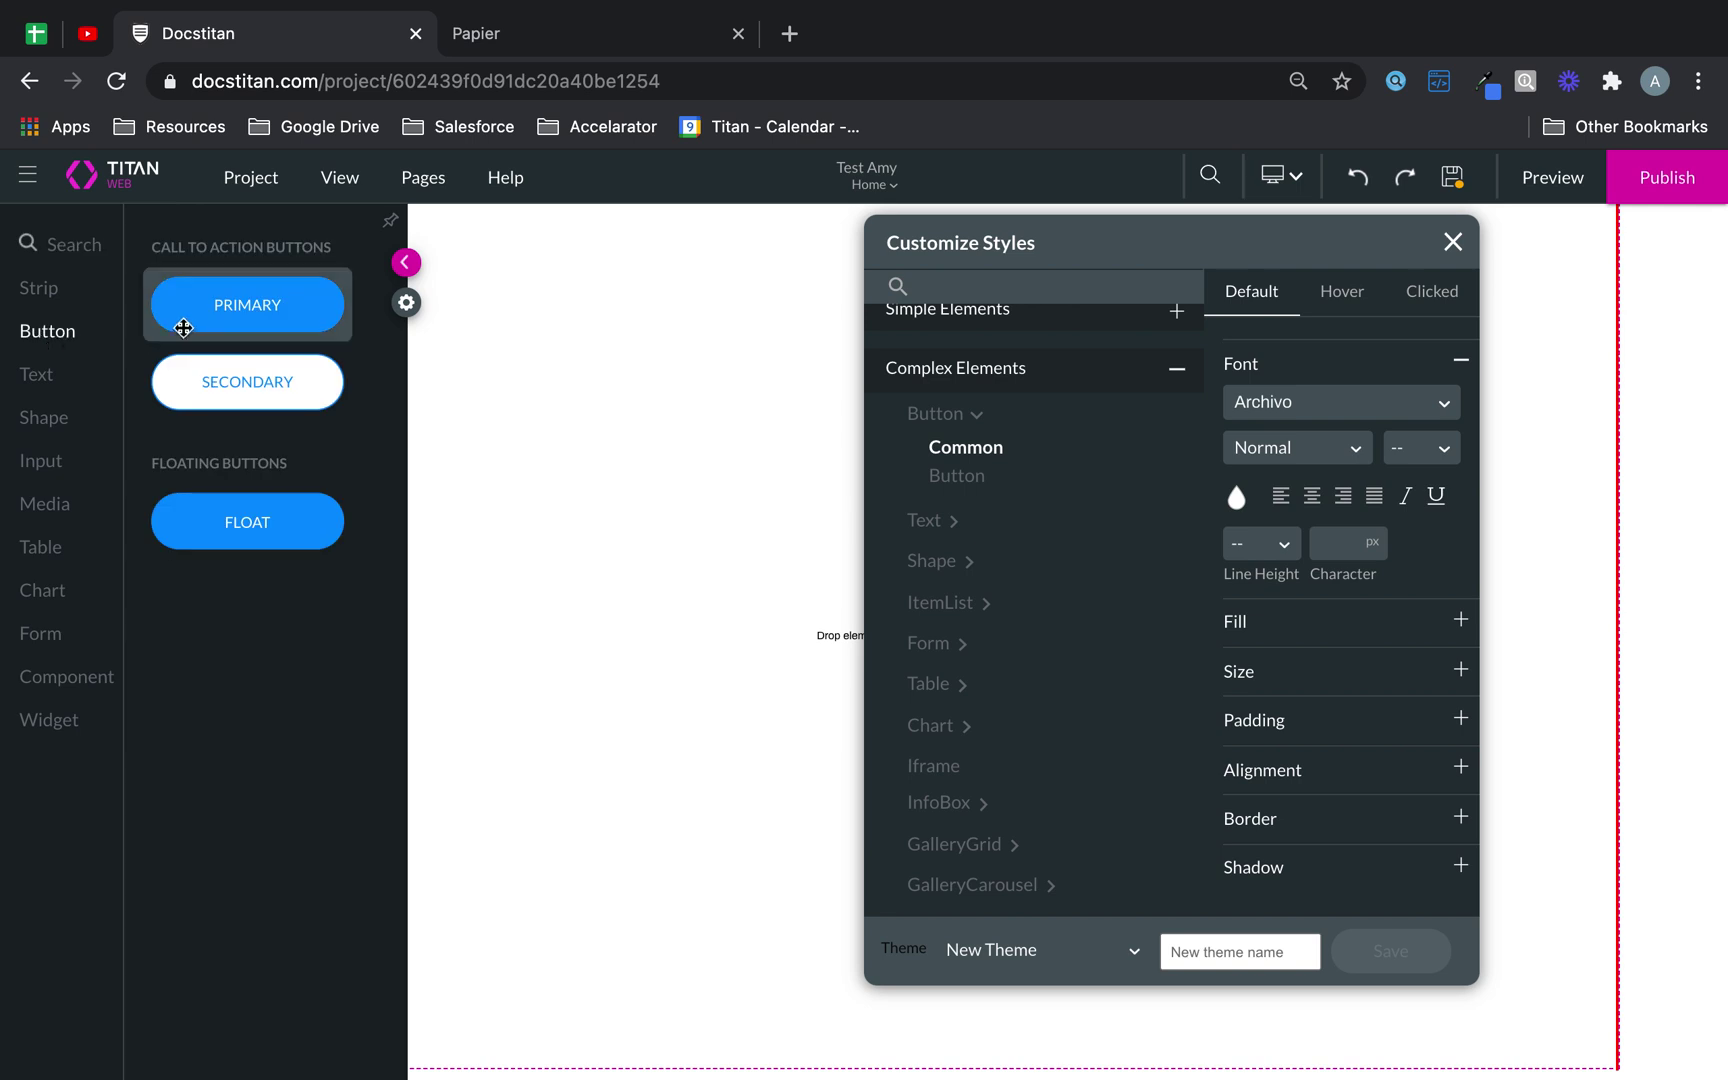
left_click_drag(181, 324, 560, 326)
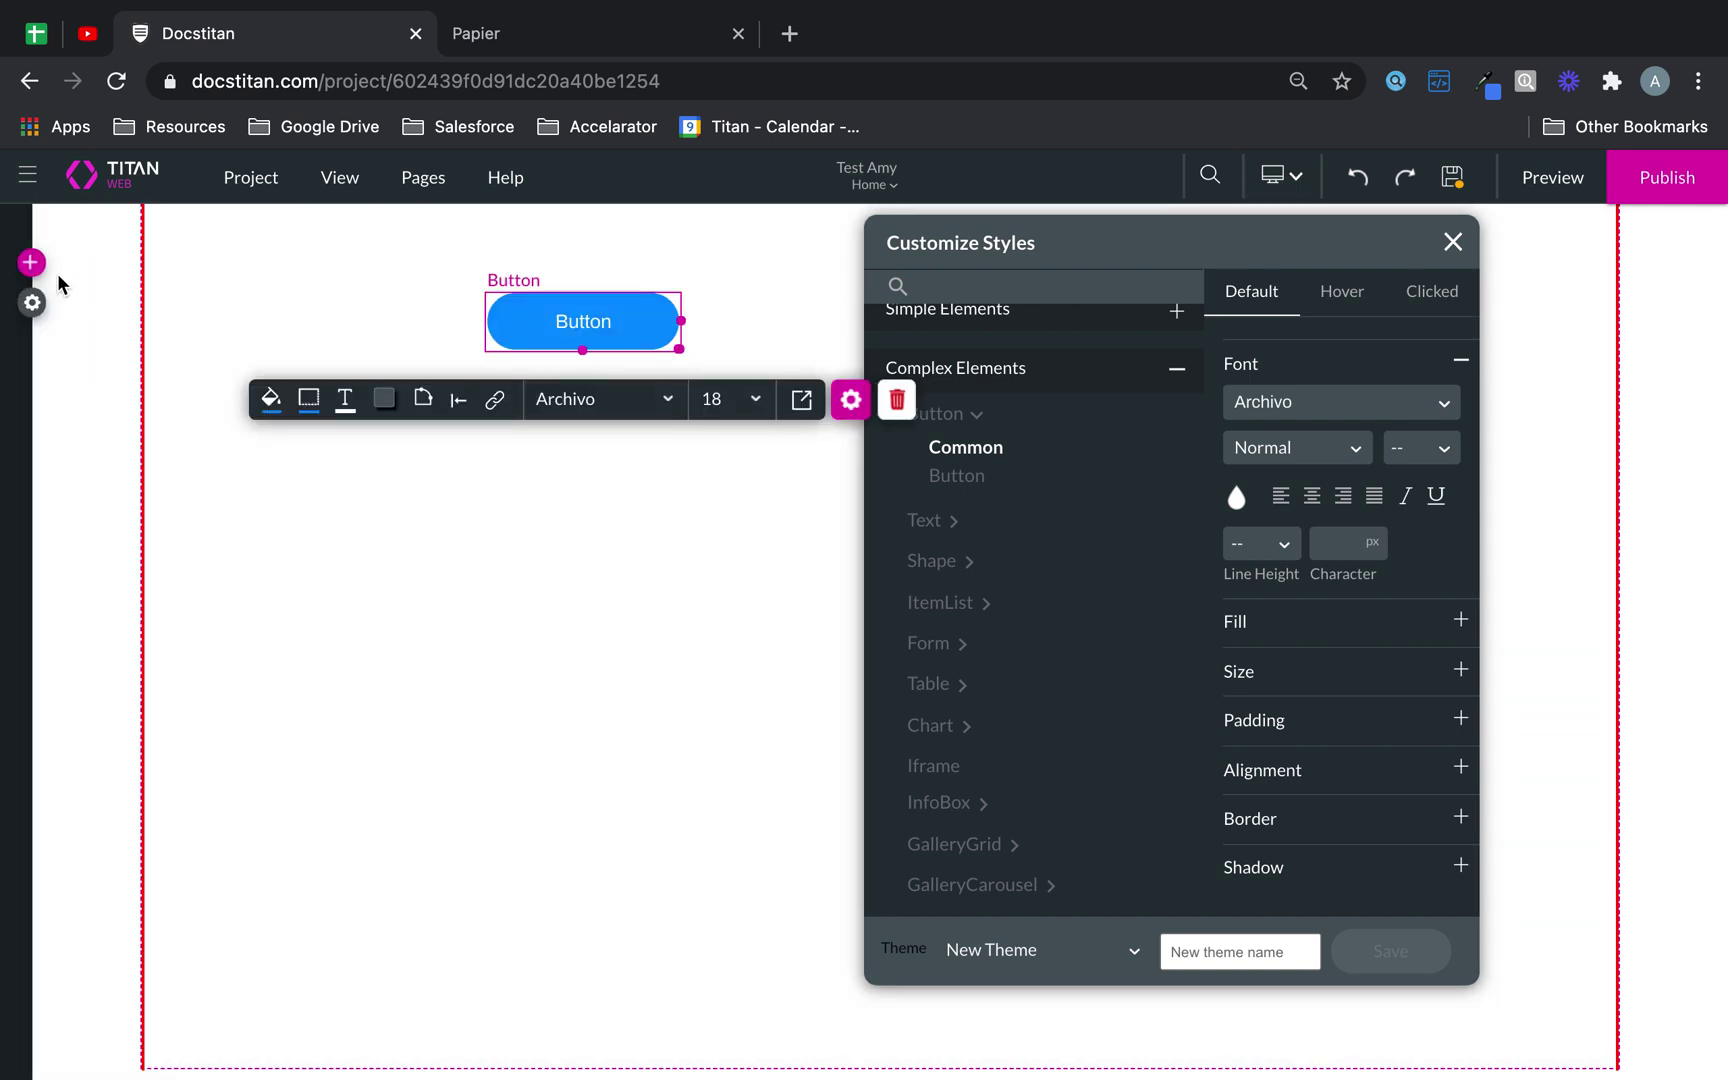
- Add a second Primary button and arrange both buttons one above the other near the page's upper-left corner
left_click(31, 262)
left_click(62, 340)
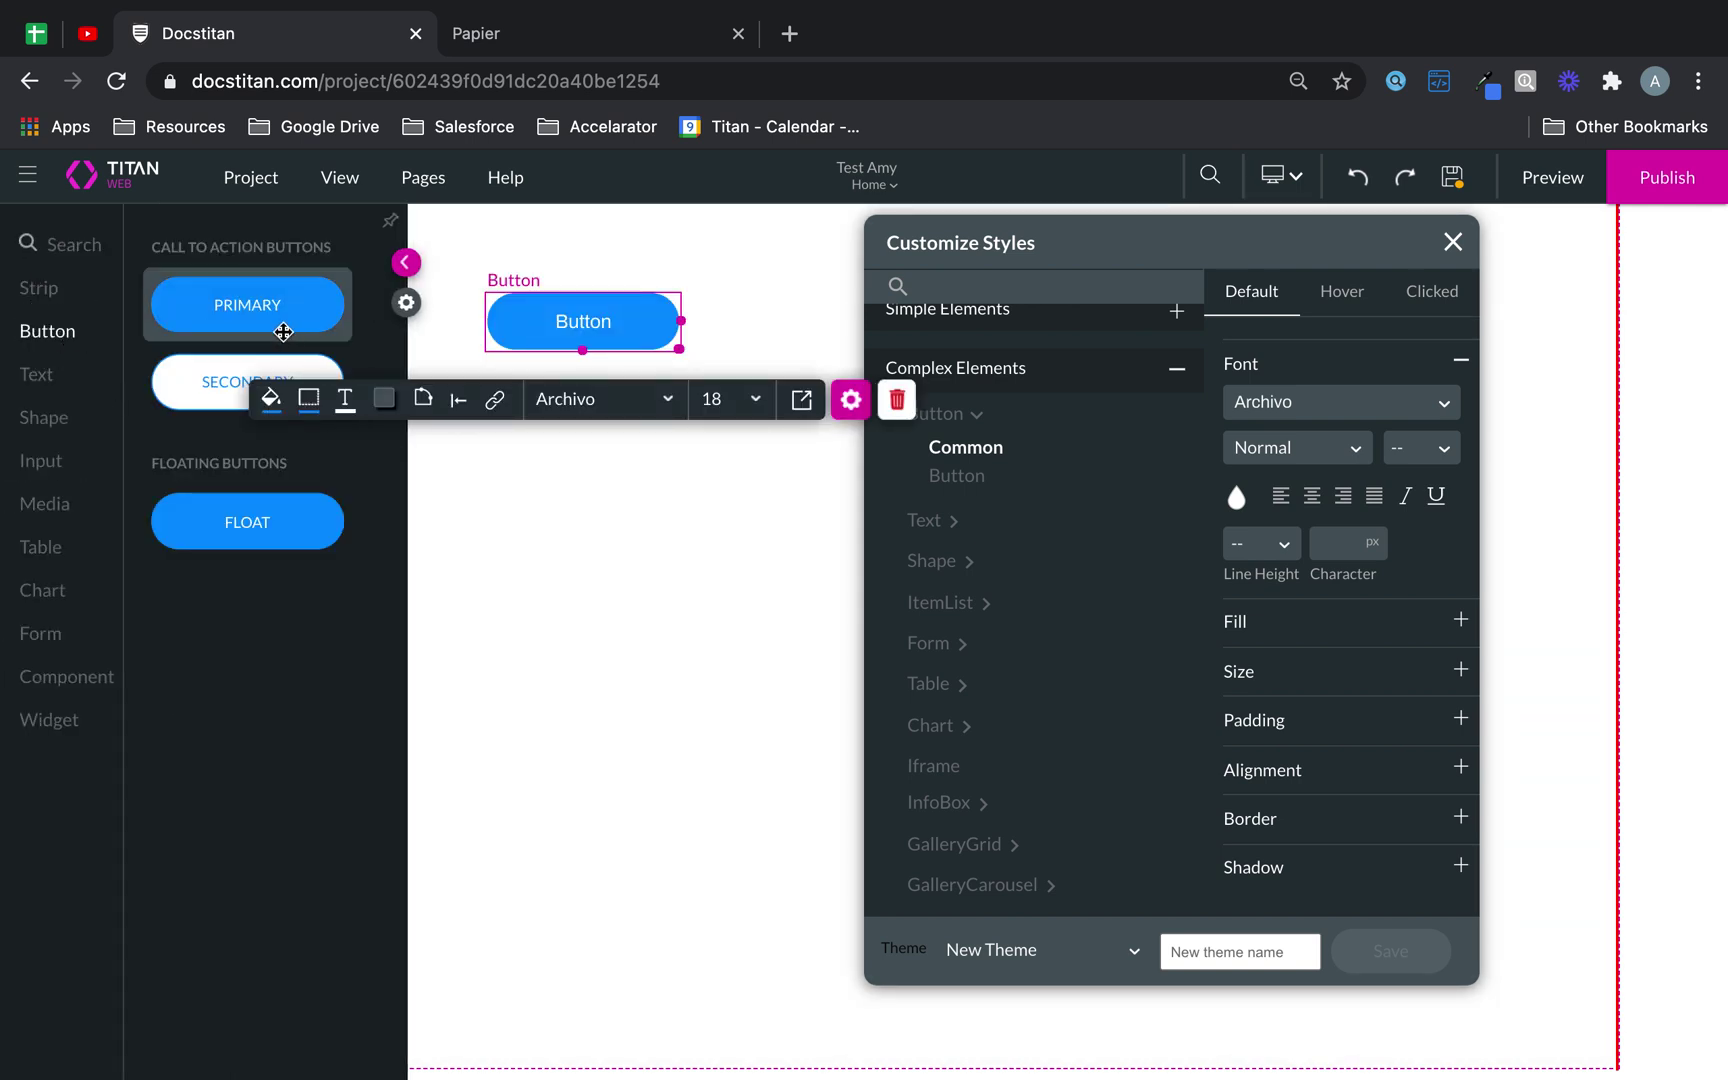
left_click_drag(262, 305, 534, 516)
left_click_drag(600, 328, 320, 301)
left_click_drag(537, 512, 317, 428)
- Review the Common and Button style settings and the Primary and Secondary variants available for buttons
left_click(963, 478)
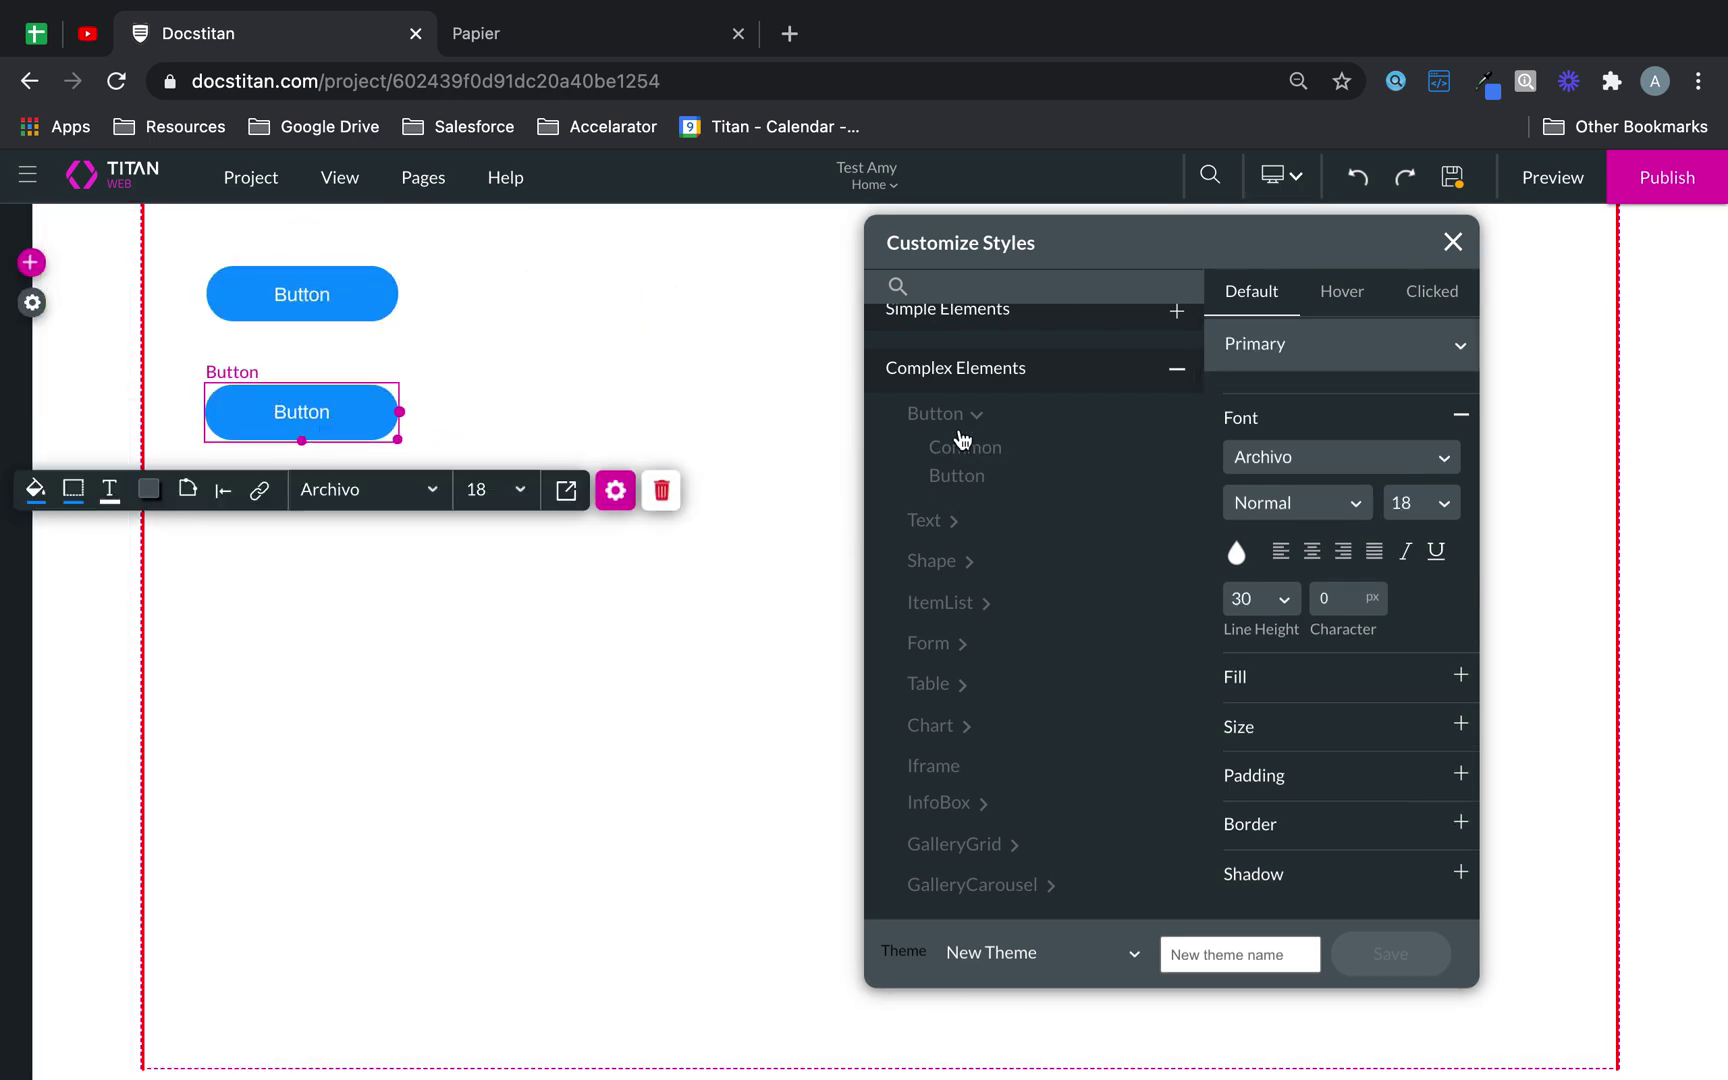
left_click(975, 456)
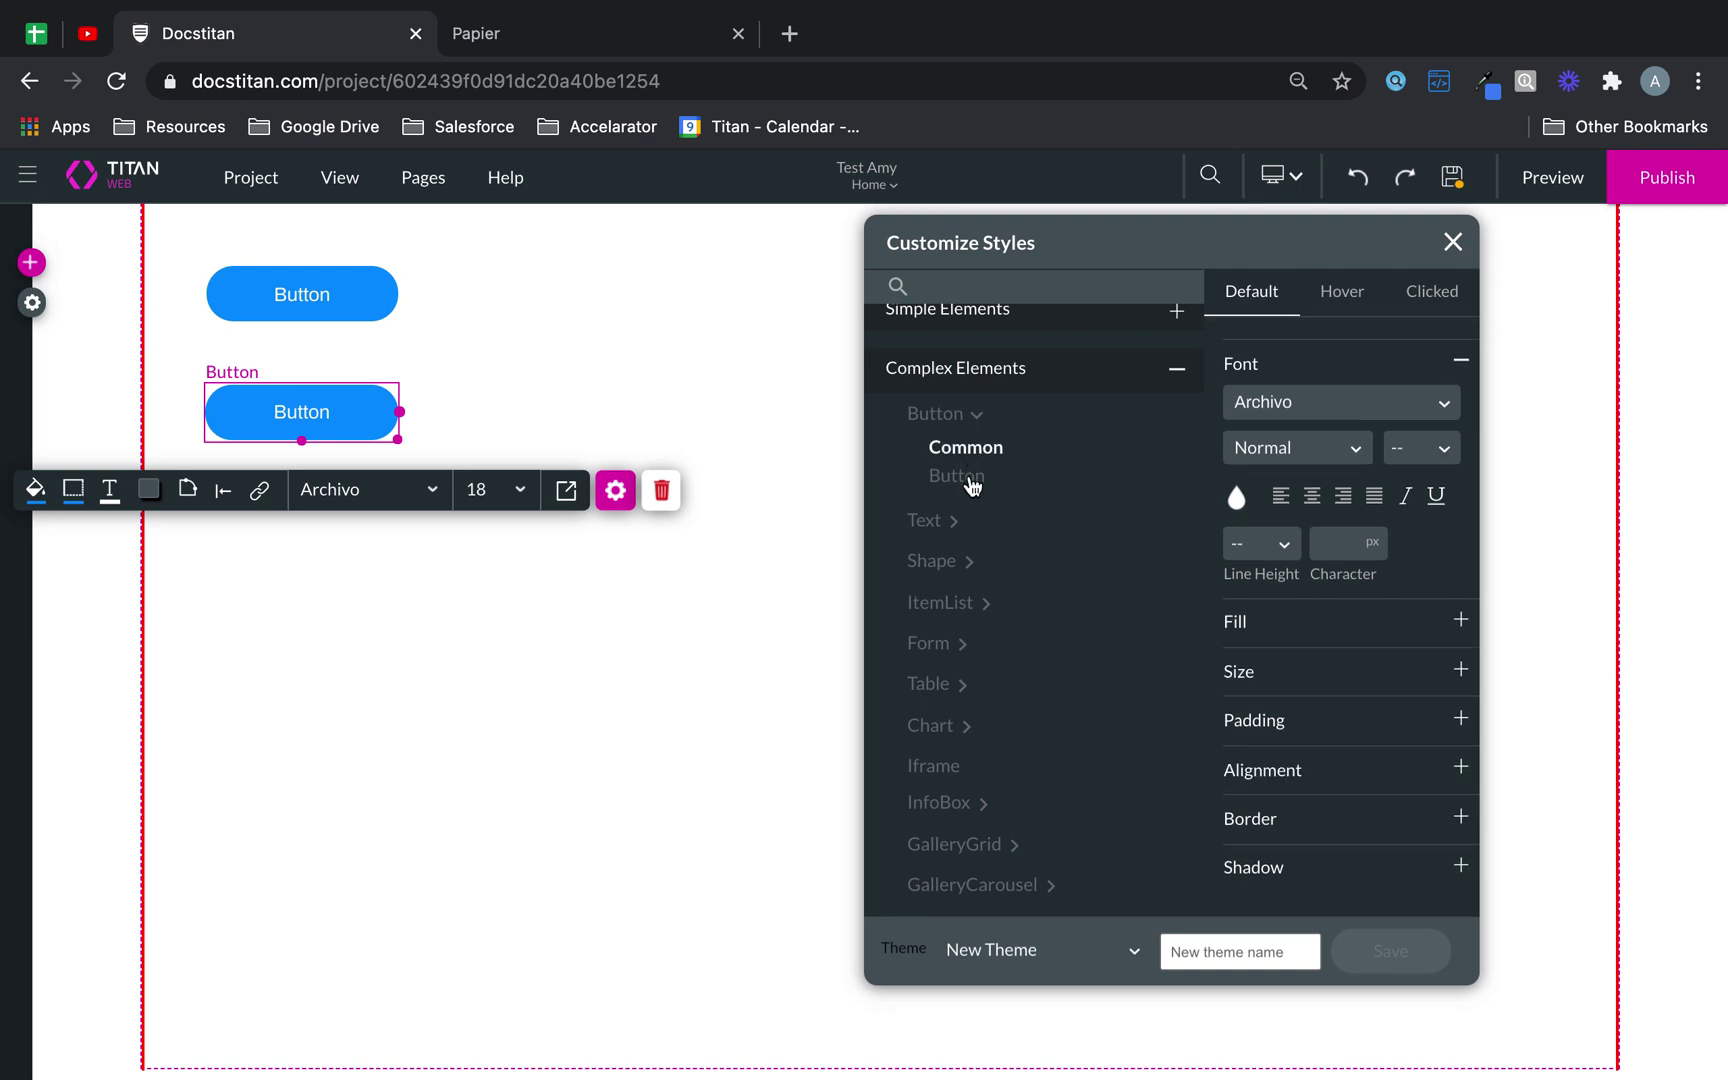
left_click(968, 480)
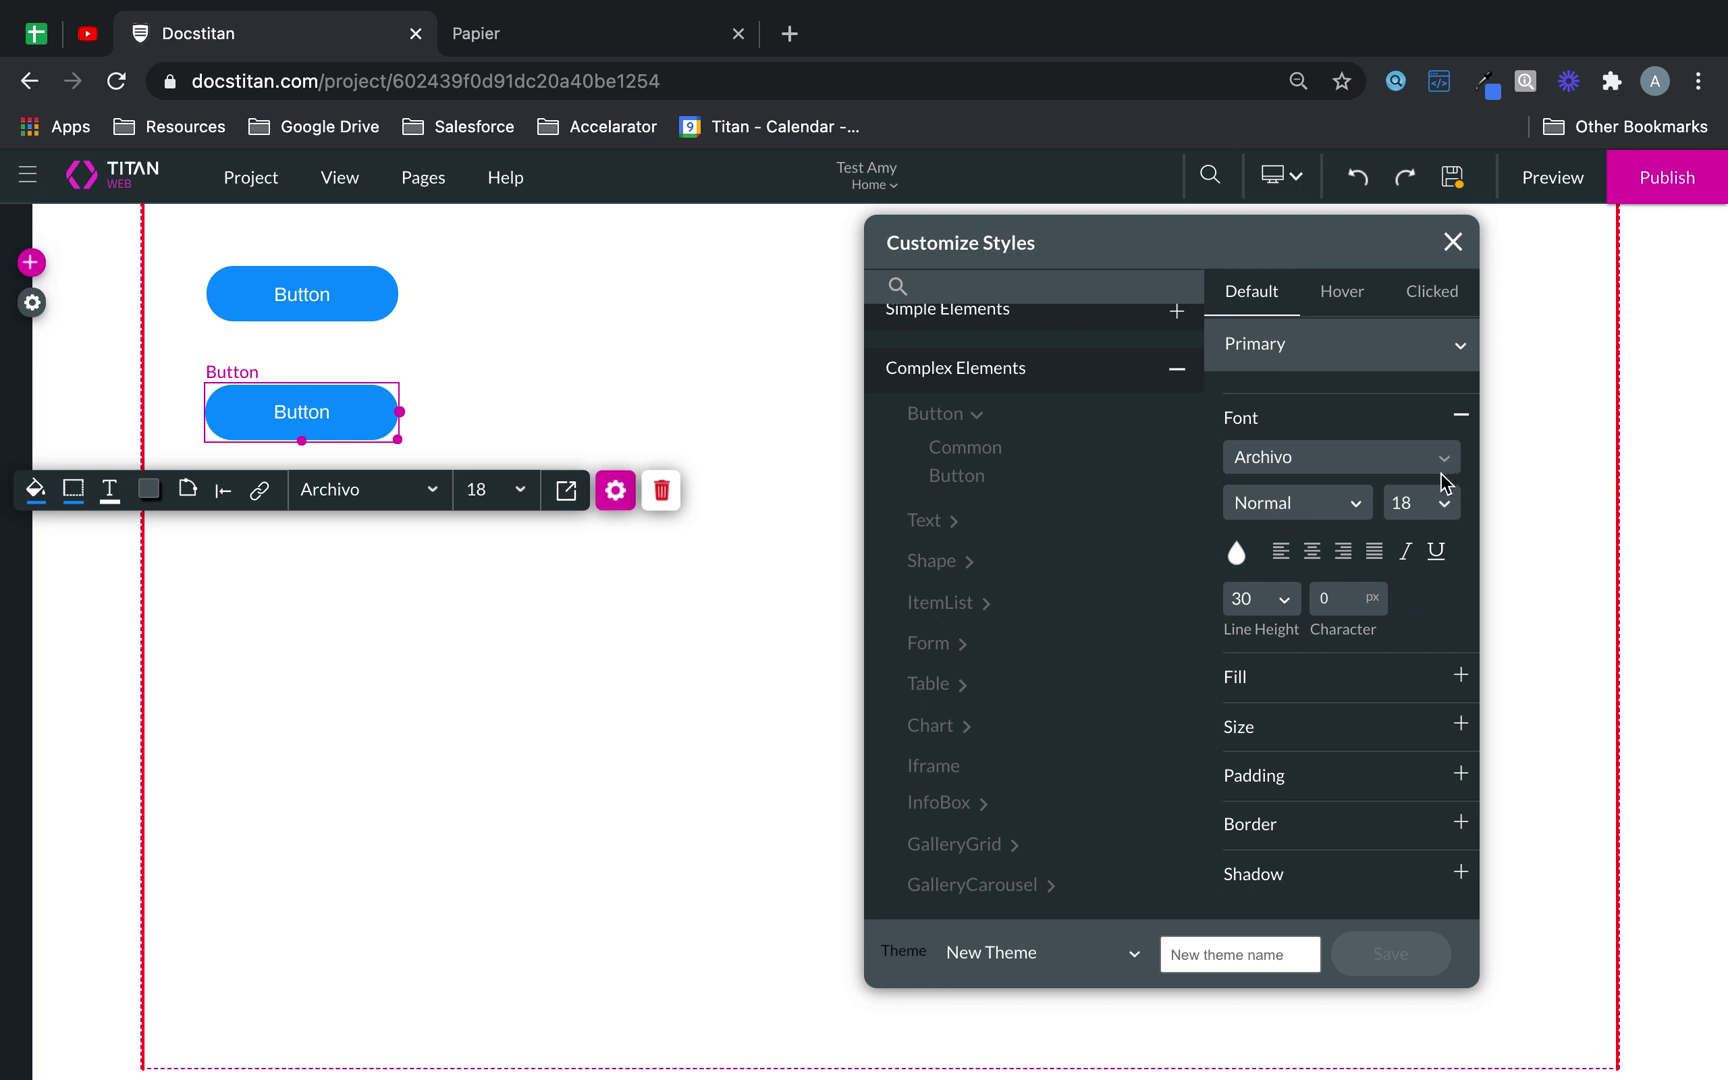
left_click(1433, 366)
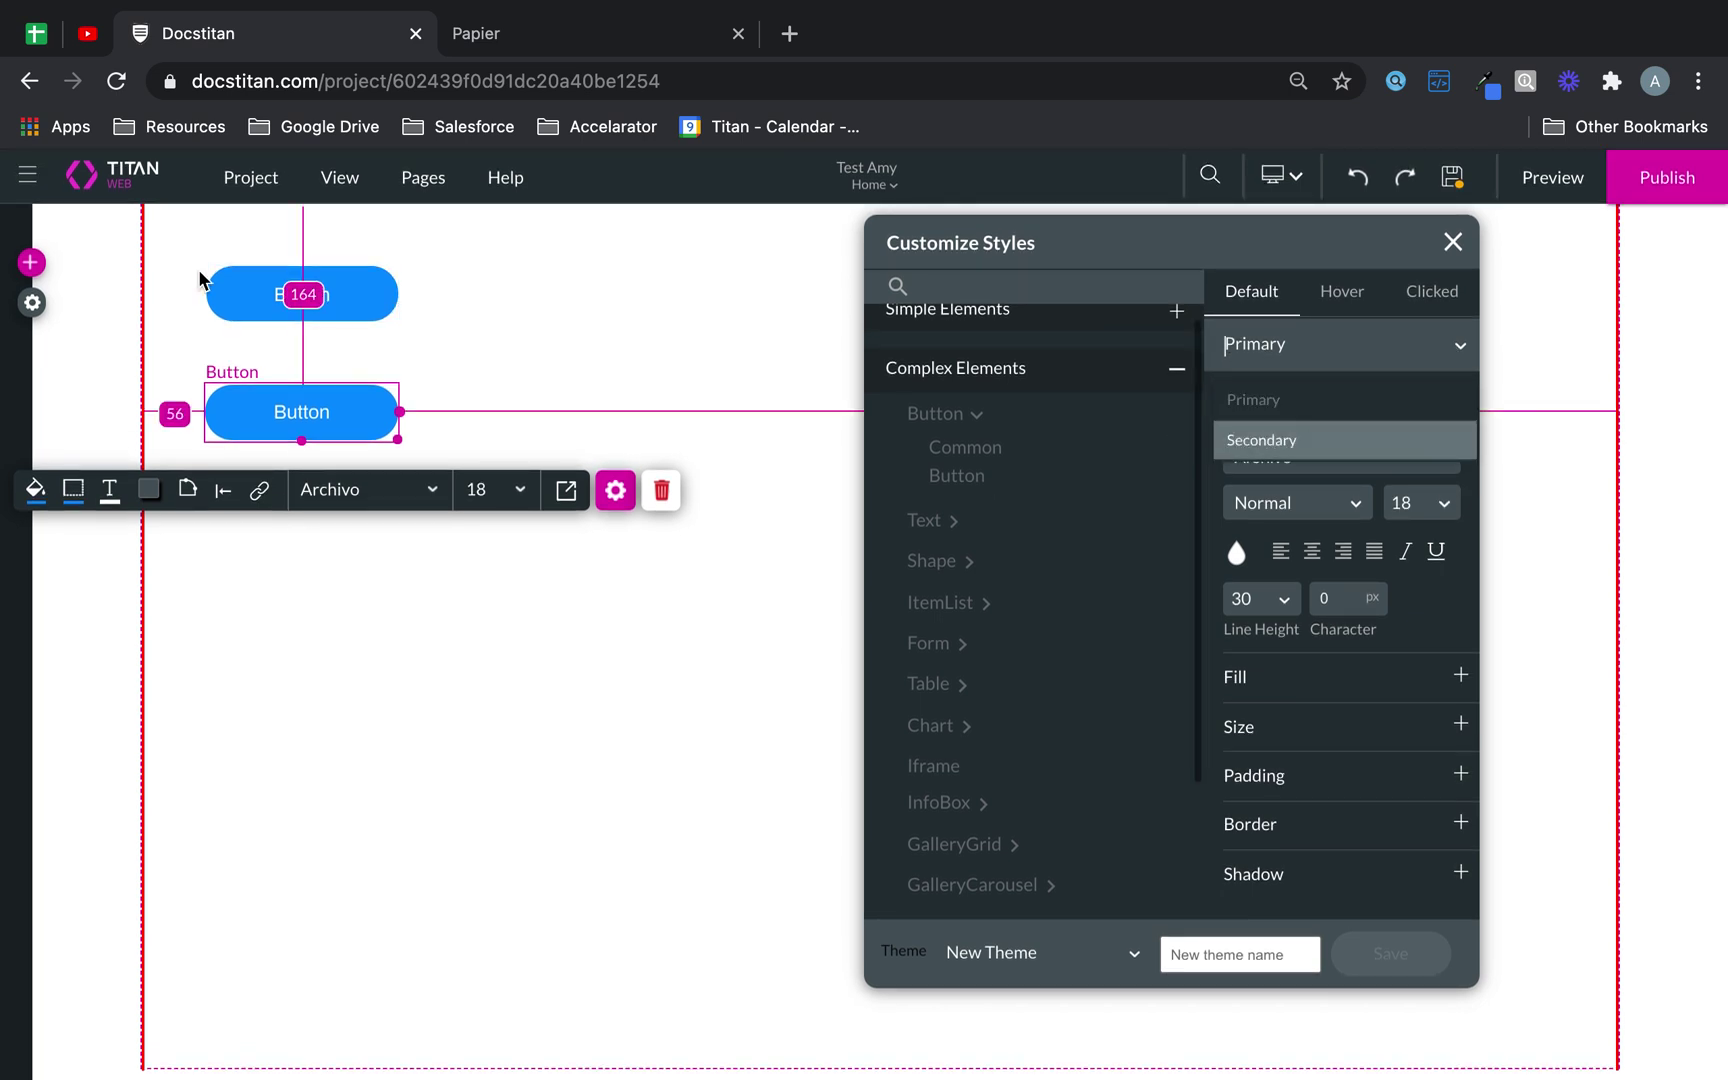
- Replace the lower Primary button on the page with a Secondary call-to-action button
left_click(31, 263)
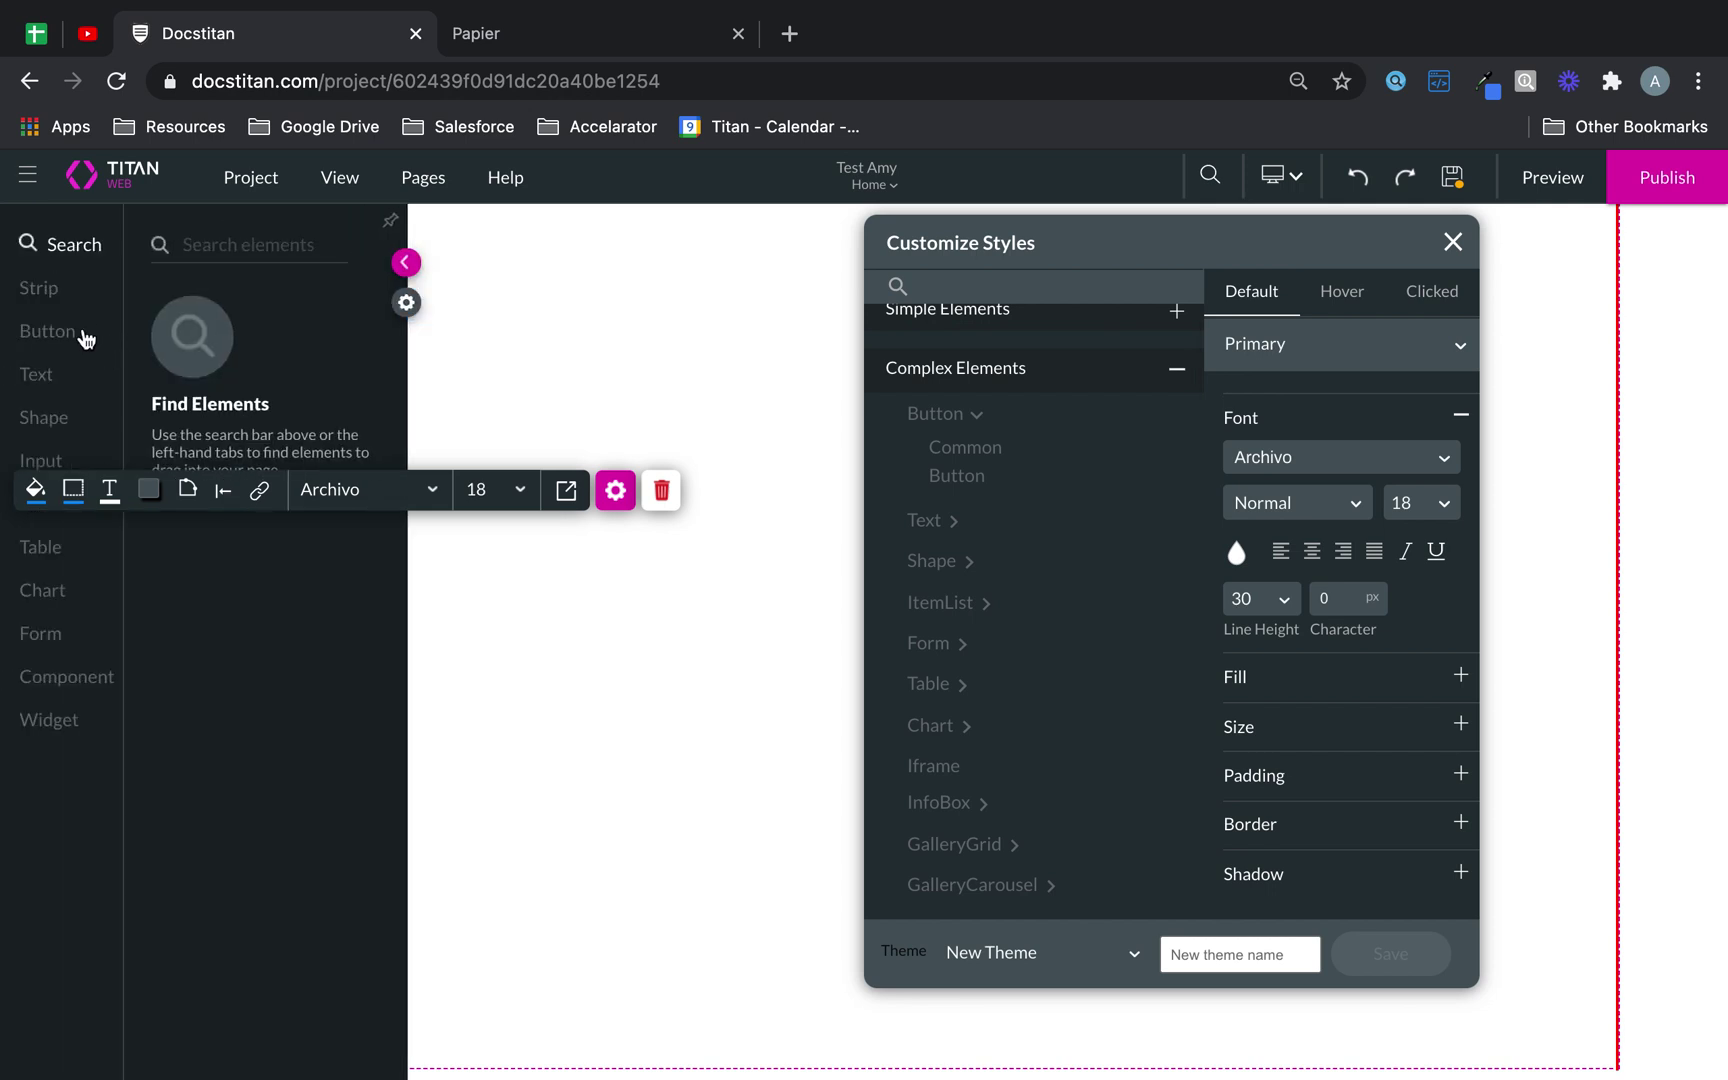
left_click(62, 342)
left_click_drag(250, 412, 330, 422)
left_click(339, 425)
left_click(660, 490)
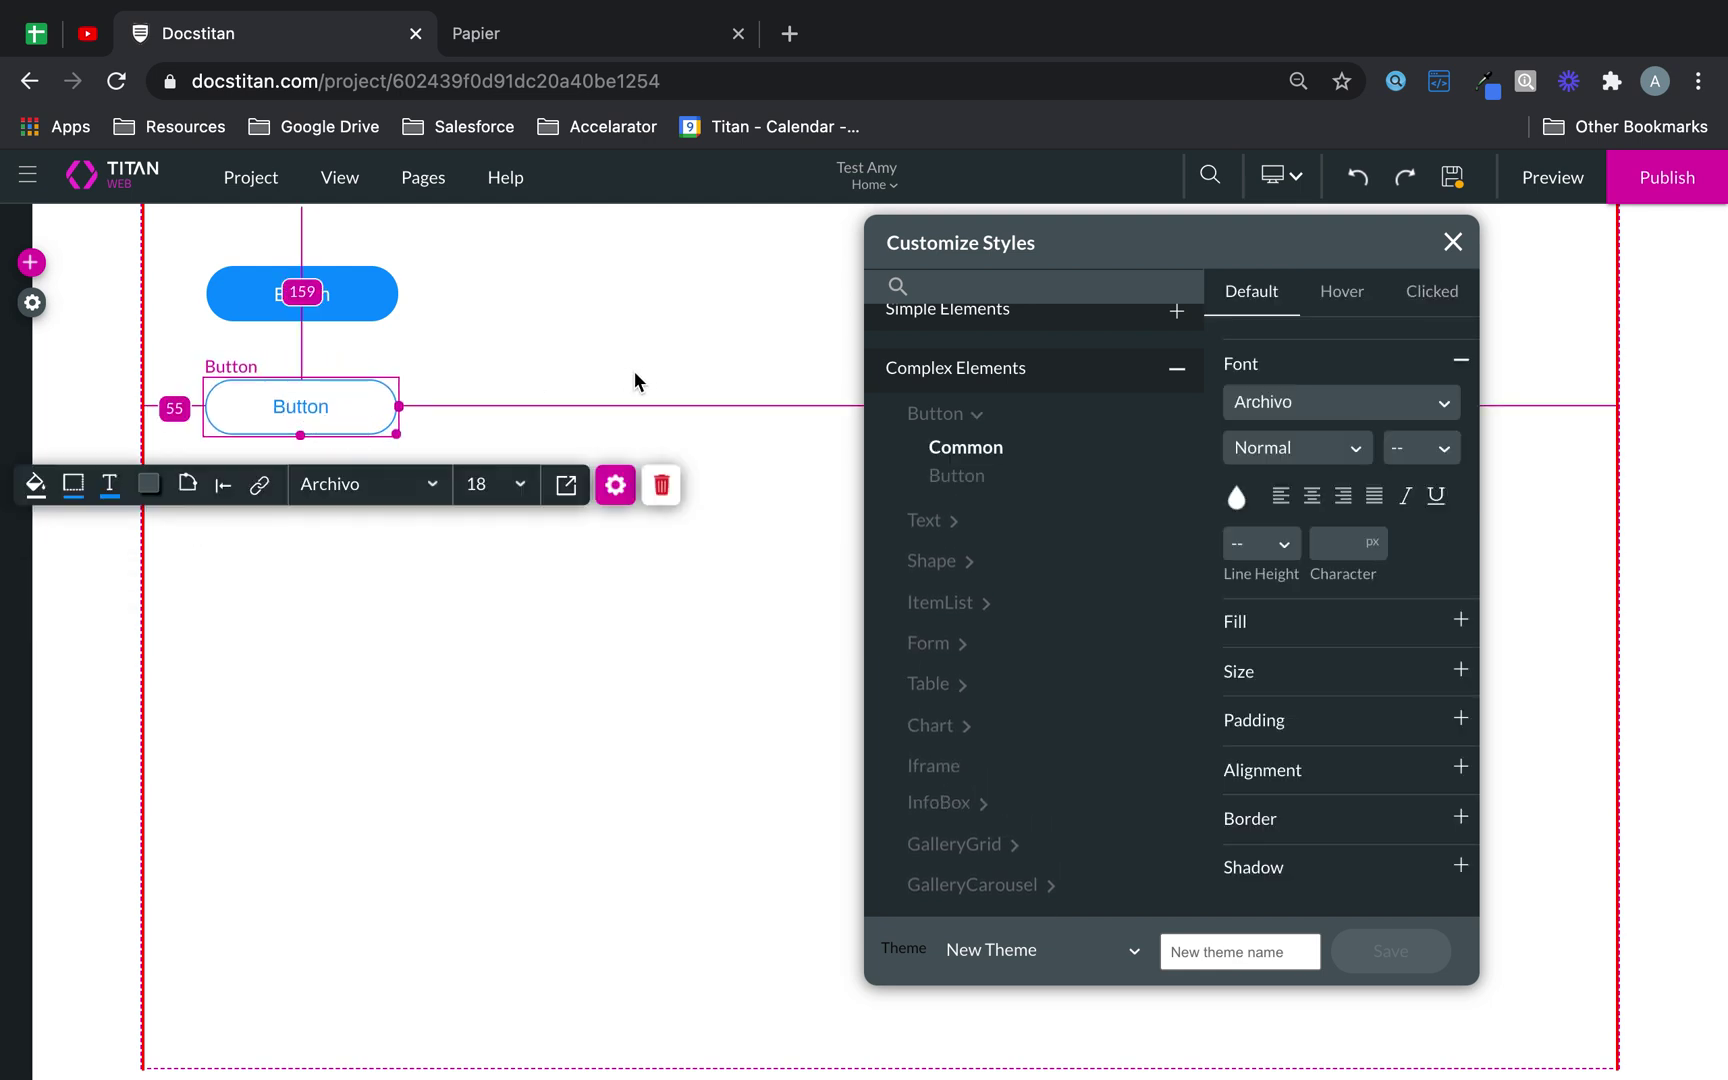
- Set the default fill of the Primary button style to the recent pink colour #D61664
left_click(380, 284)
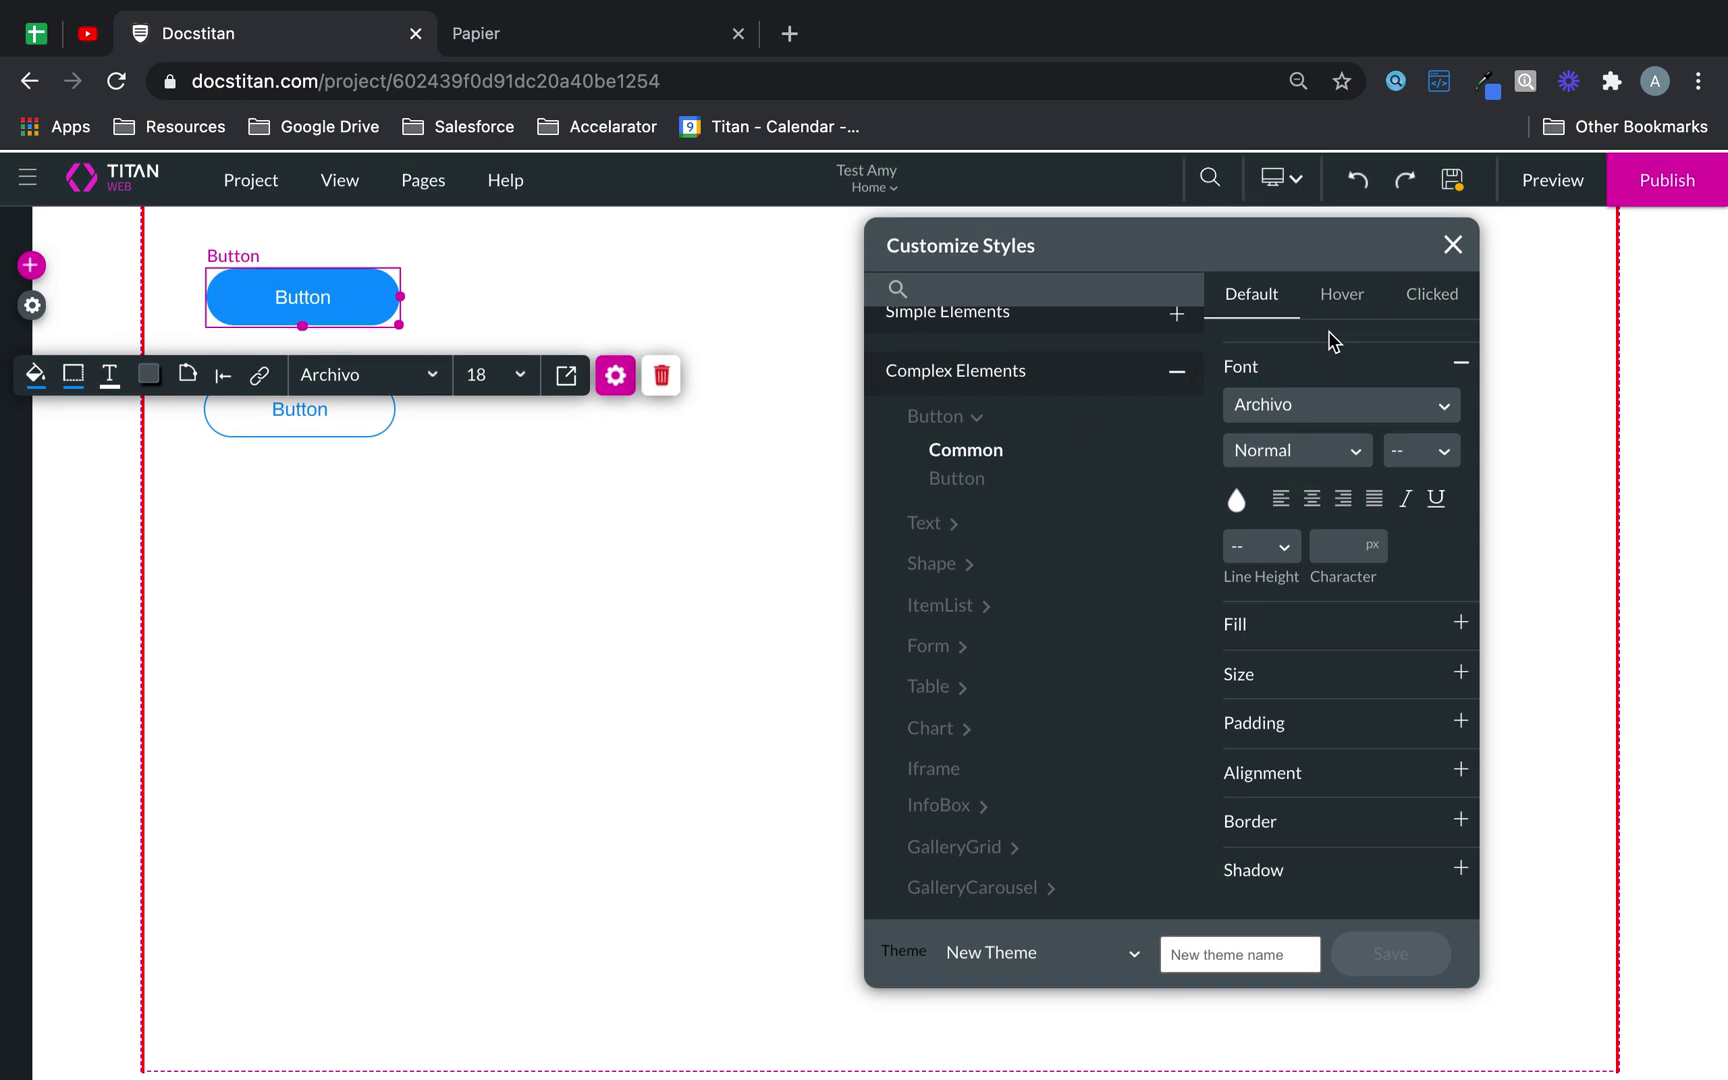
left_click(966, 478)
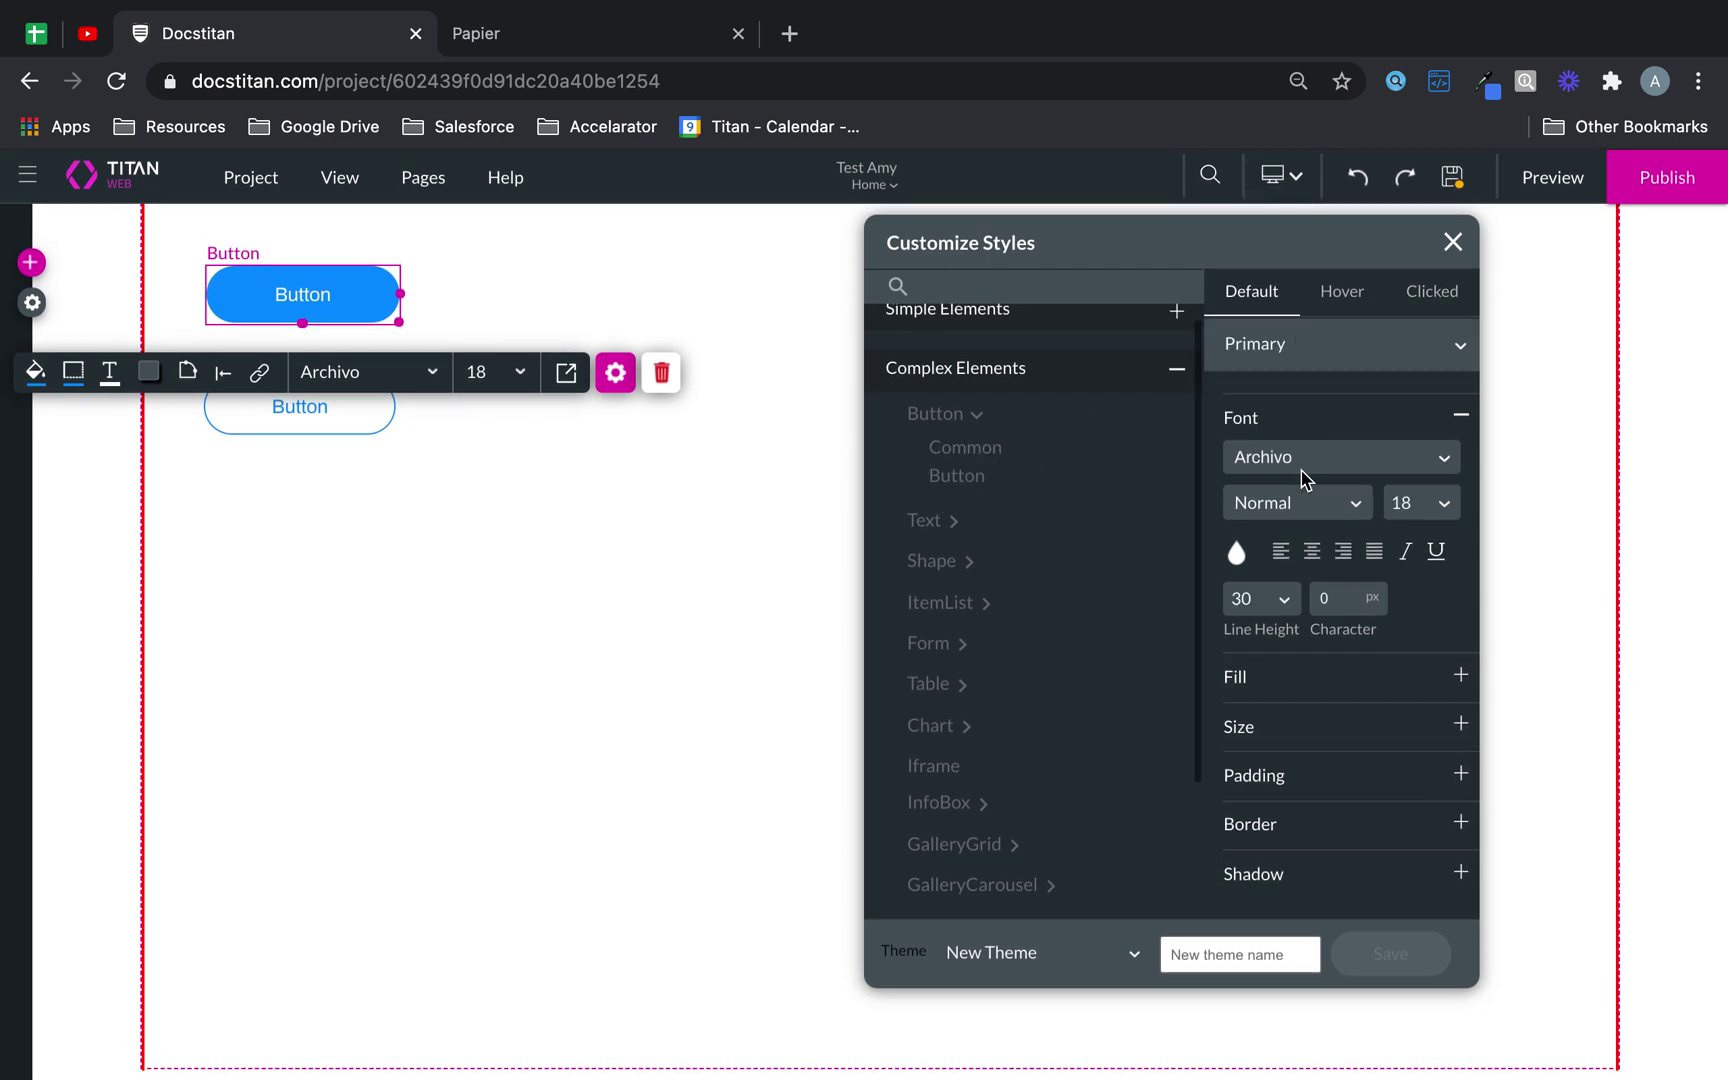
left_click(1297, 684)
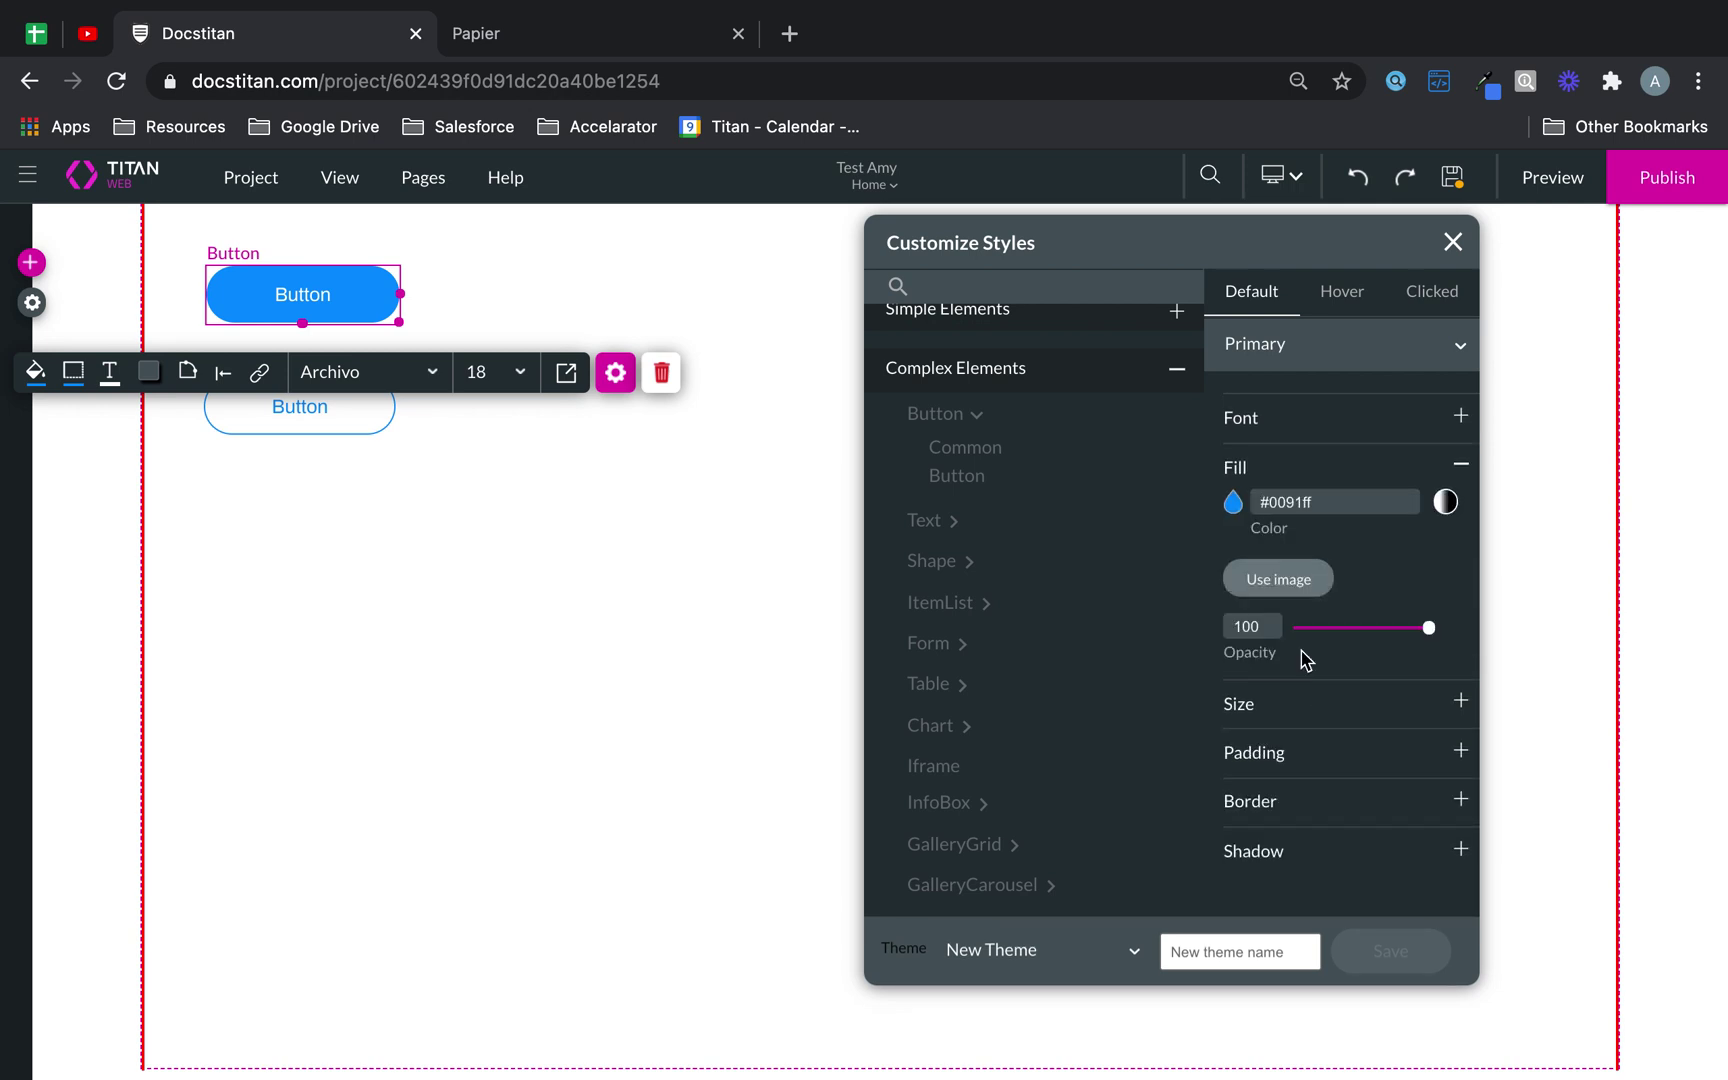
left_click(1234, 506)
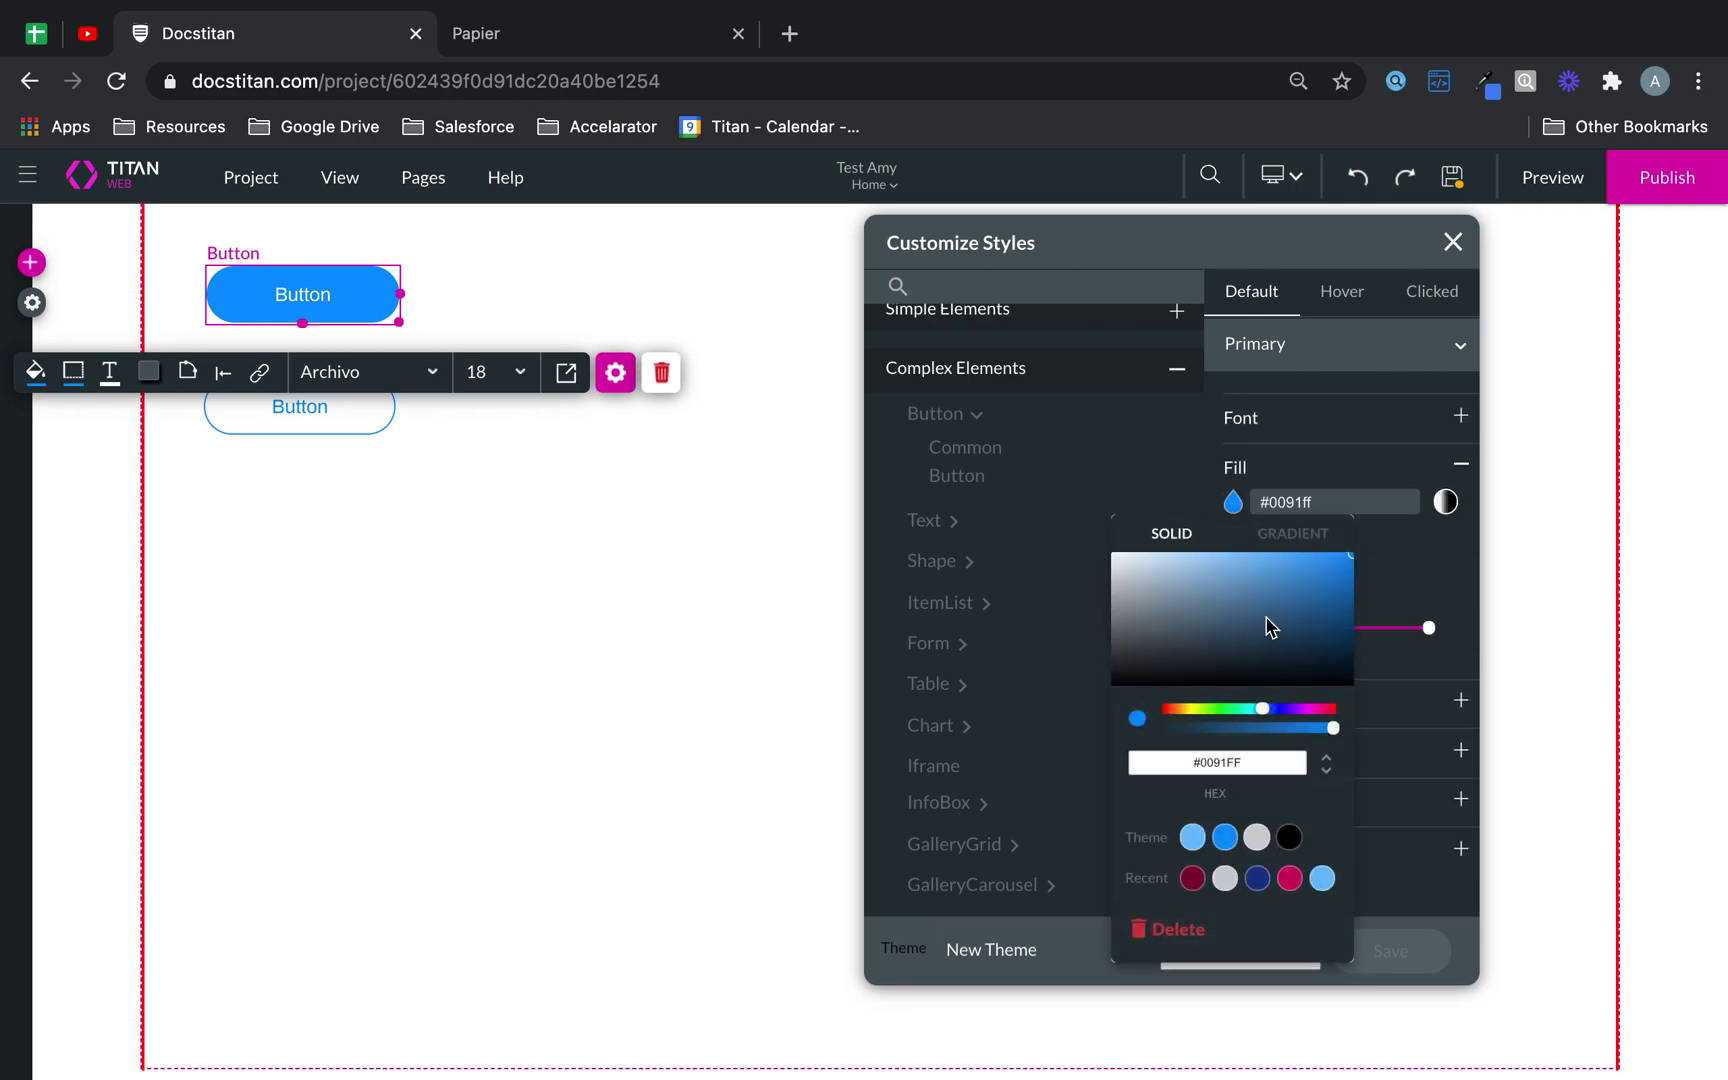
left_click(1292, 882)
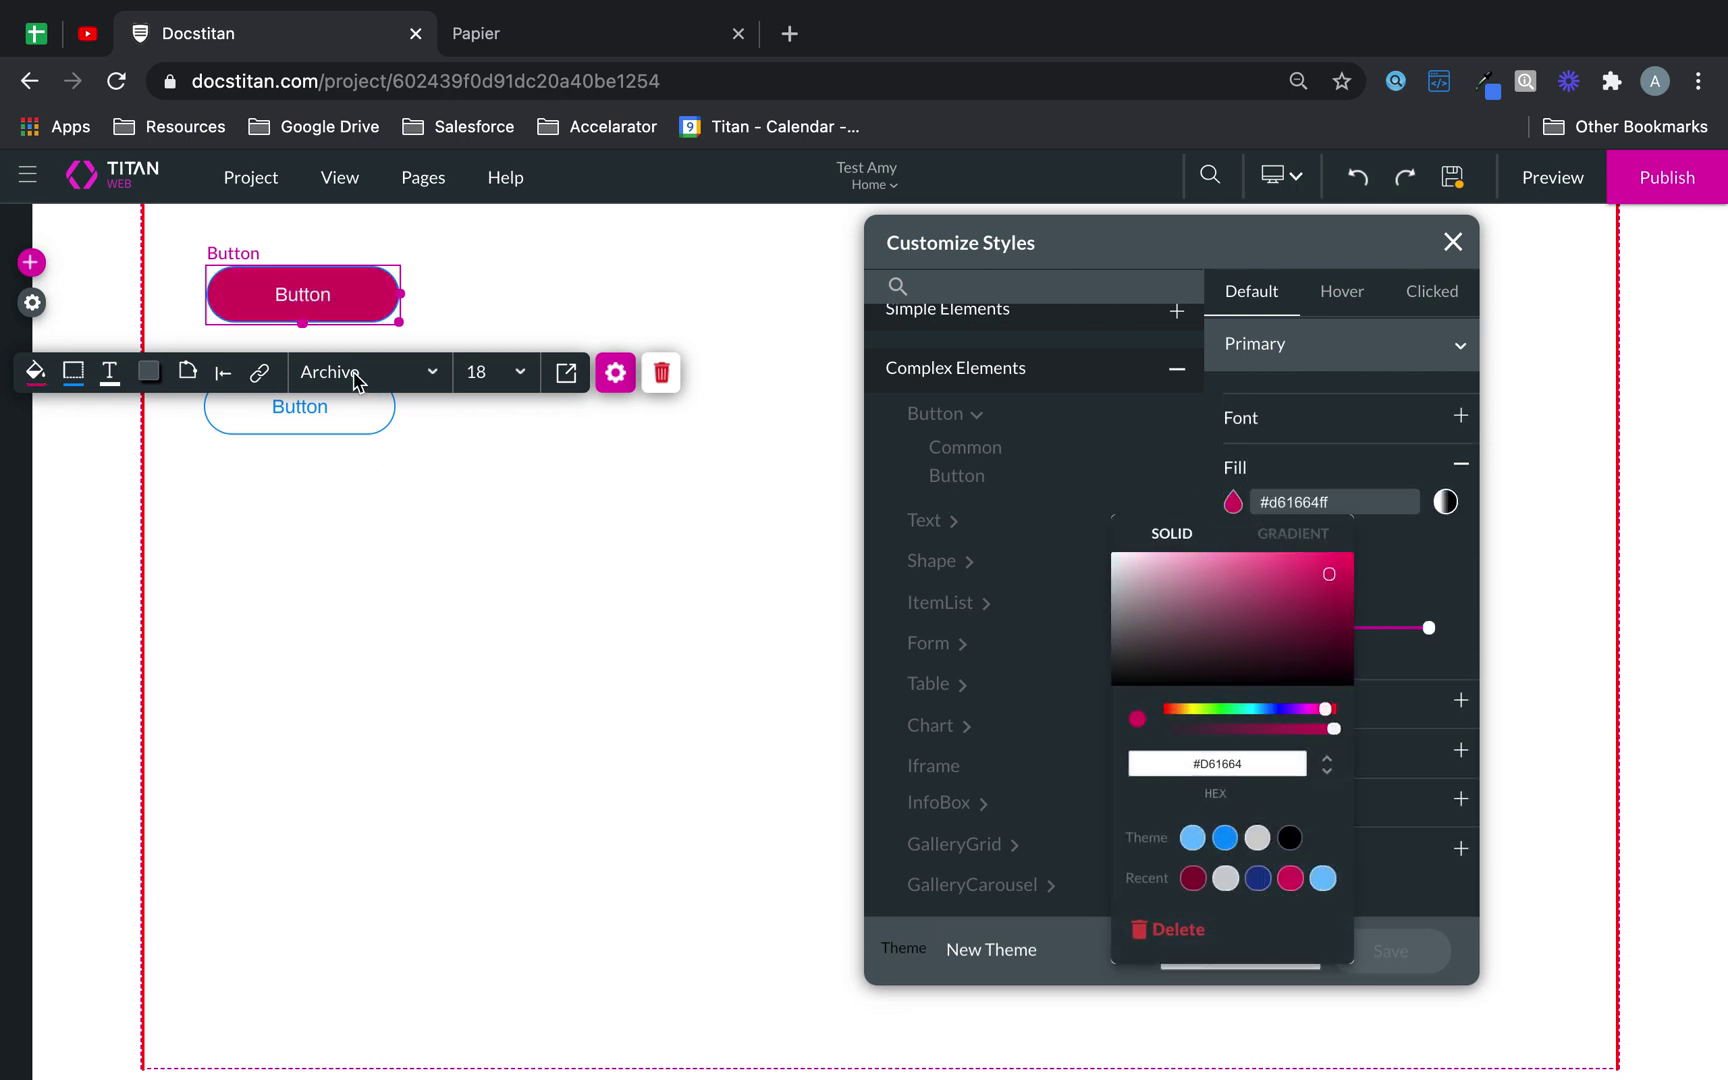
- Set the default fill of the Secondary button style to the custom lime colour #D1F31A
left_click(1333, 348)
left_click(1318, 362)
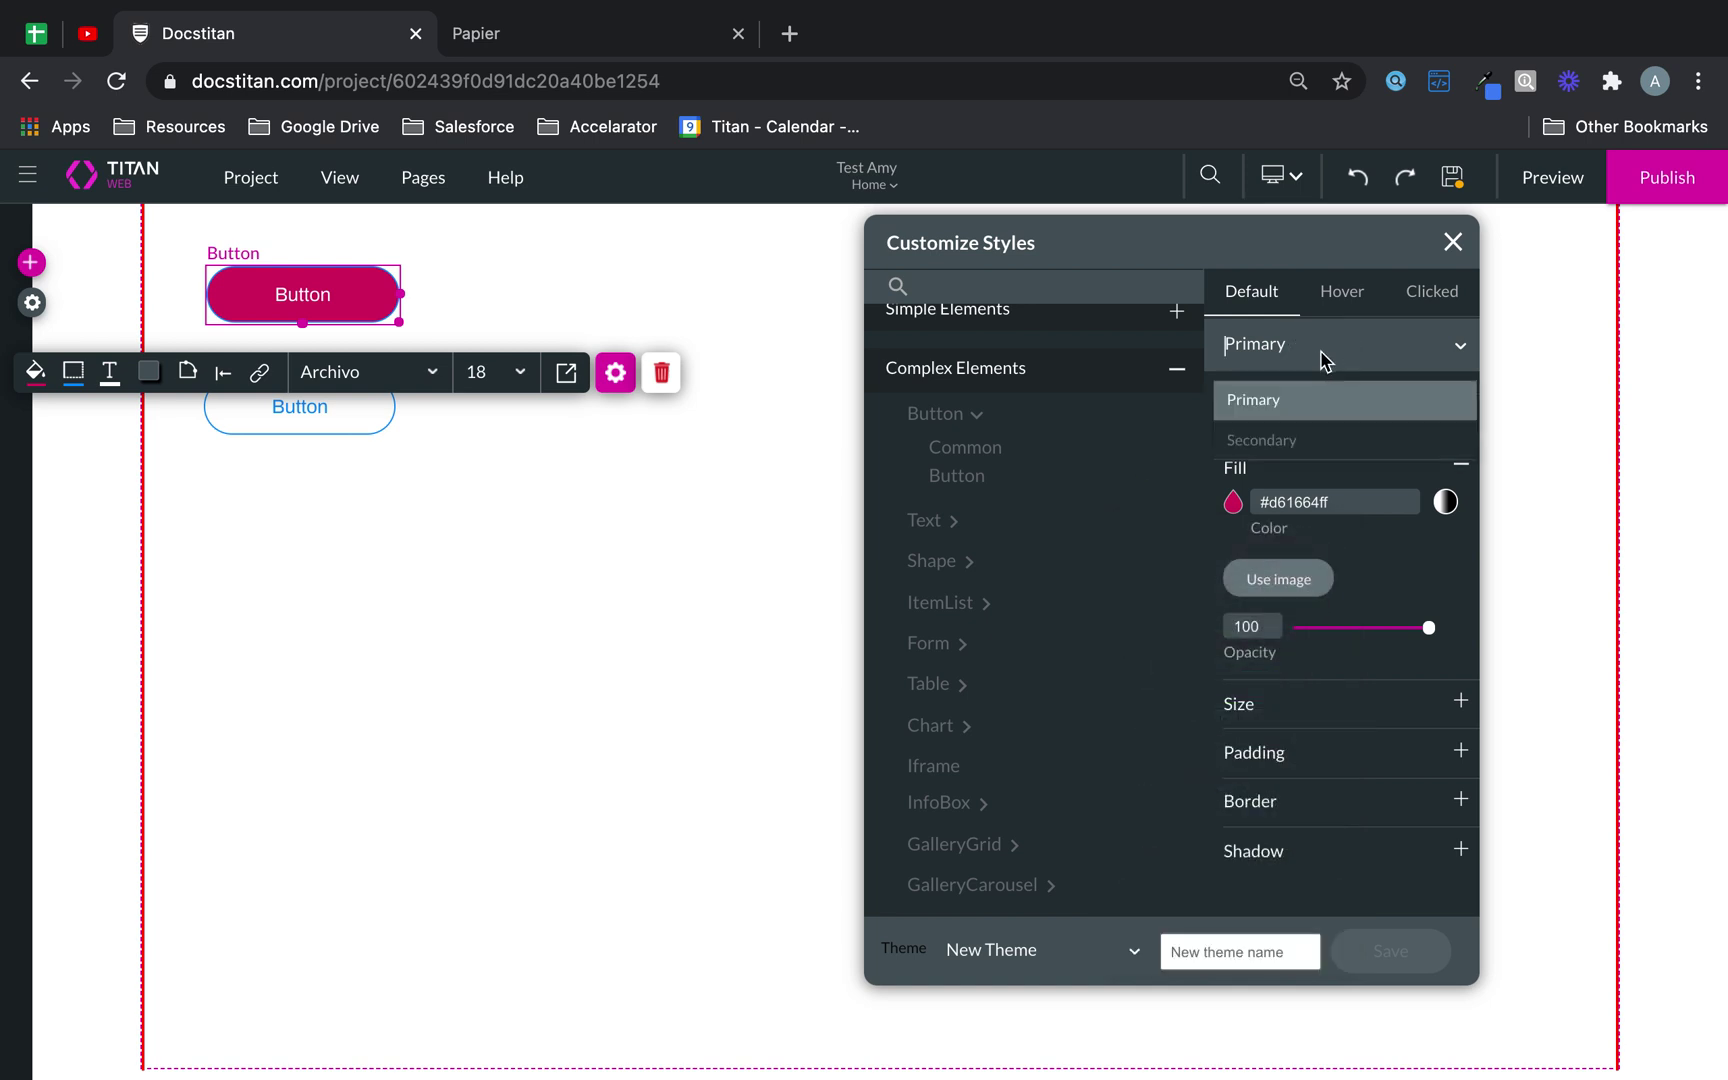
left_click(1291, 438)
left_click(1234, 501)
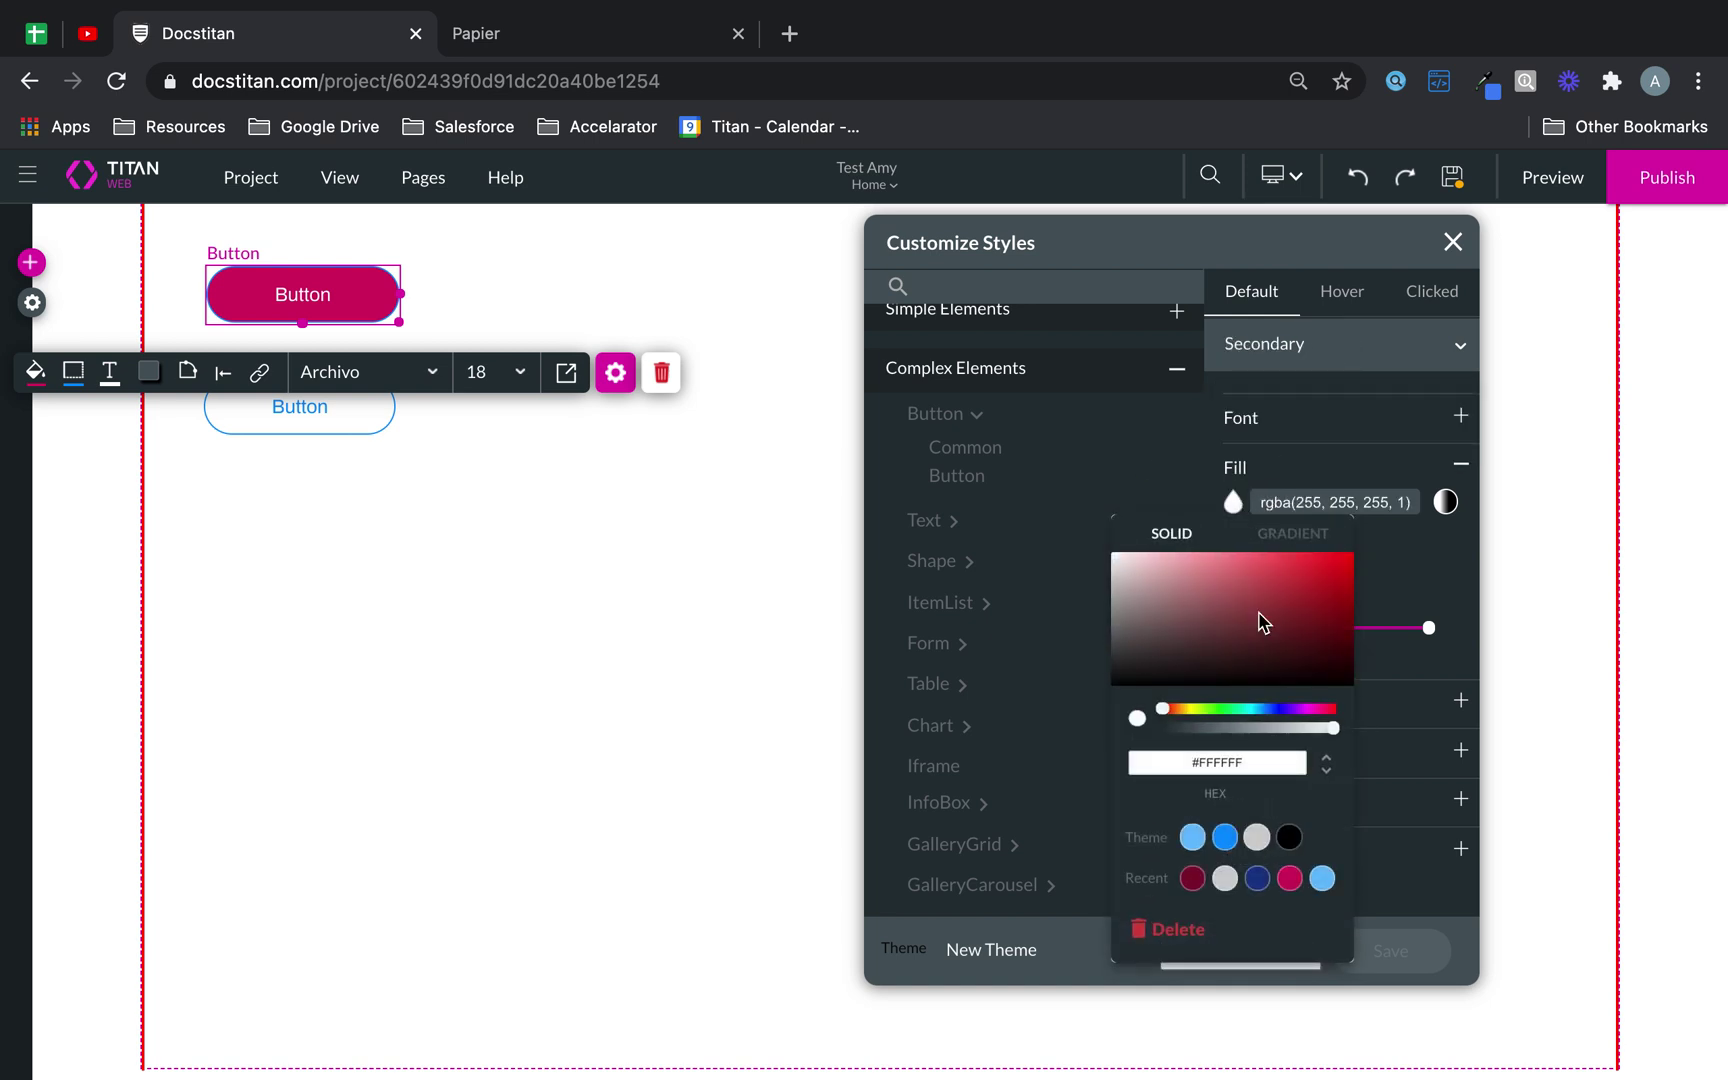
left_click(1259, 878)
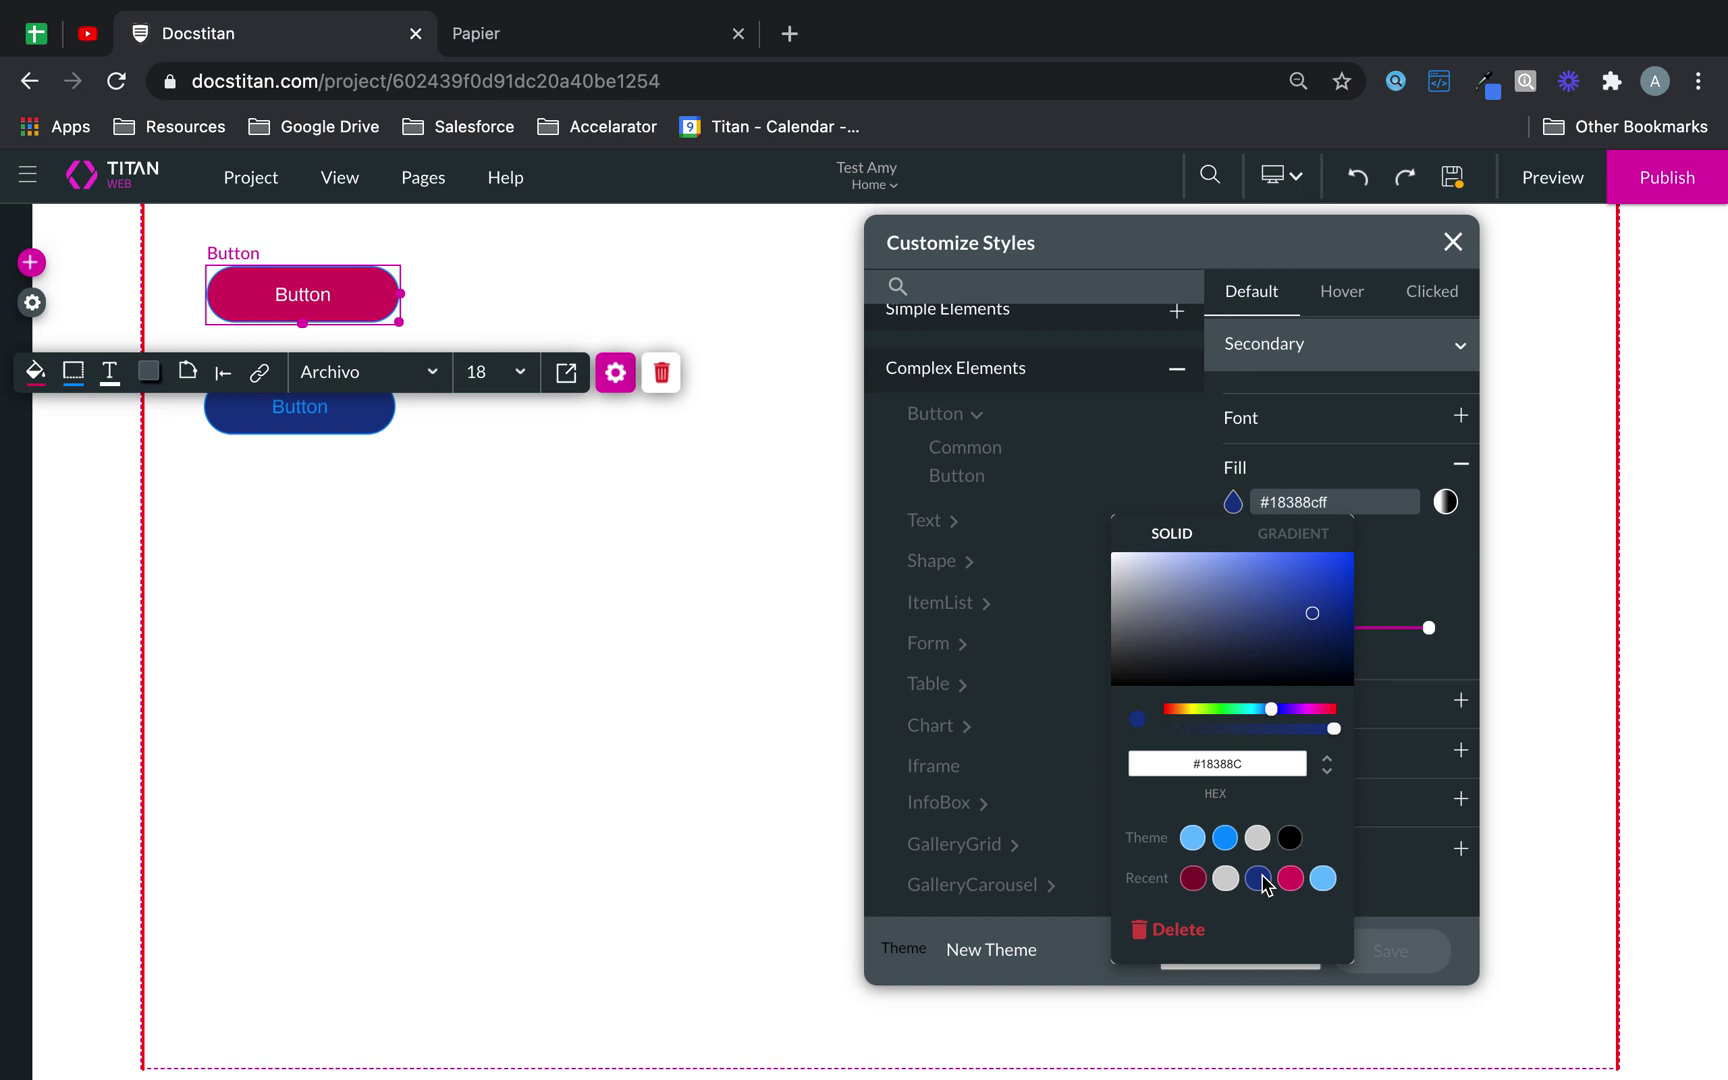
left_click(1320, 880)
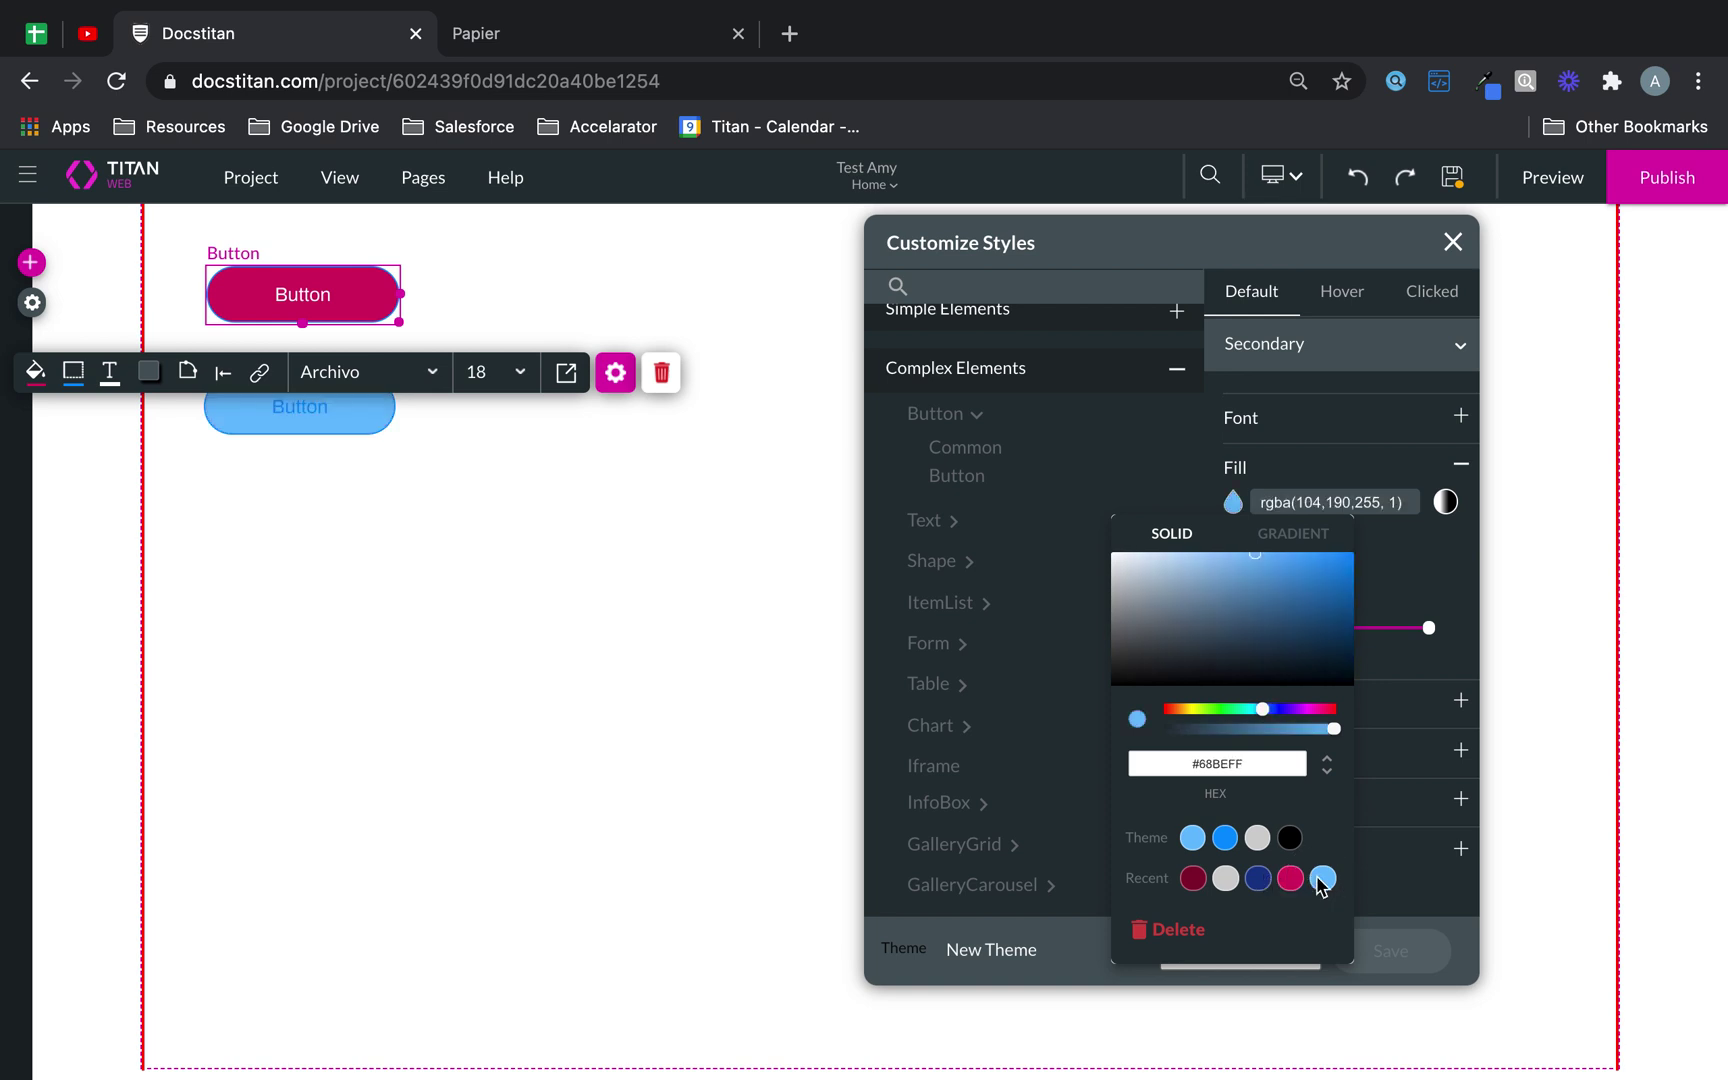
left_click(1192, 879)
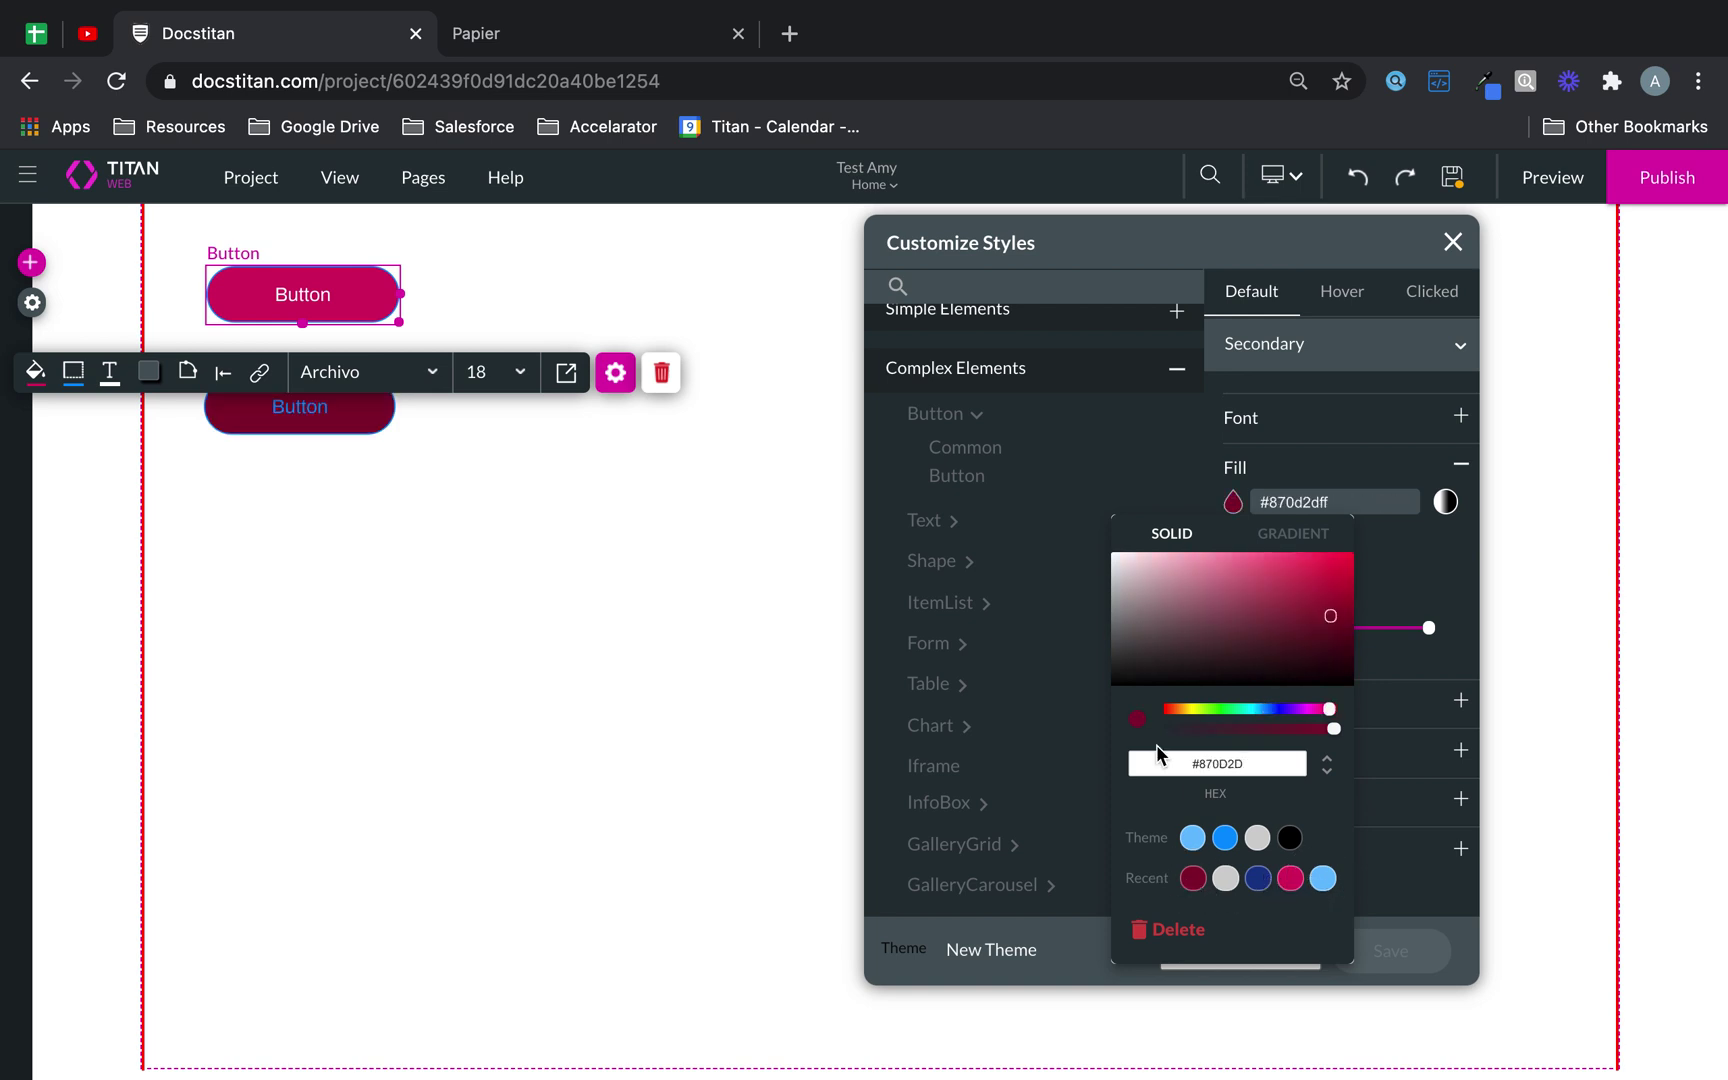
left_click(1194, 710)
mouse_move(1331, 614)
left_mouse_down()
mouse_move(1320, 540)
mouse_move(1324, 605)
left_mouse_up()
mouse_move(1196, 712)
left_mouse_down()
mouse_move(1210, 712)
mouse_move(1130, 712)
mouse_move(1278, 713)
mouse_move(1199, 719)
left_mouse_up()
left_click_drag(1323, 567, 1331, 567)
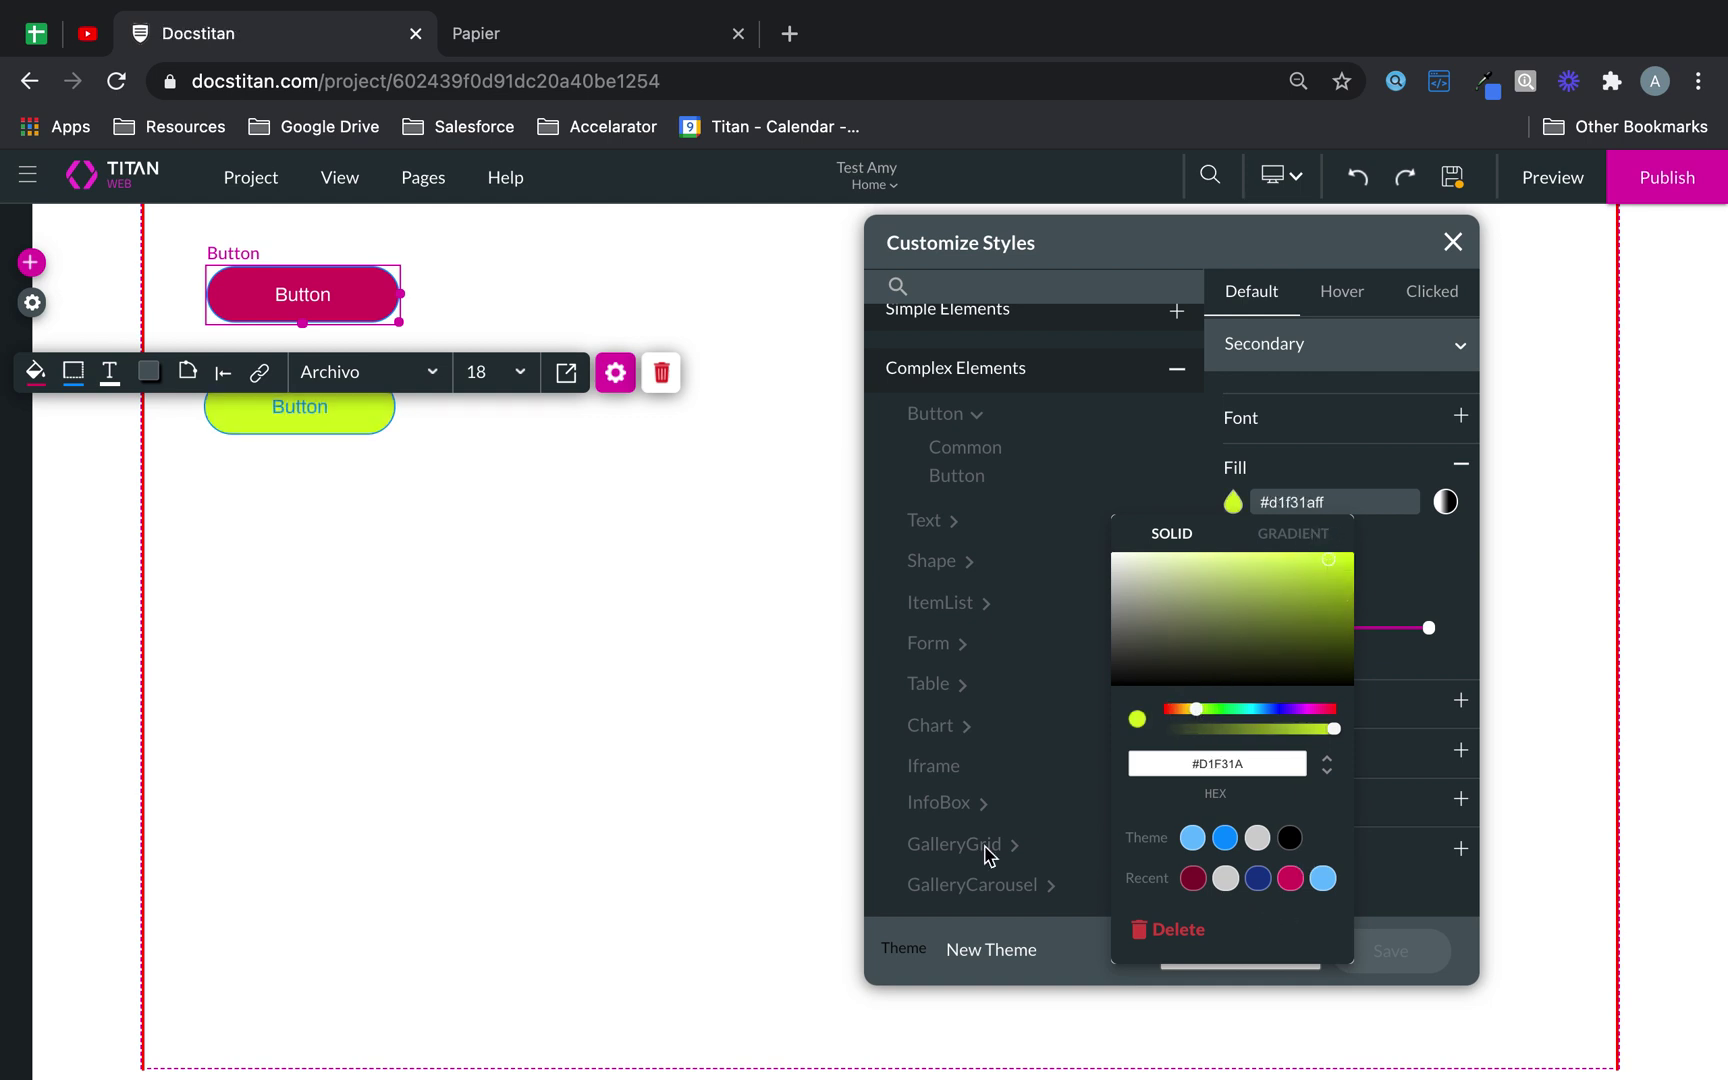
left_click(629, 667)
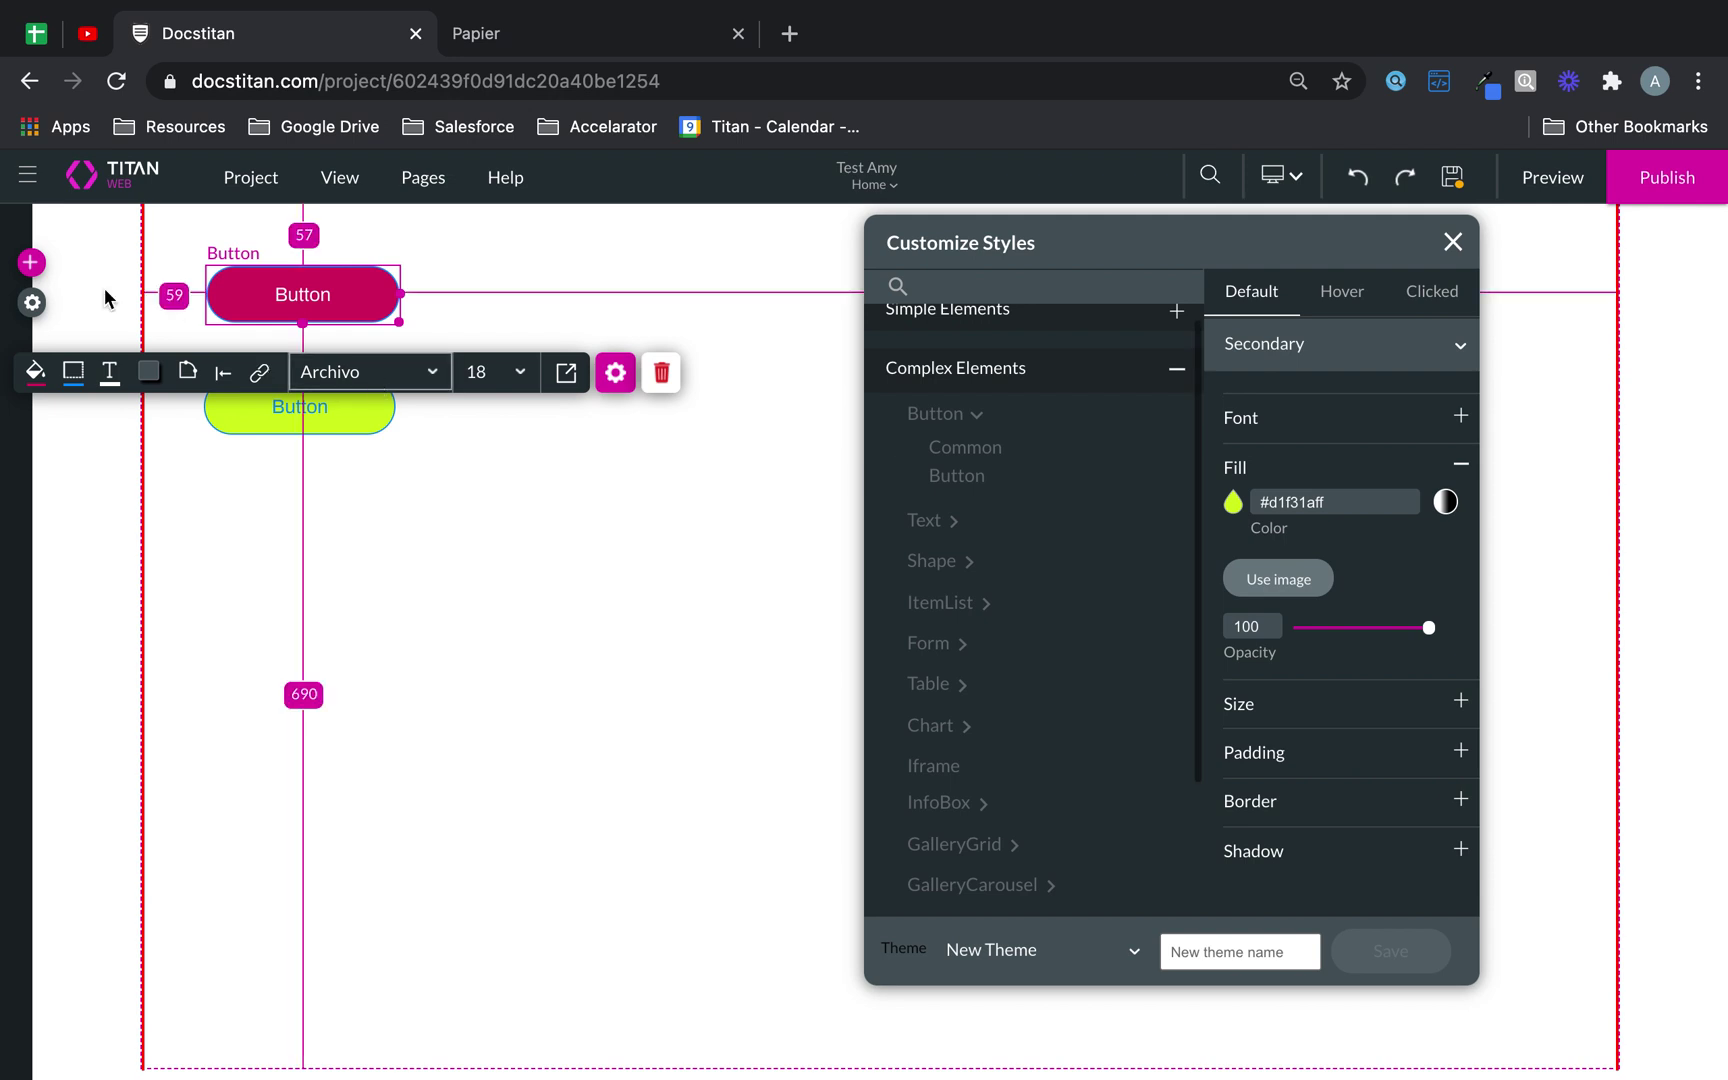
- Add another Primary button to the right of the existing pink button
left_click(31, 262)
left_click(55, 332)
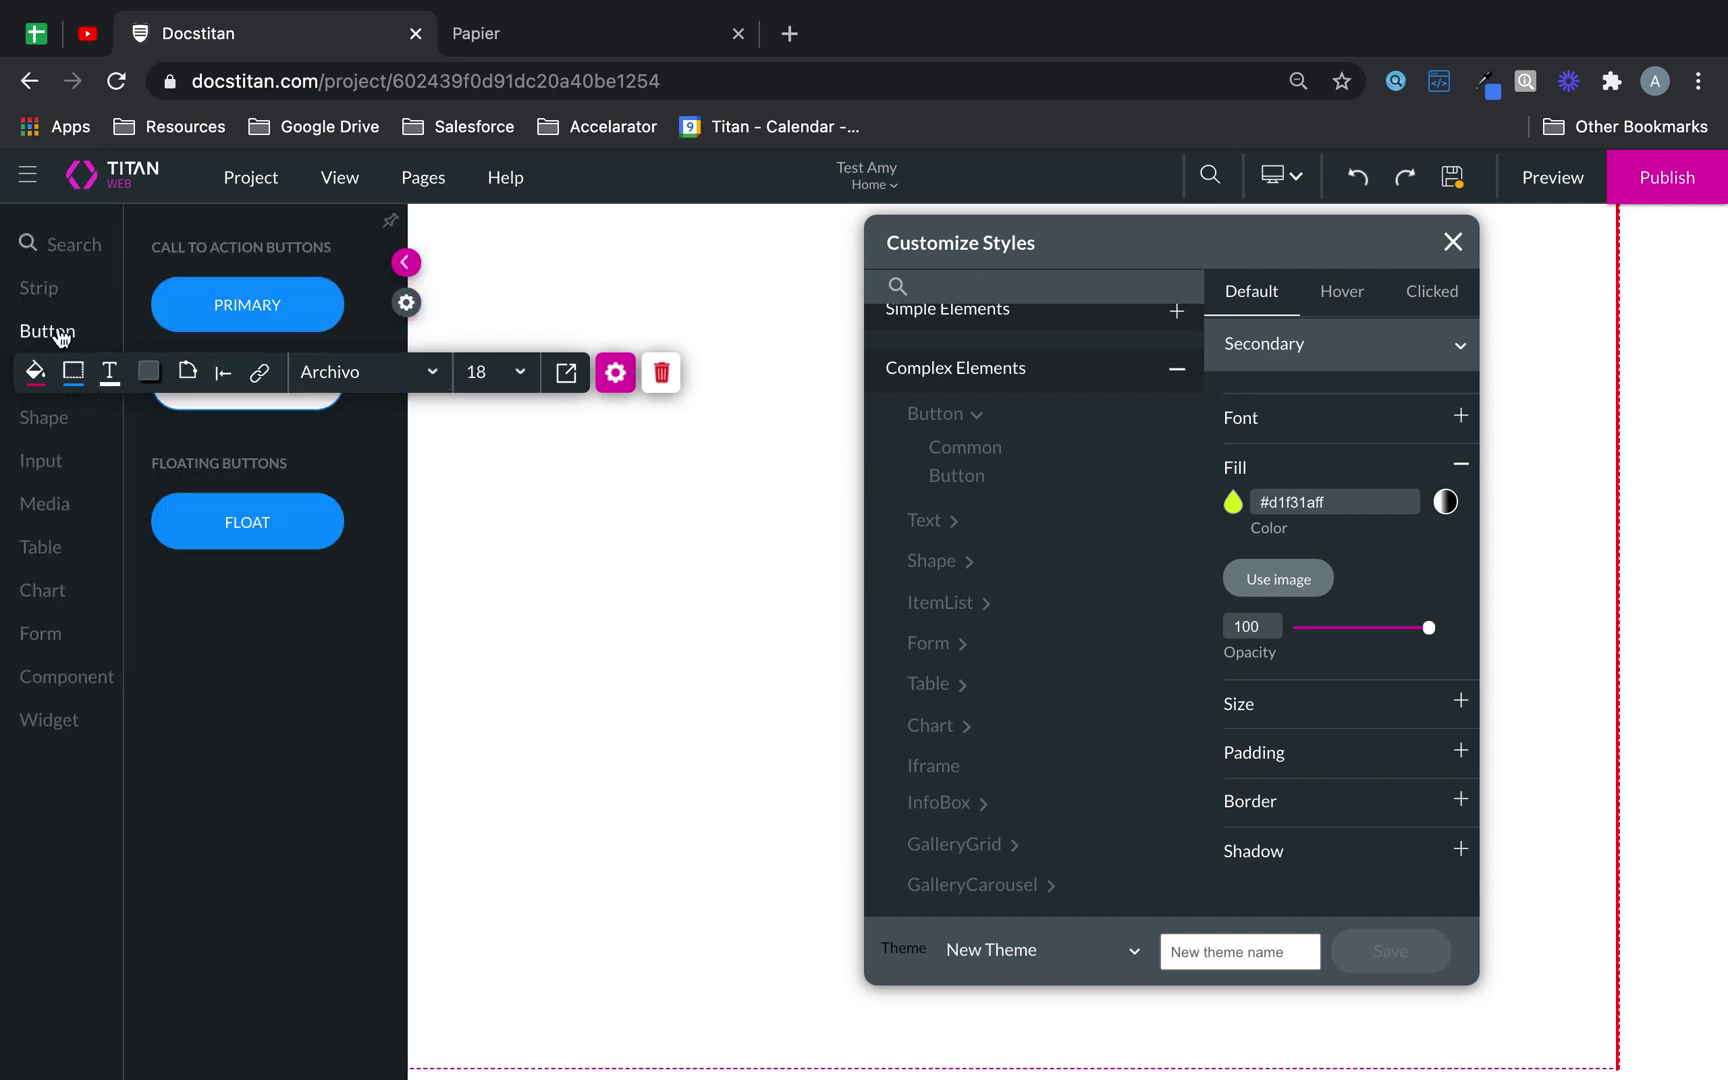
left_click_drag(233, 302, 572, 301)
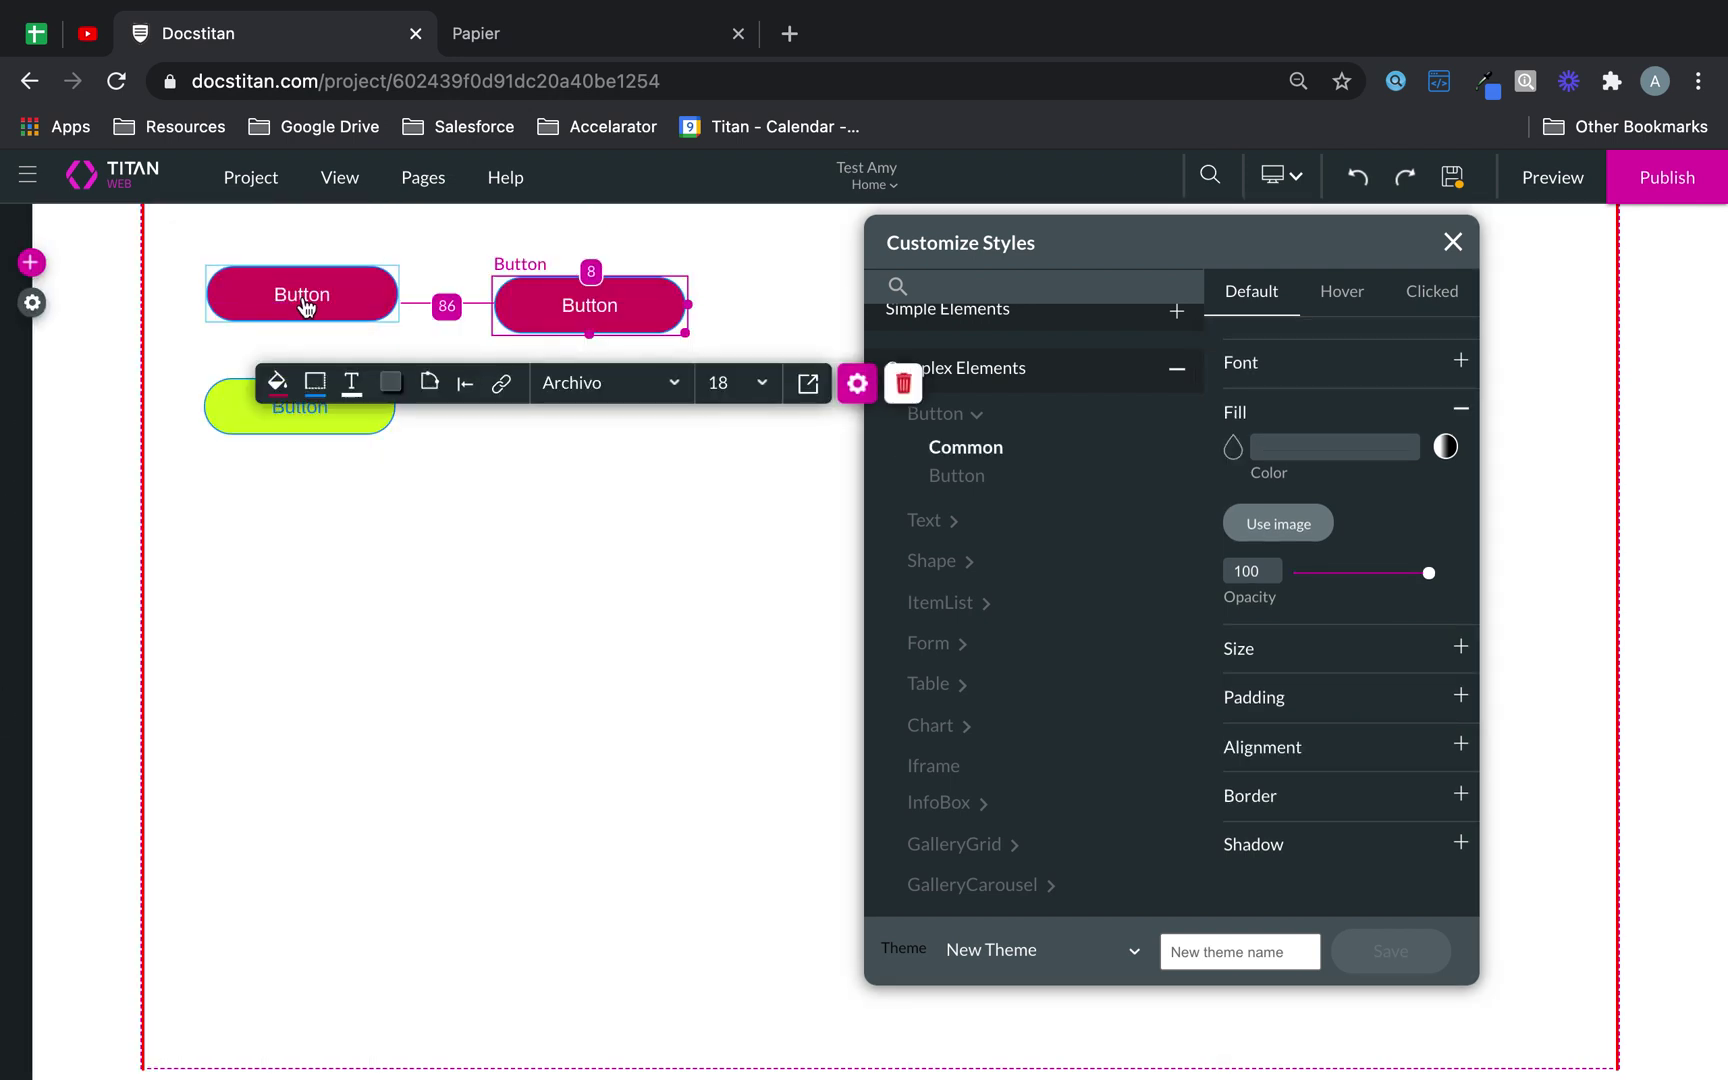
- Add another Secondary button below the newly placed Primary button, beside the lime one
left_click(31, 262)
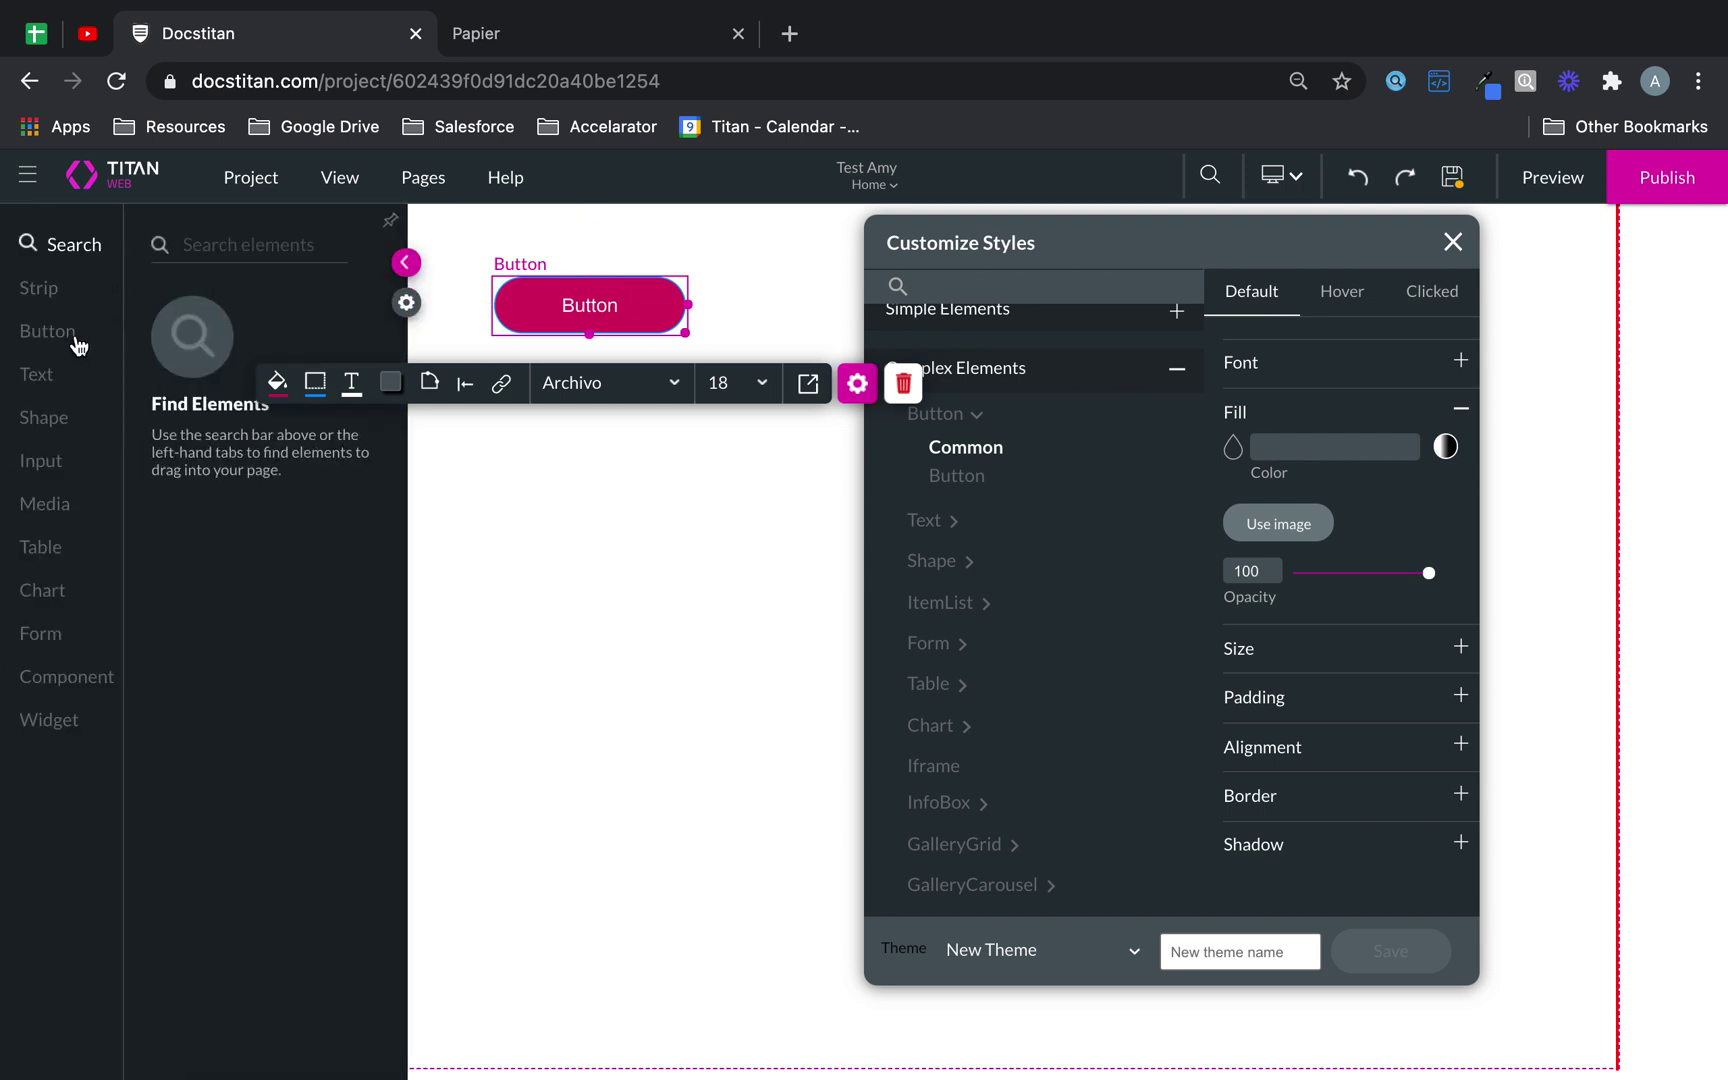
left_click(77, 345)
left_click_drag(240, 392, 593, 442)
left_click(660, 495)
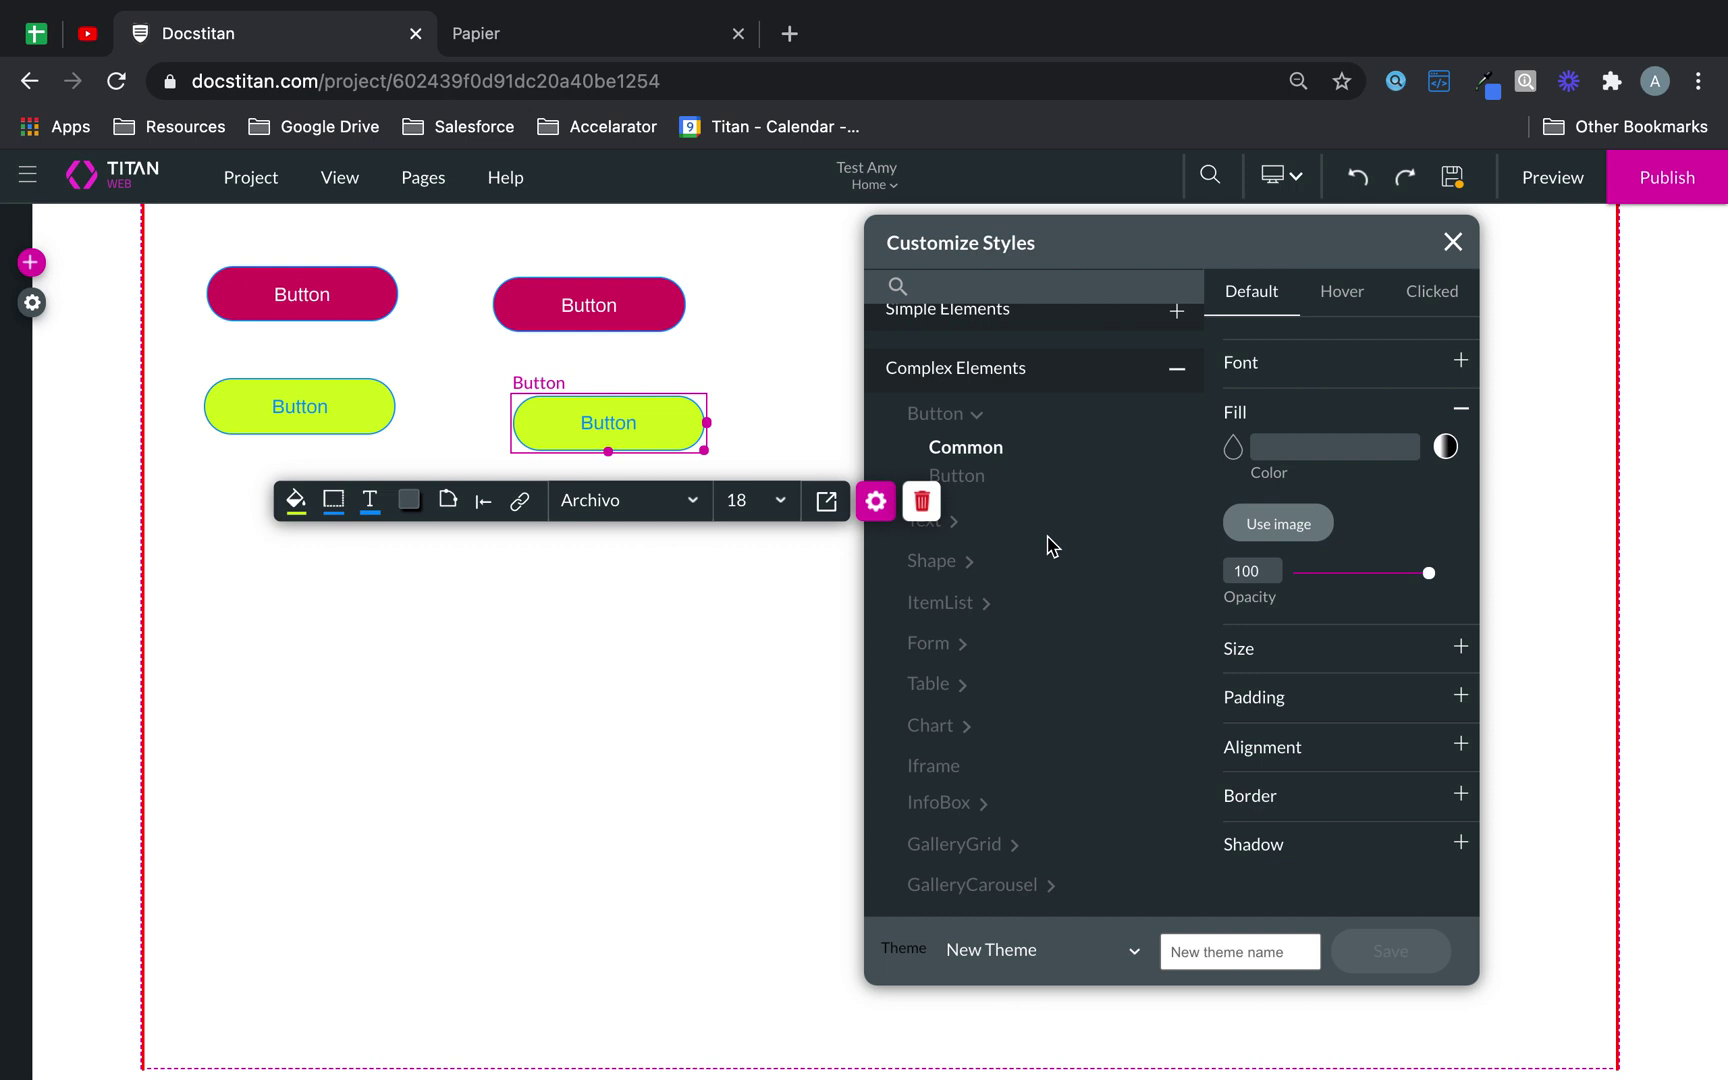
- Set the default height of the Common button style to 100 px
left_click(977, 481)
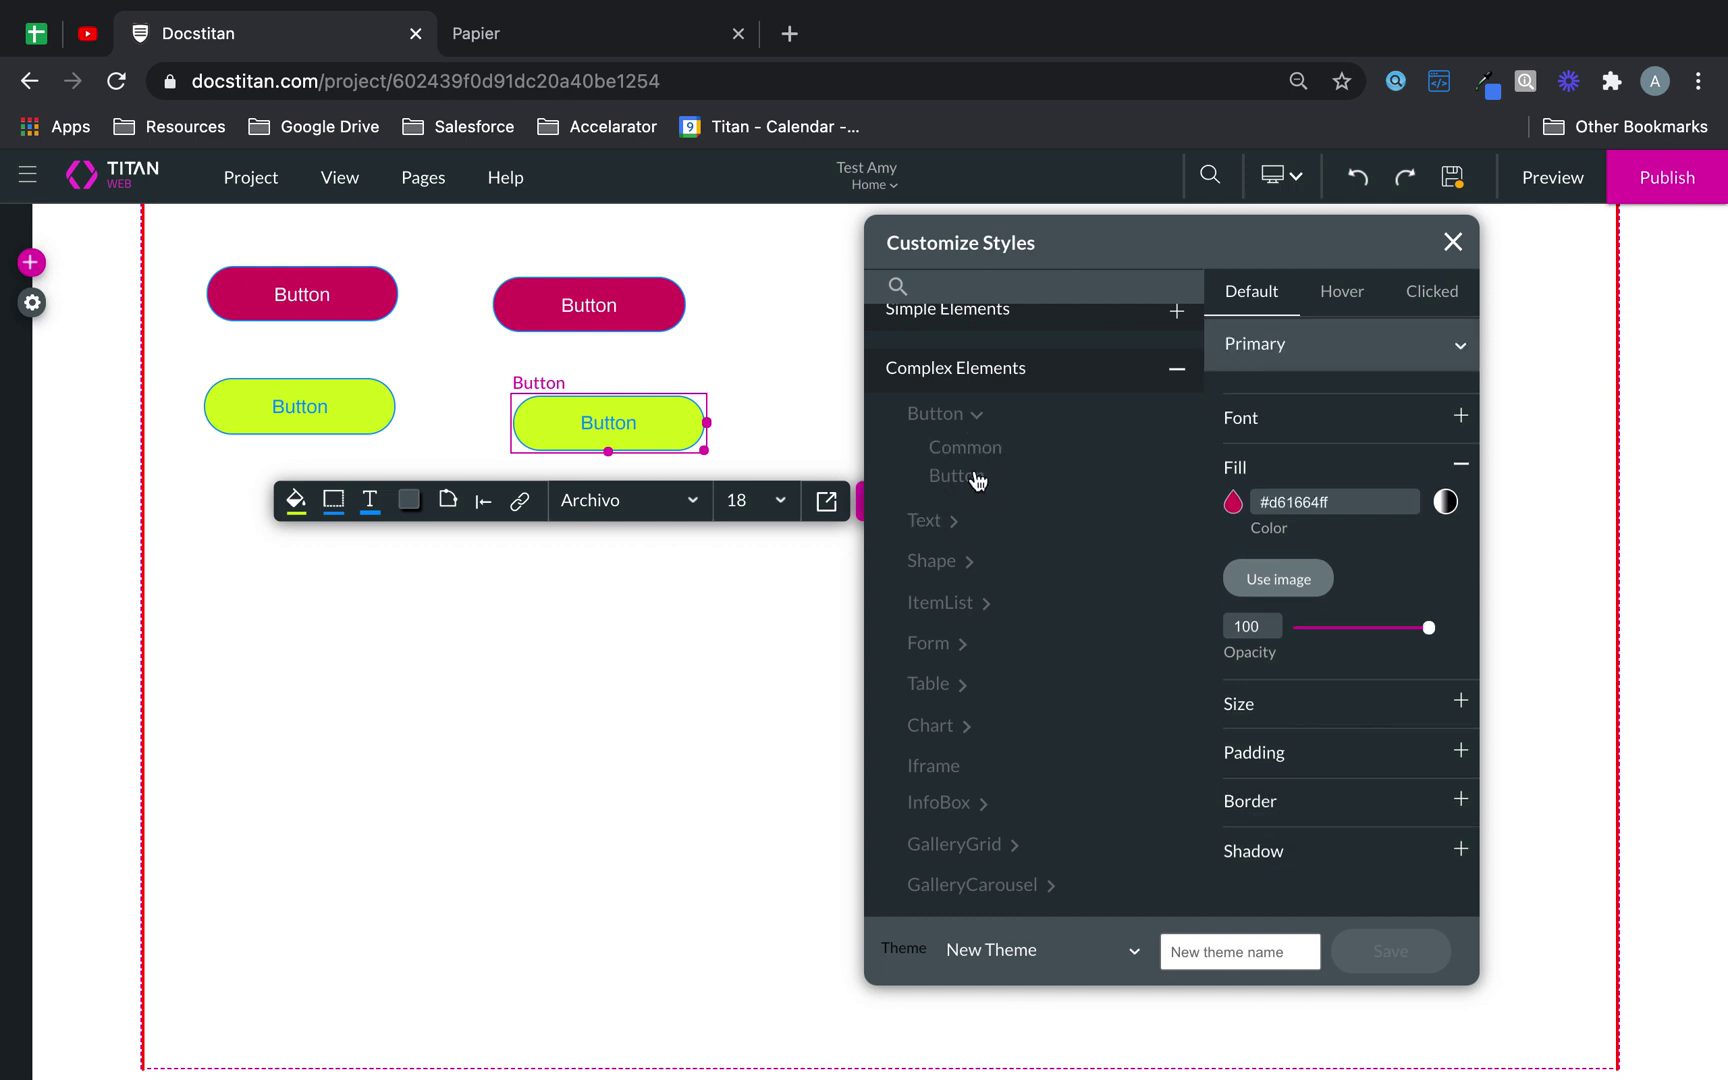
left_click(981, 452)
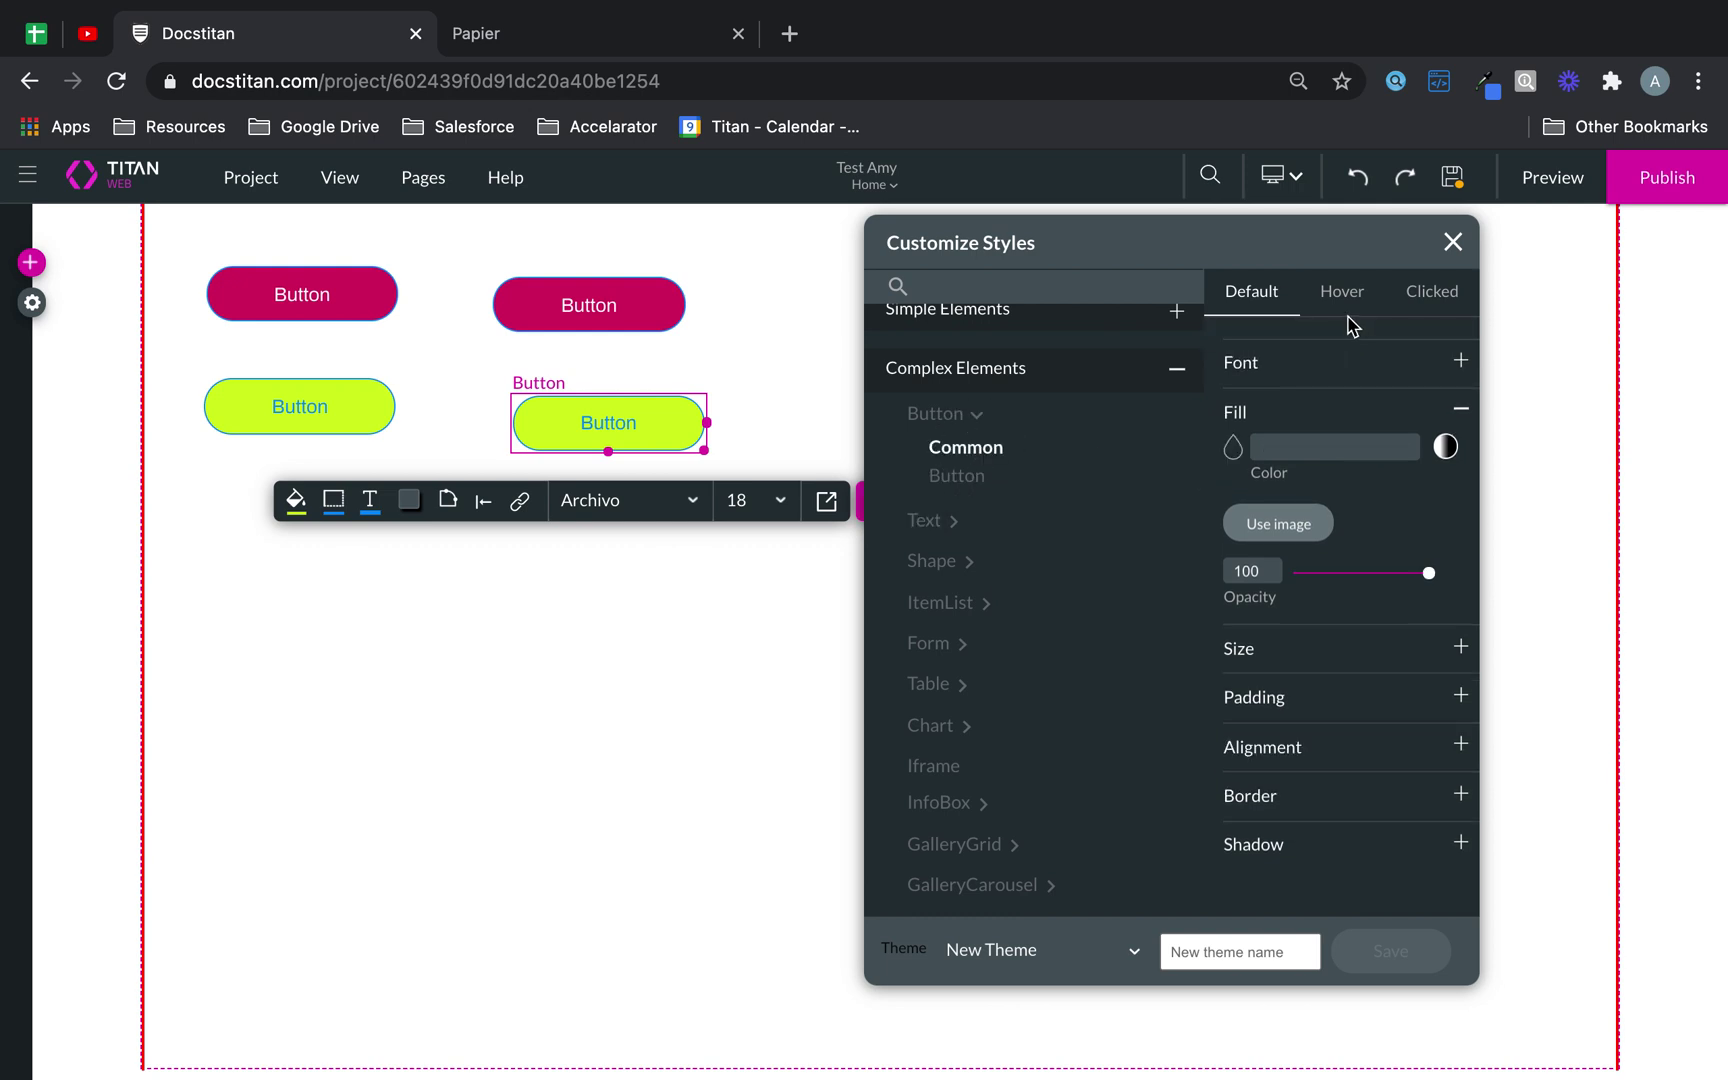
left_click(1325, 650)
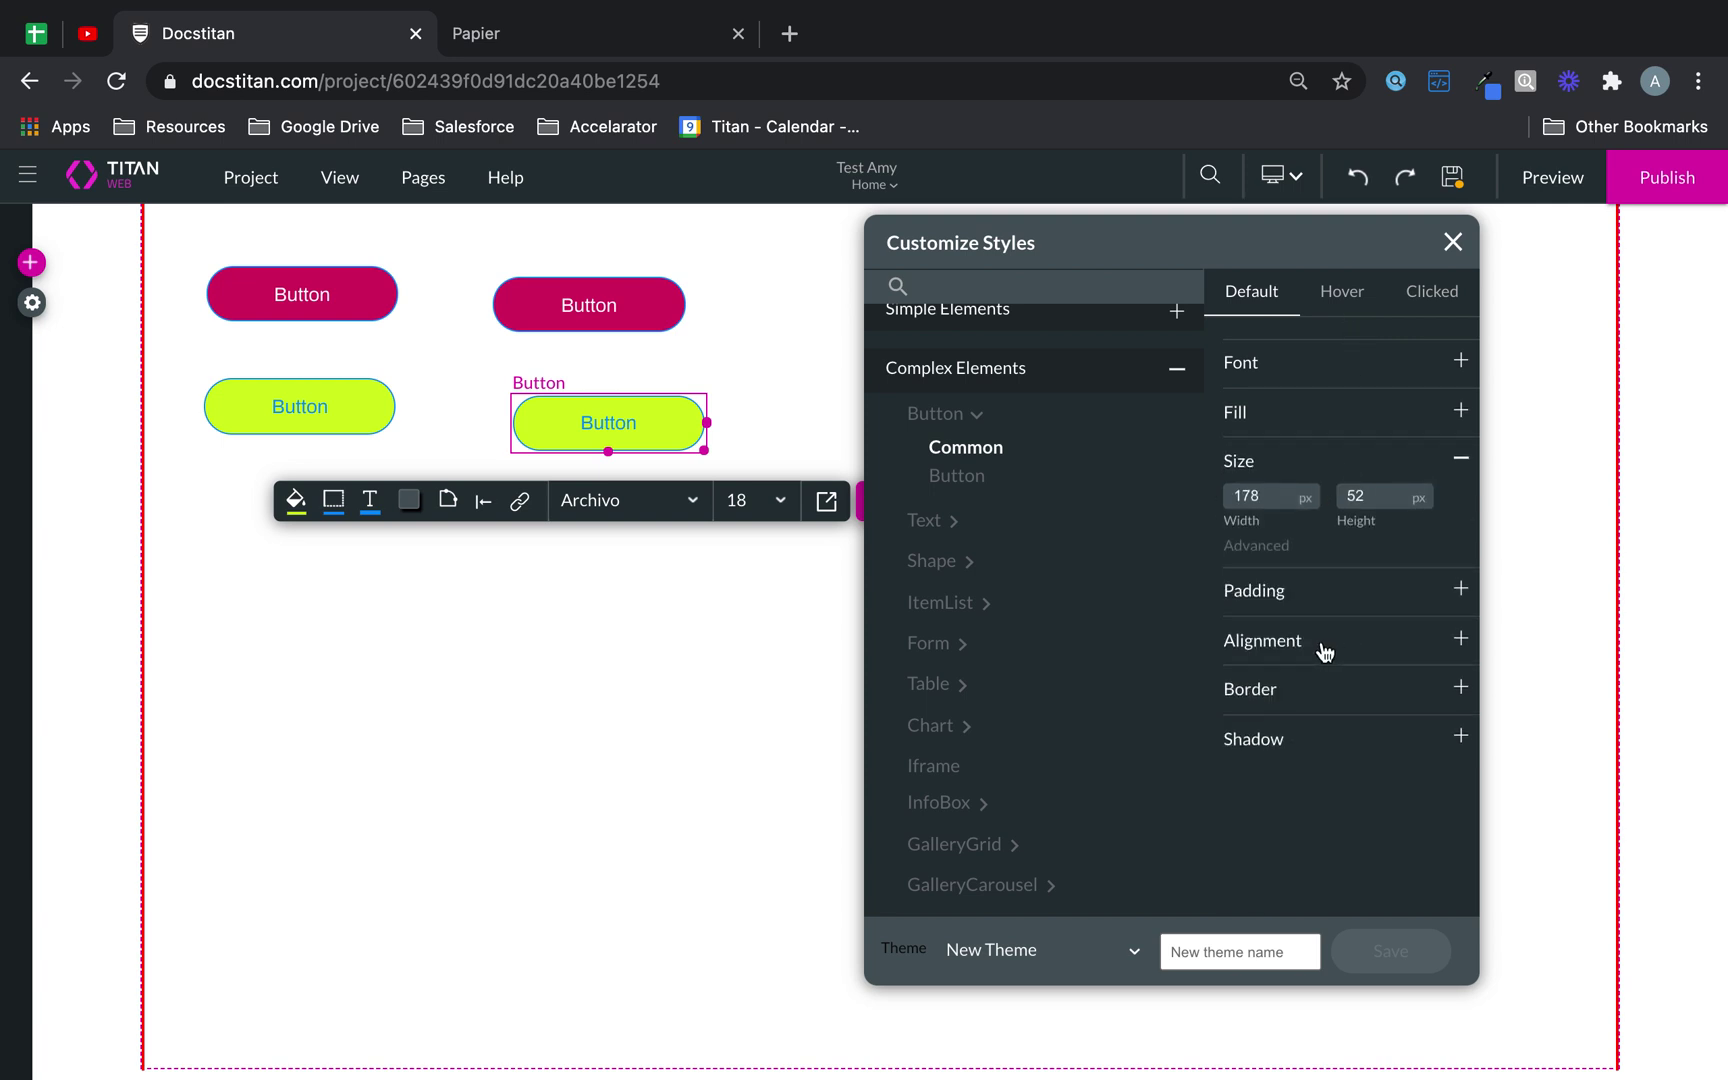
double_click(1372, 495)
type("100")
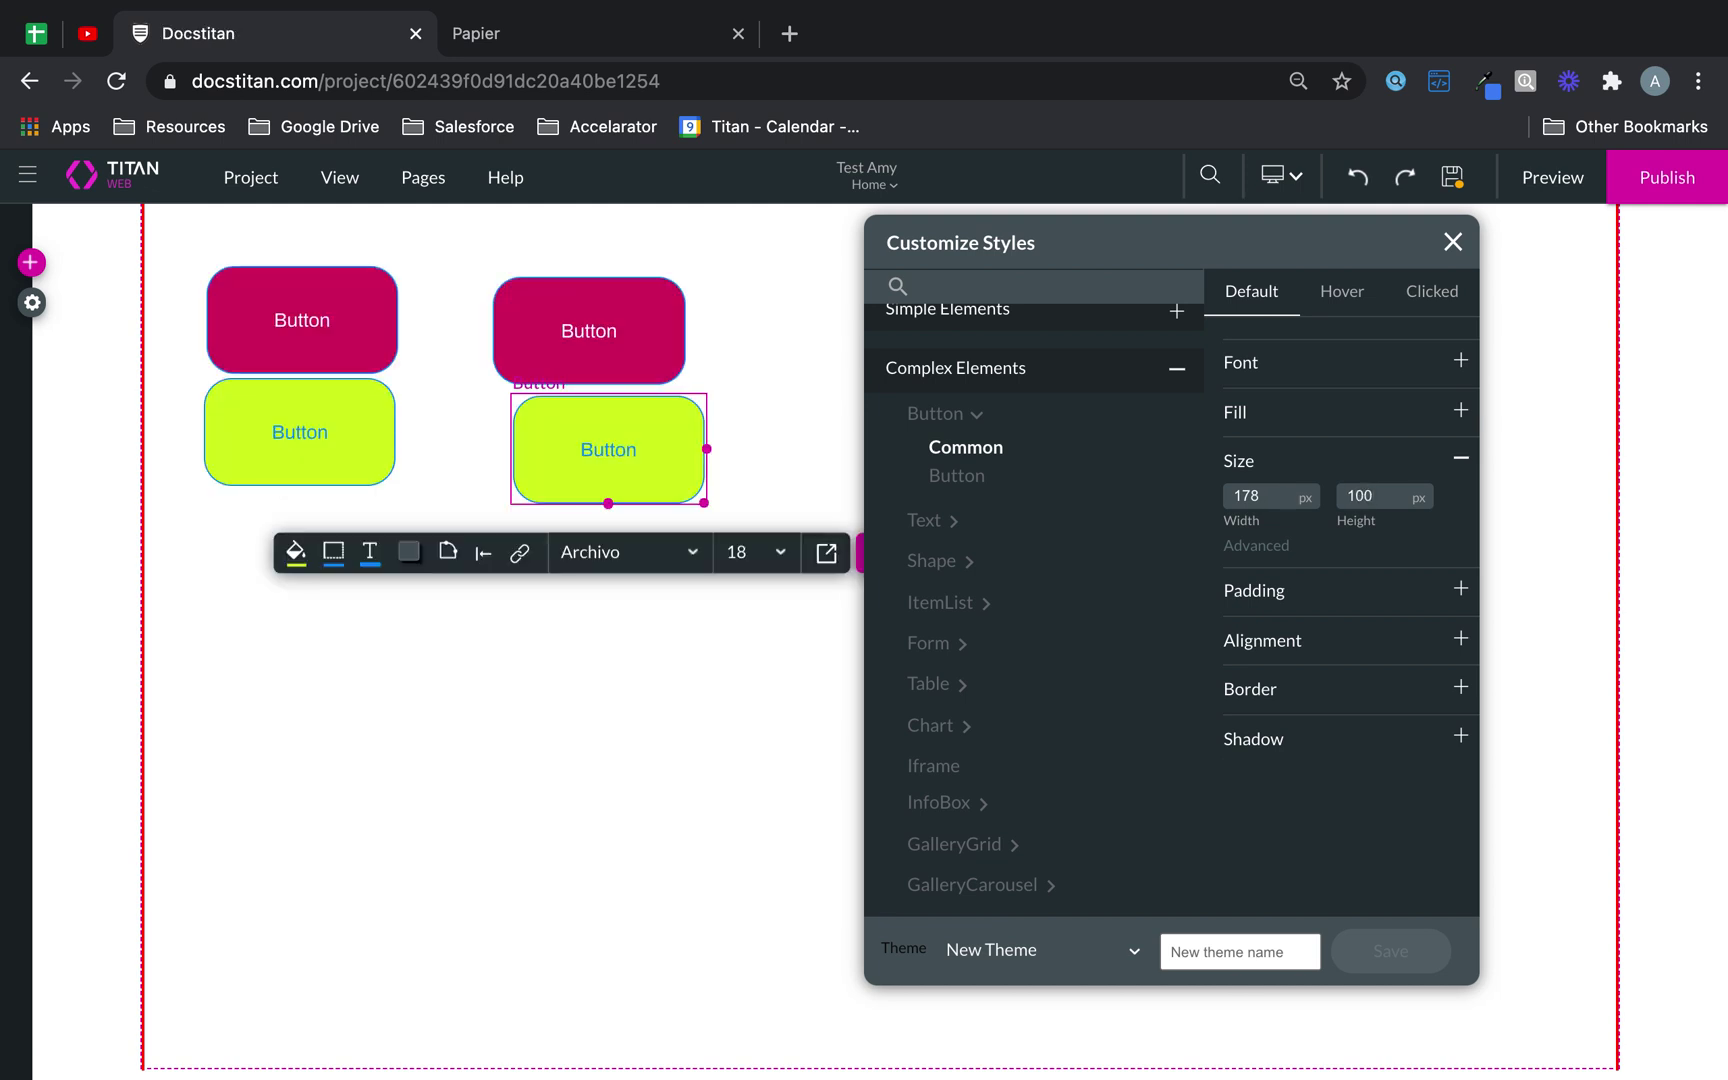
- Add another button to the page below the existing four and delete it again
left_click(31, 262)
left_click(40, 331)
left_click_drag(220, 312, 540, 662)
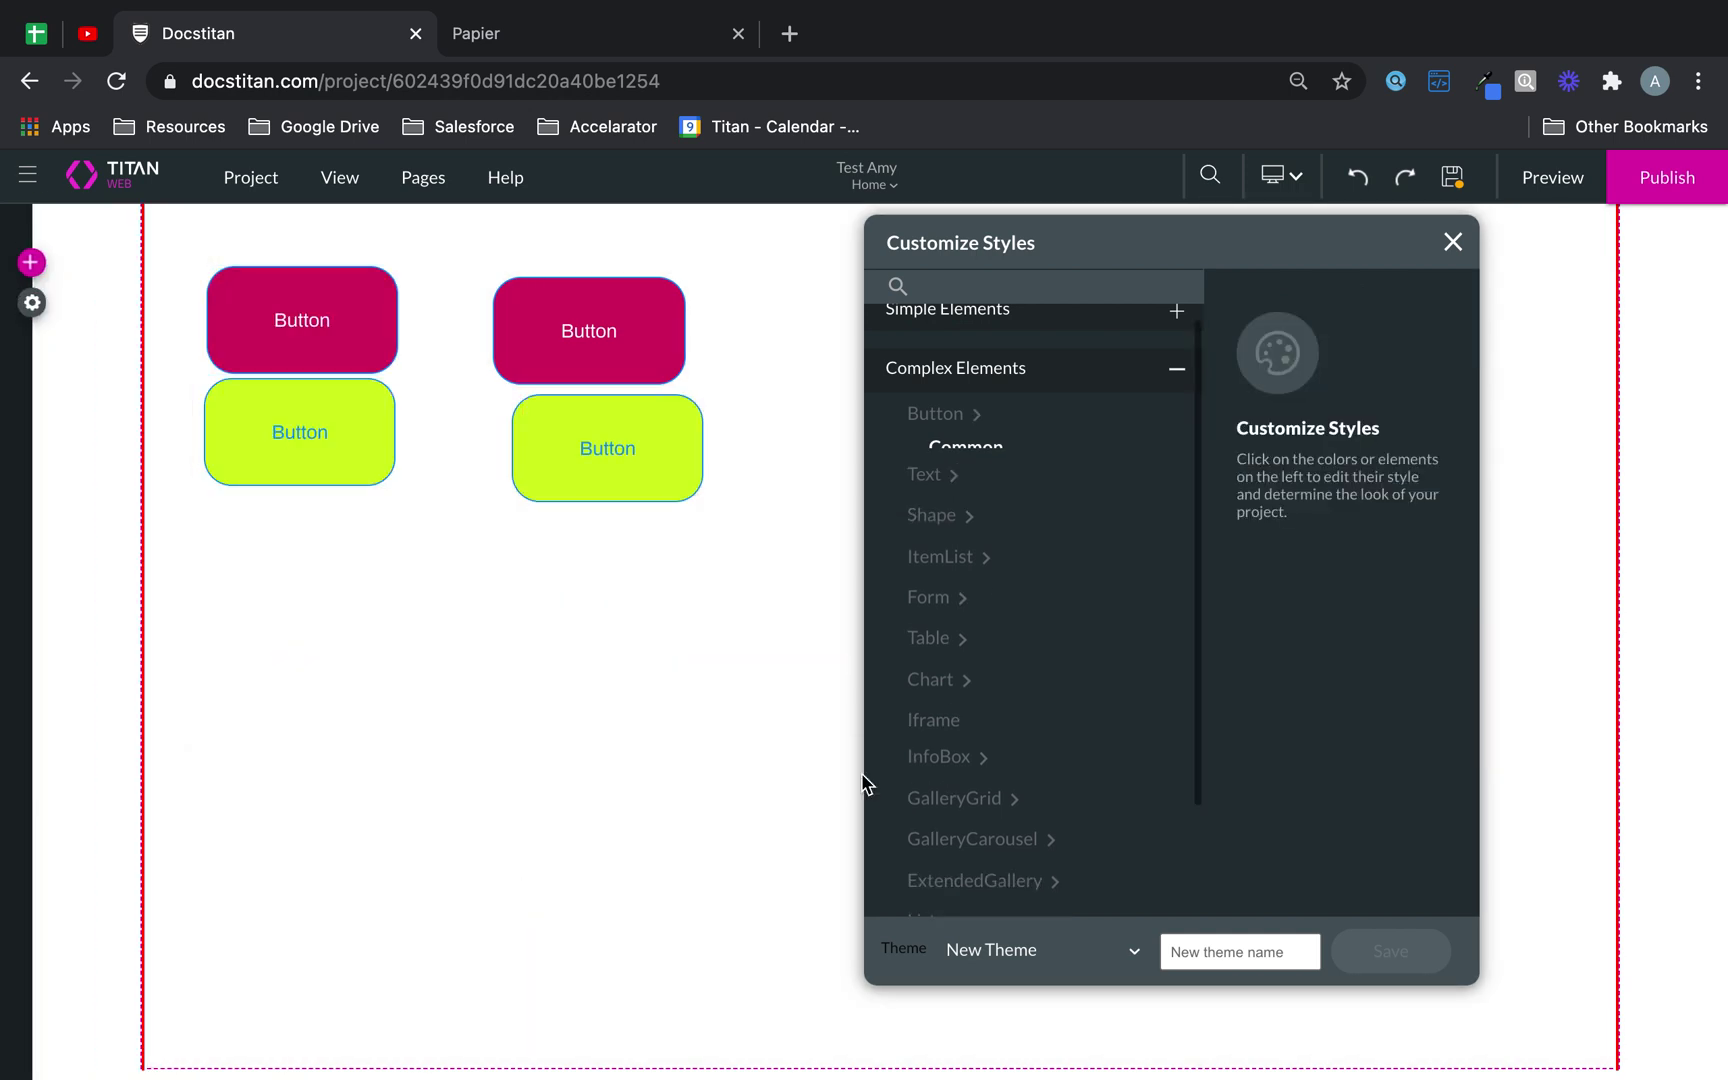
left_click(853, 767)
- Set the default font of the Primary button style to Inknut Antiqua
left_click(970, 413)
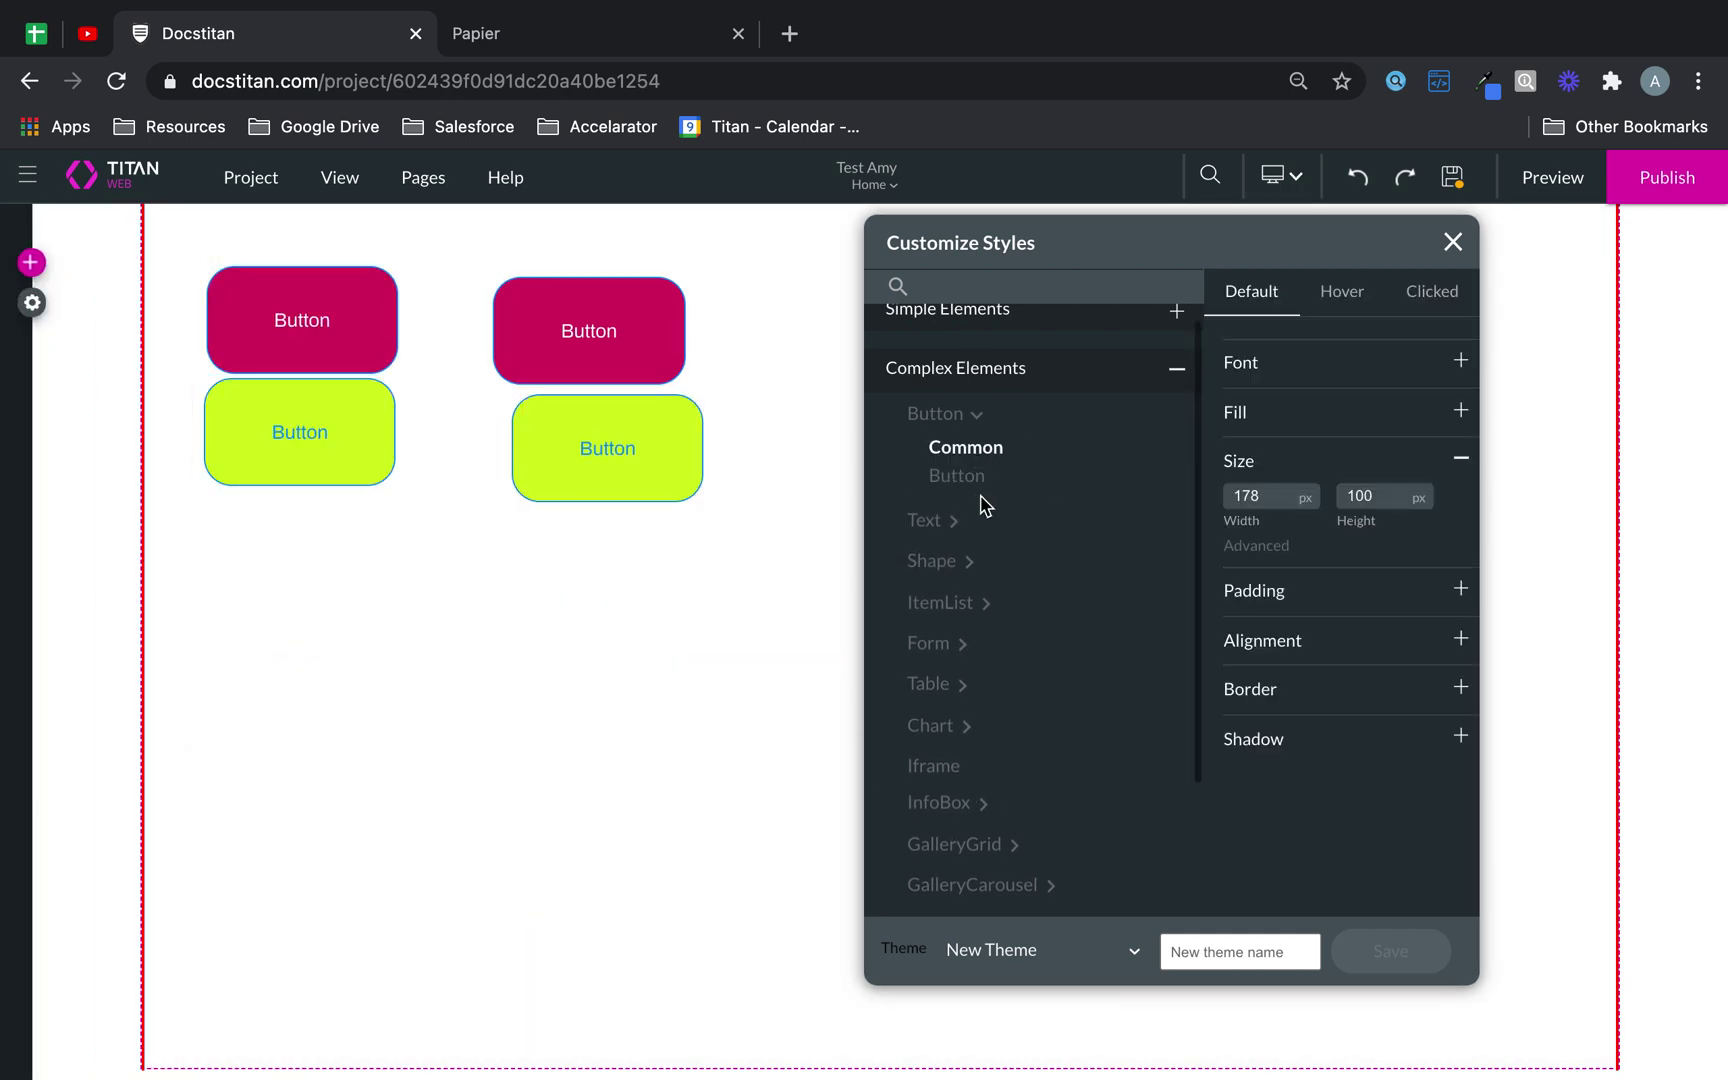
left_click(960, 477)
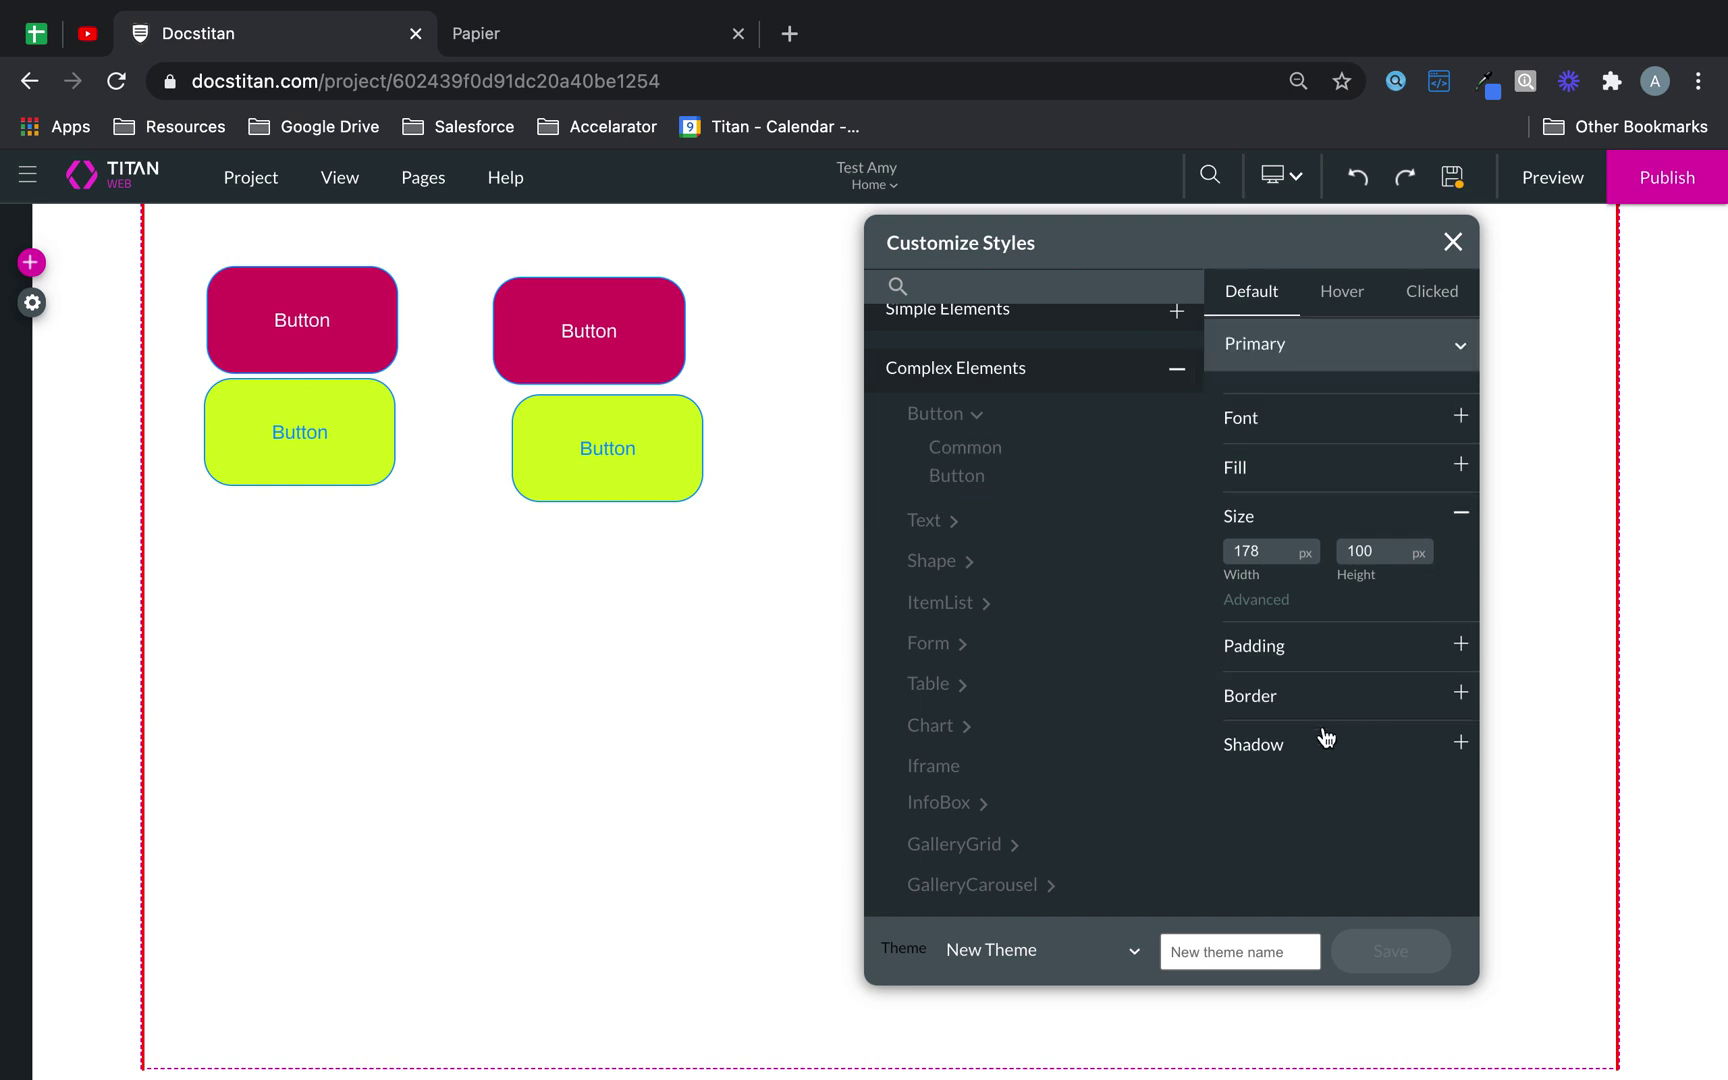
left_click(1285, 430)
left_click(1318, 460)
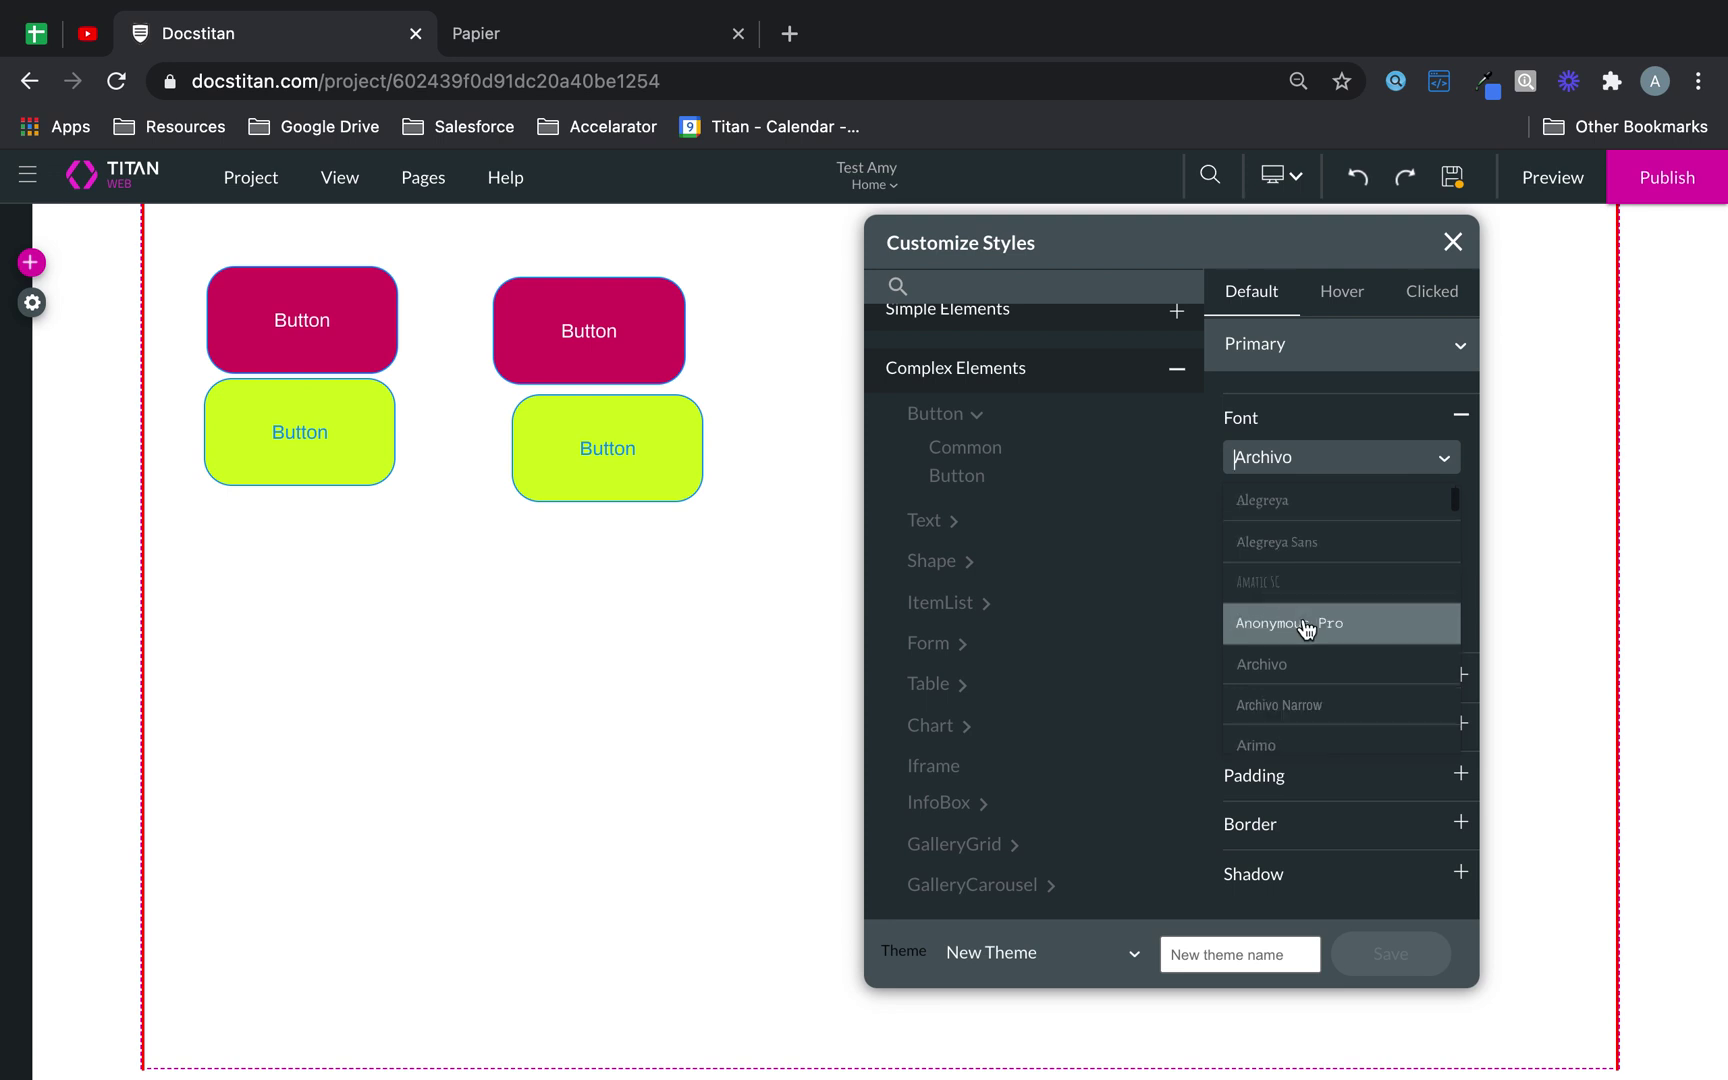
scroll(1306, 627, "down", 5)
left_click(1314, 686)
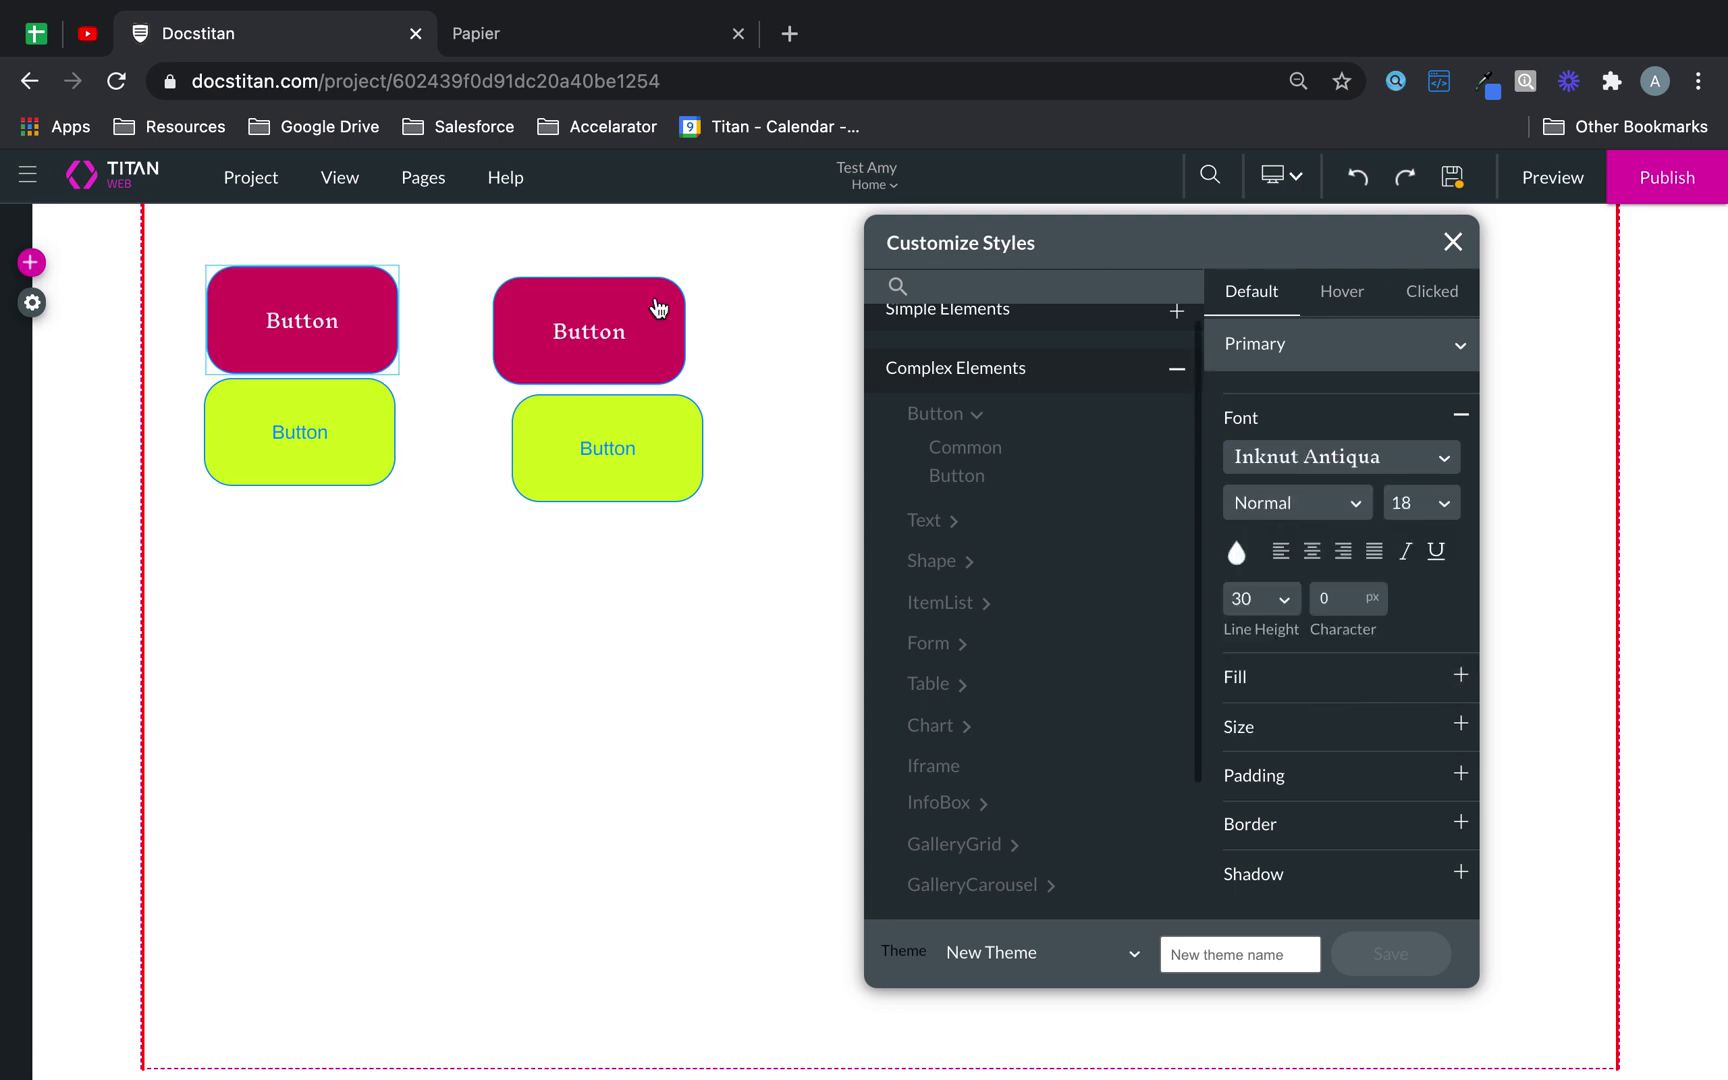
- Set the default font of the Secondary button style to Amatic SC
left_click(1308, 352)
left_click(1285, 440)
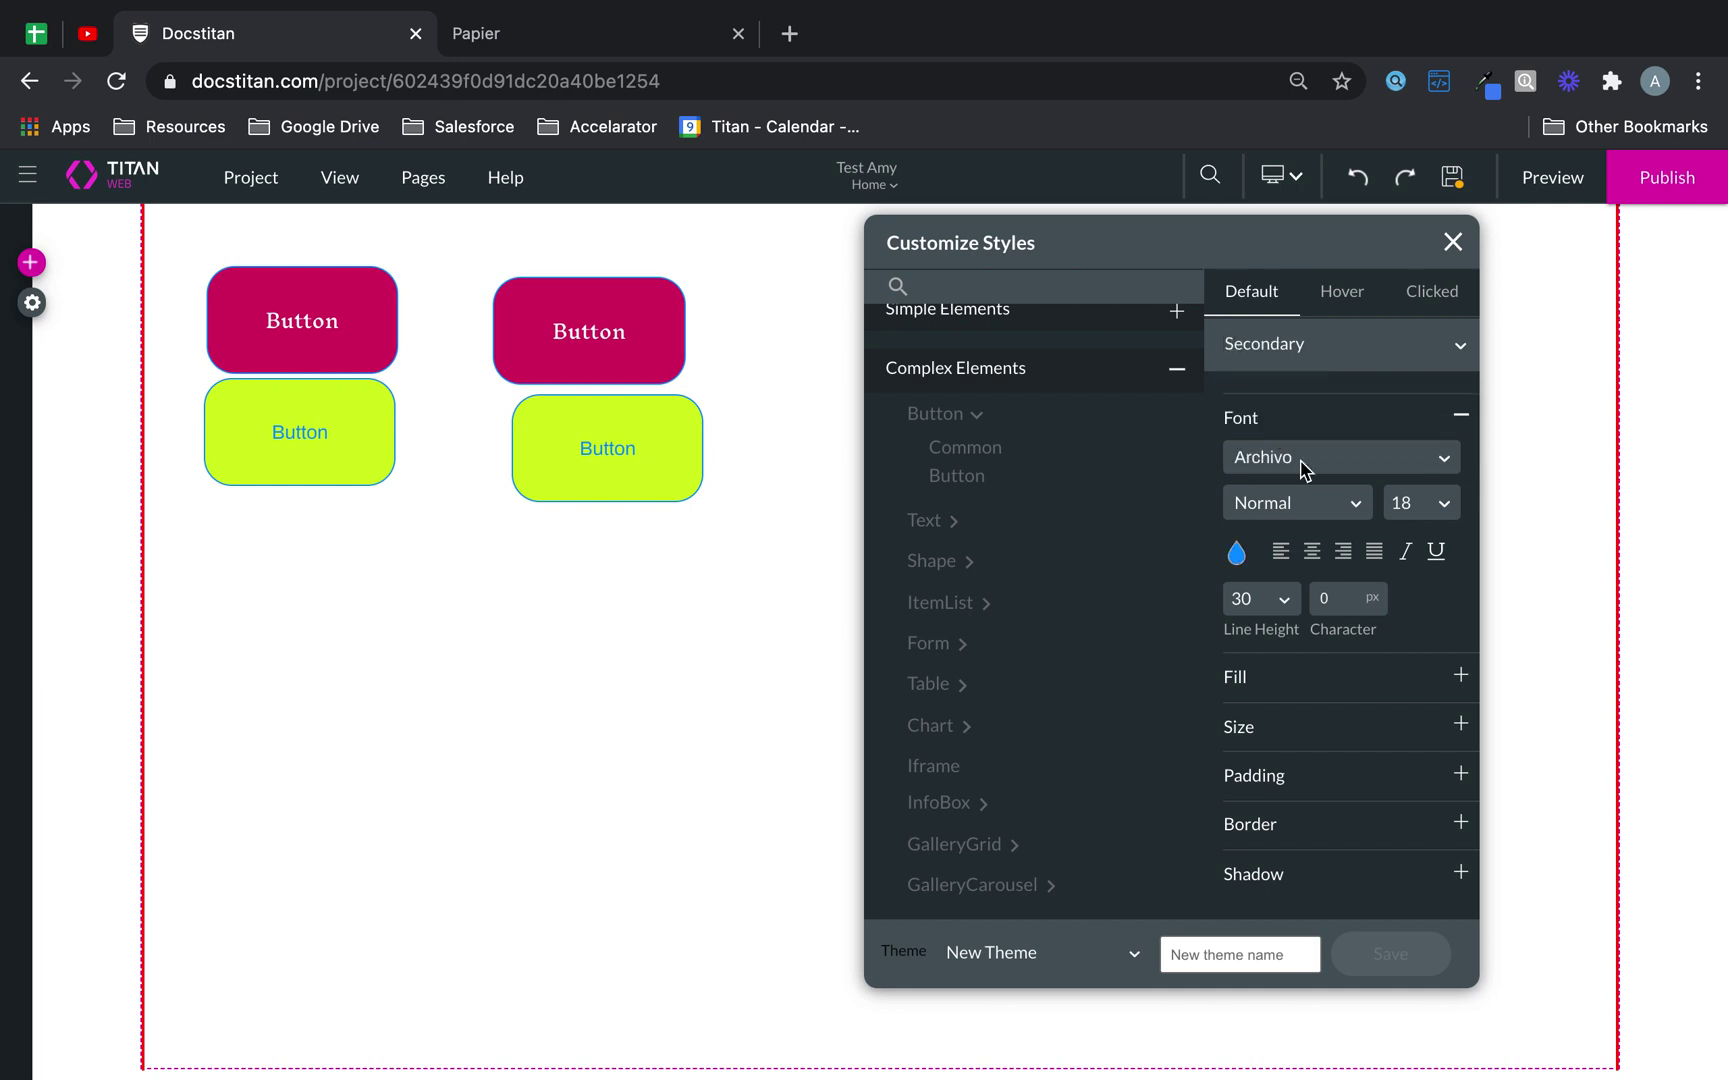
left_click(1303, 503)
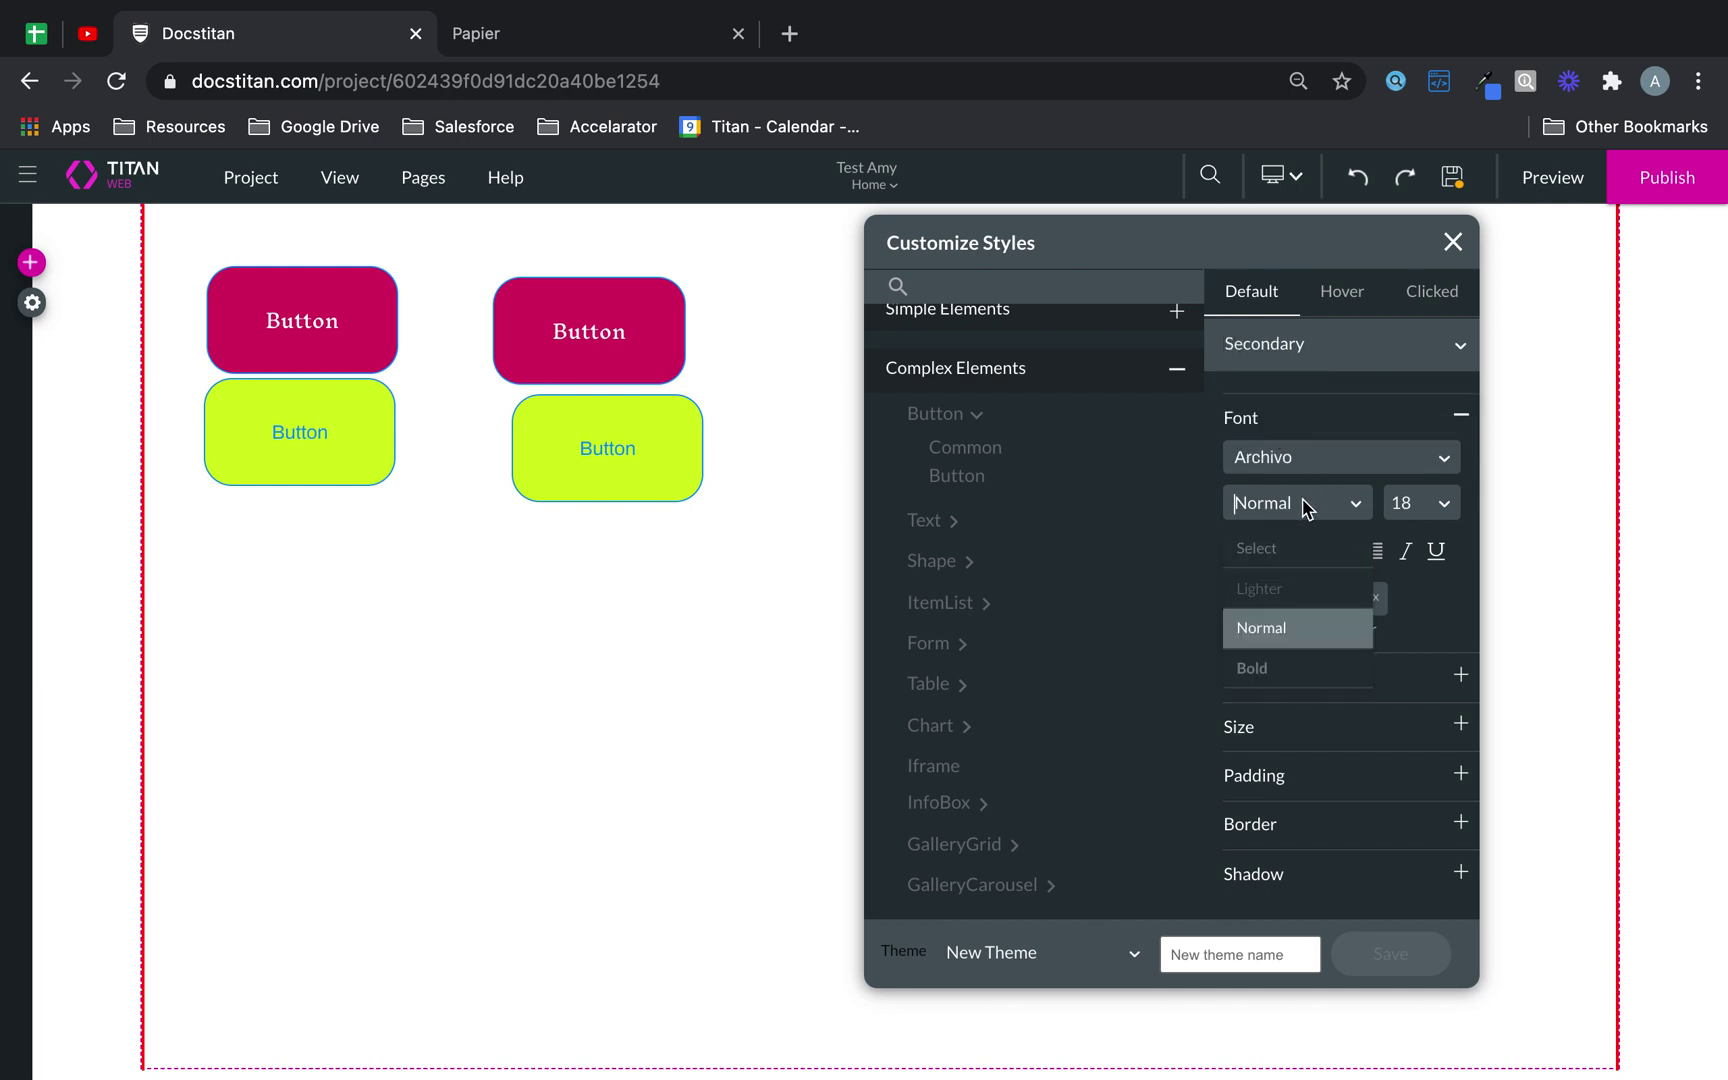
left_click(1346, 462)
left_click(1333, 622)
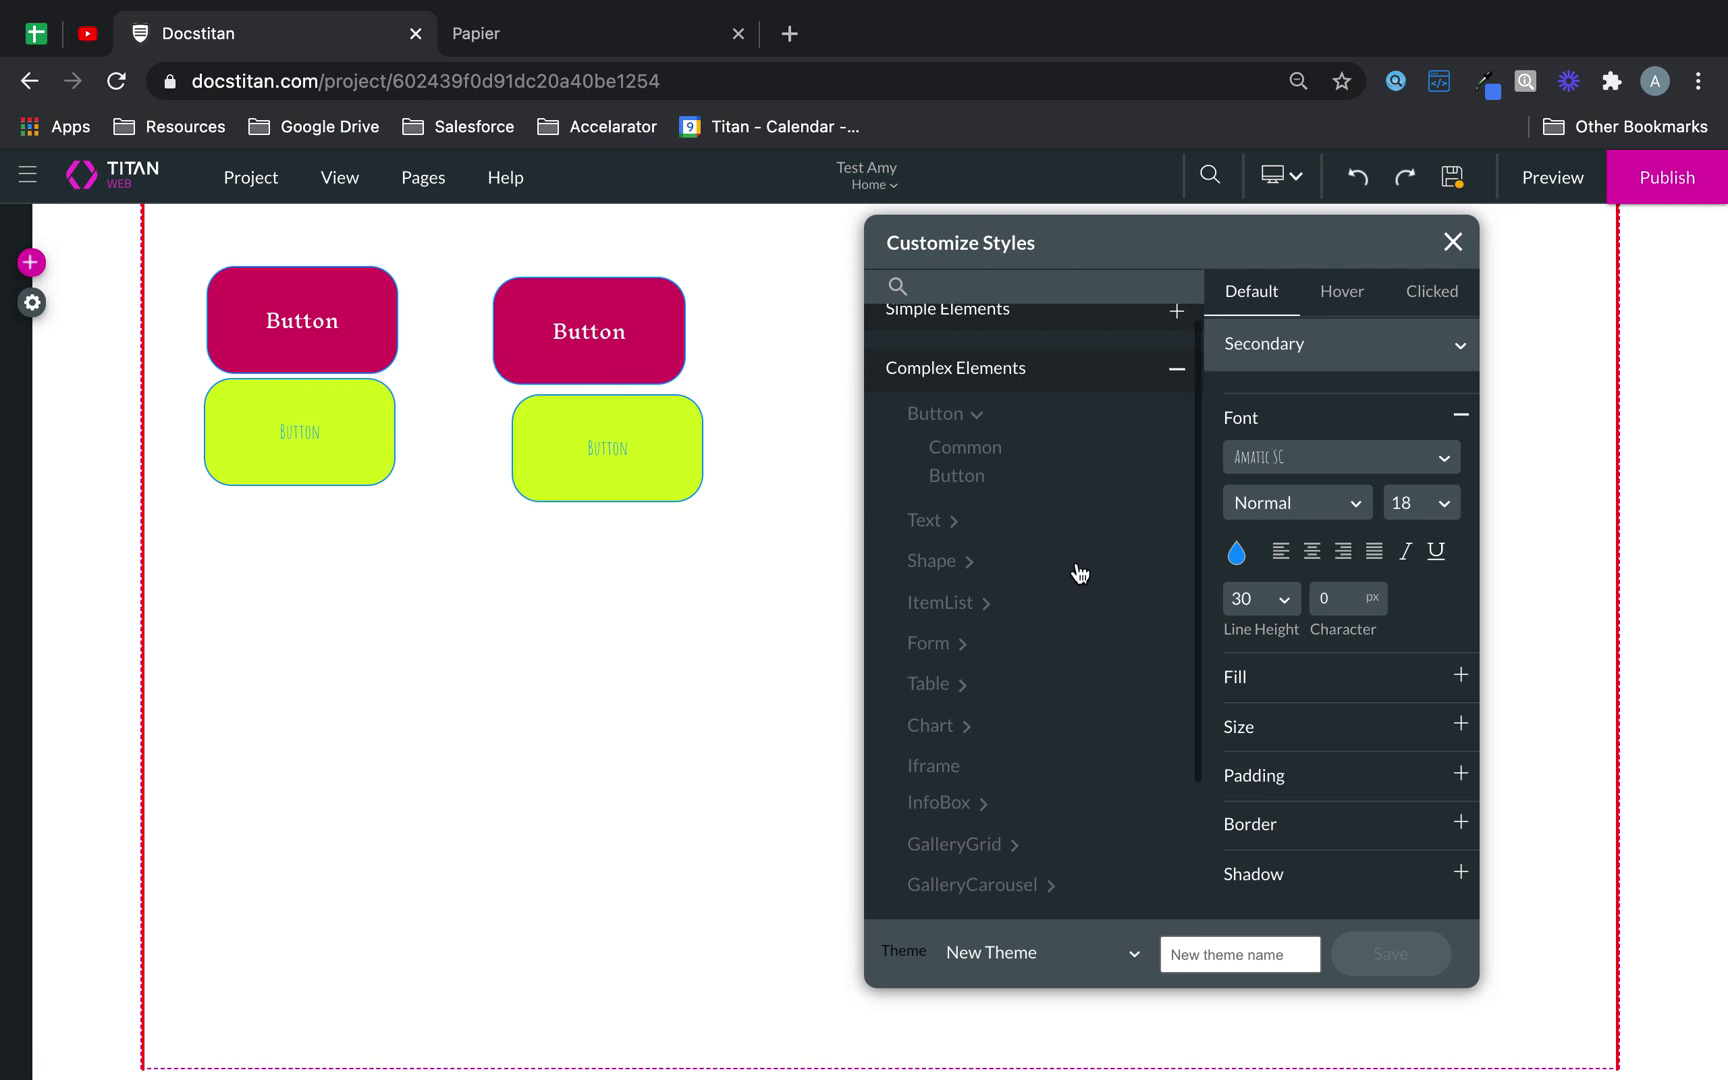
- Delete all four pink and lime buttons from the page
left_click(952, 520)
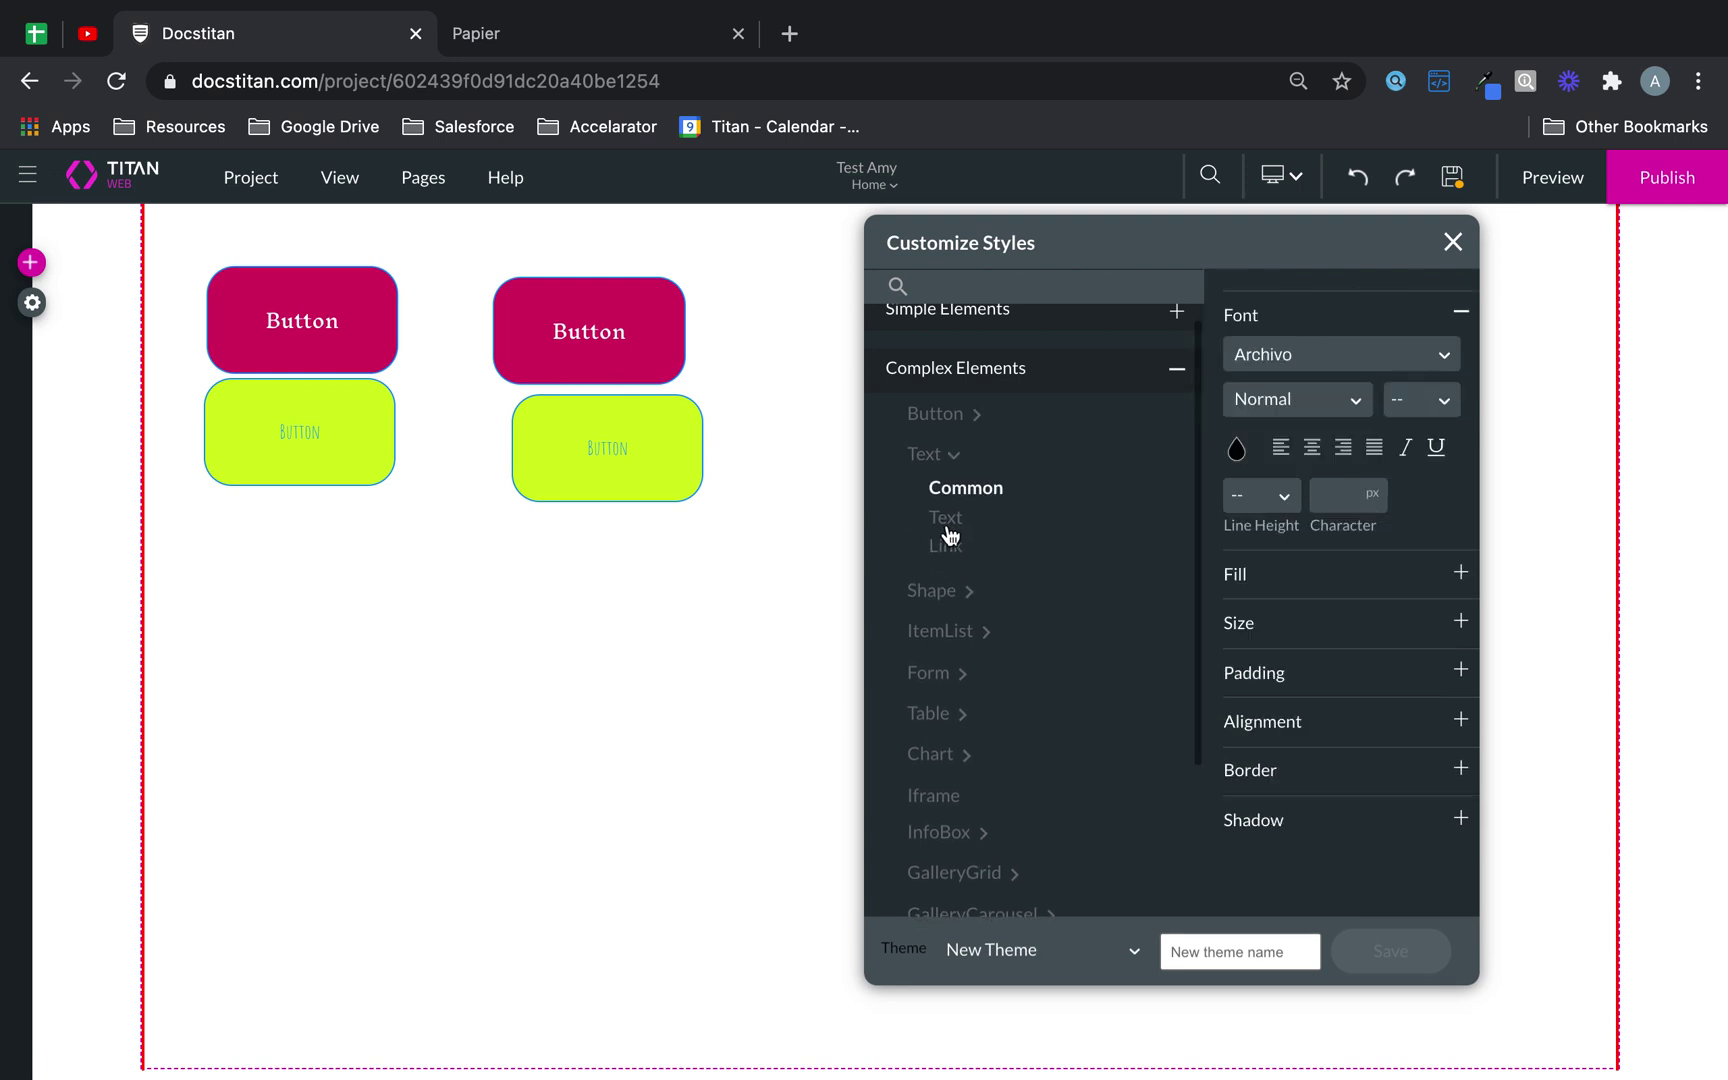
left_click(536, 340)
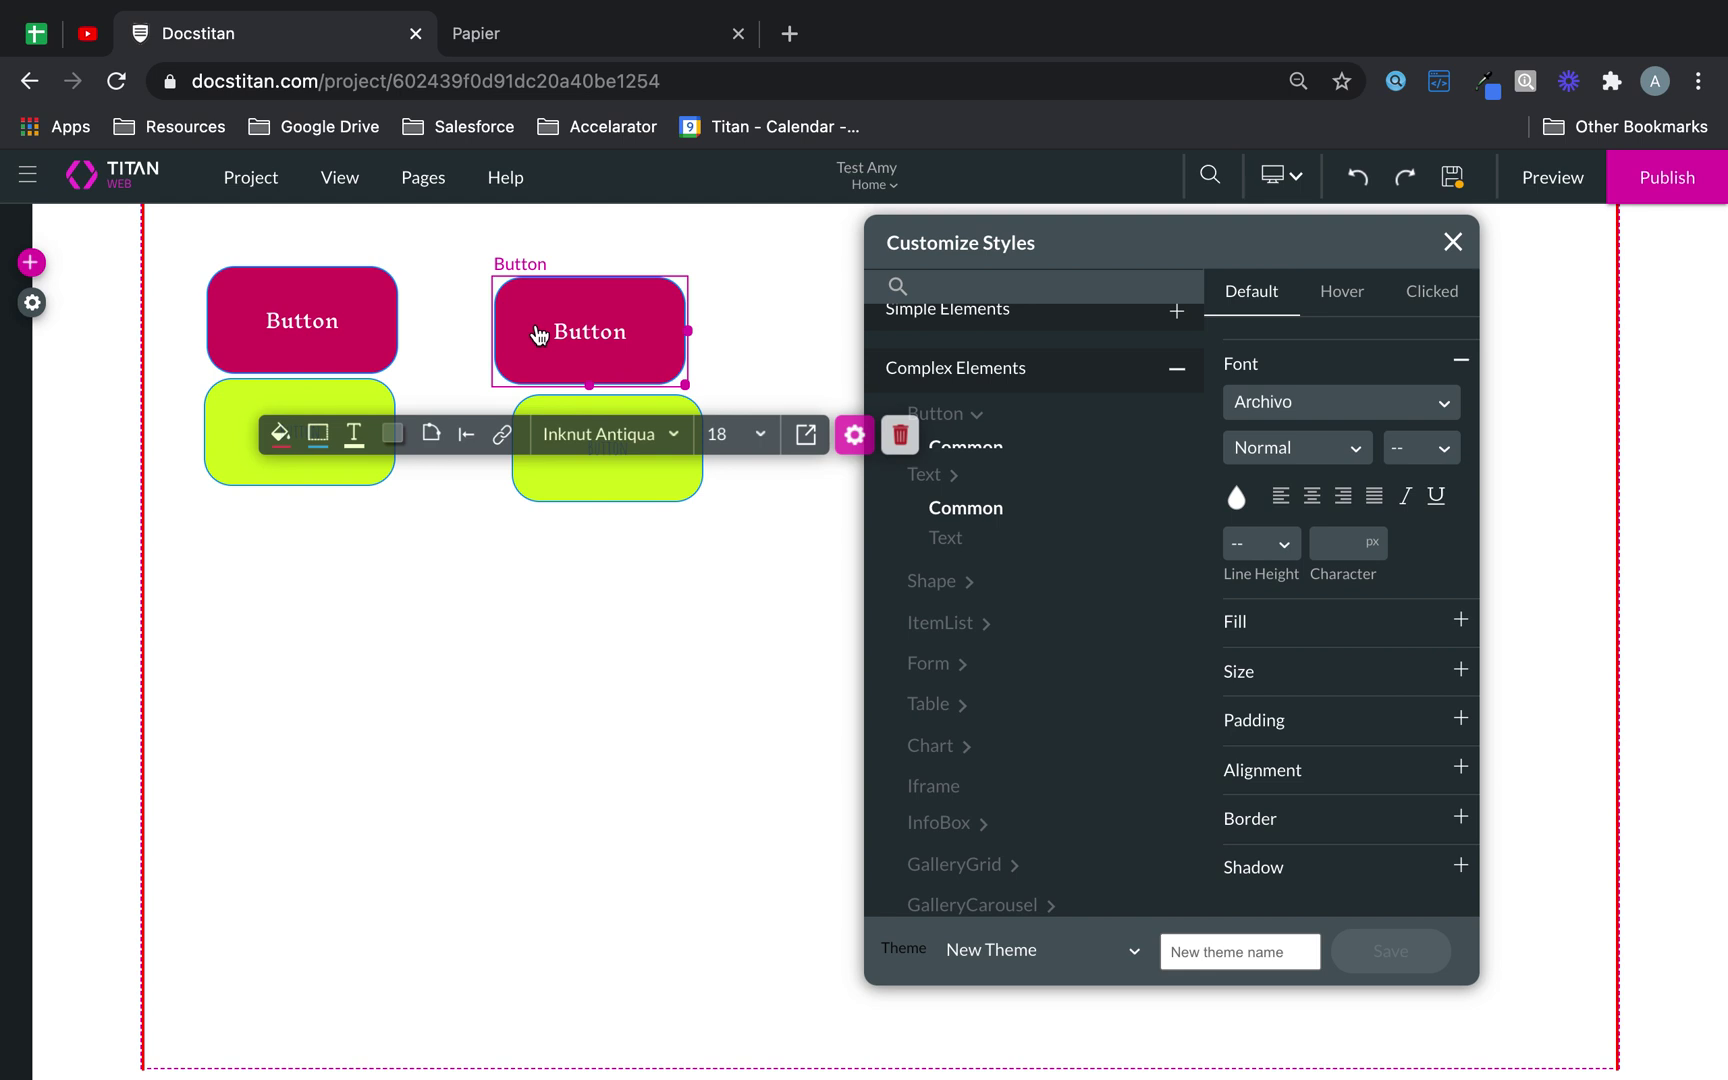
left_click(412, 338)
left_click(347, 340)
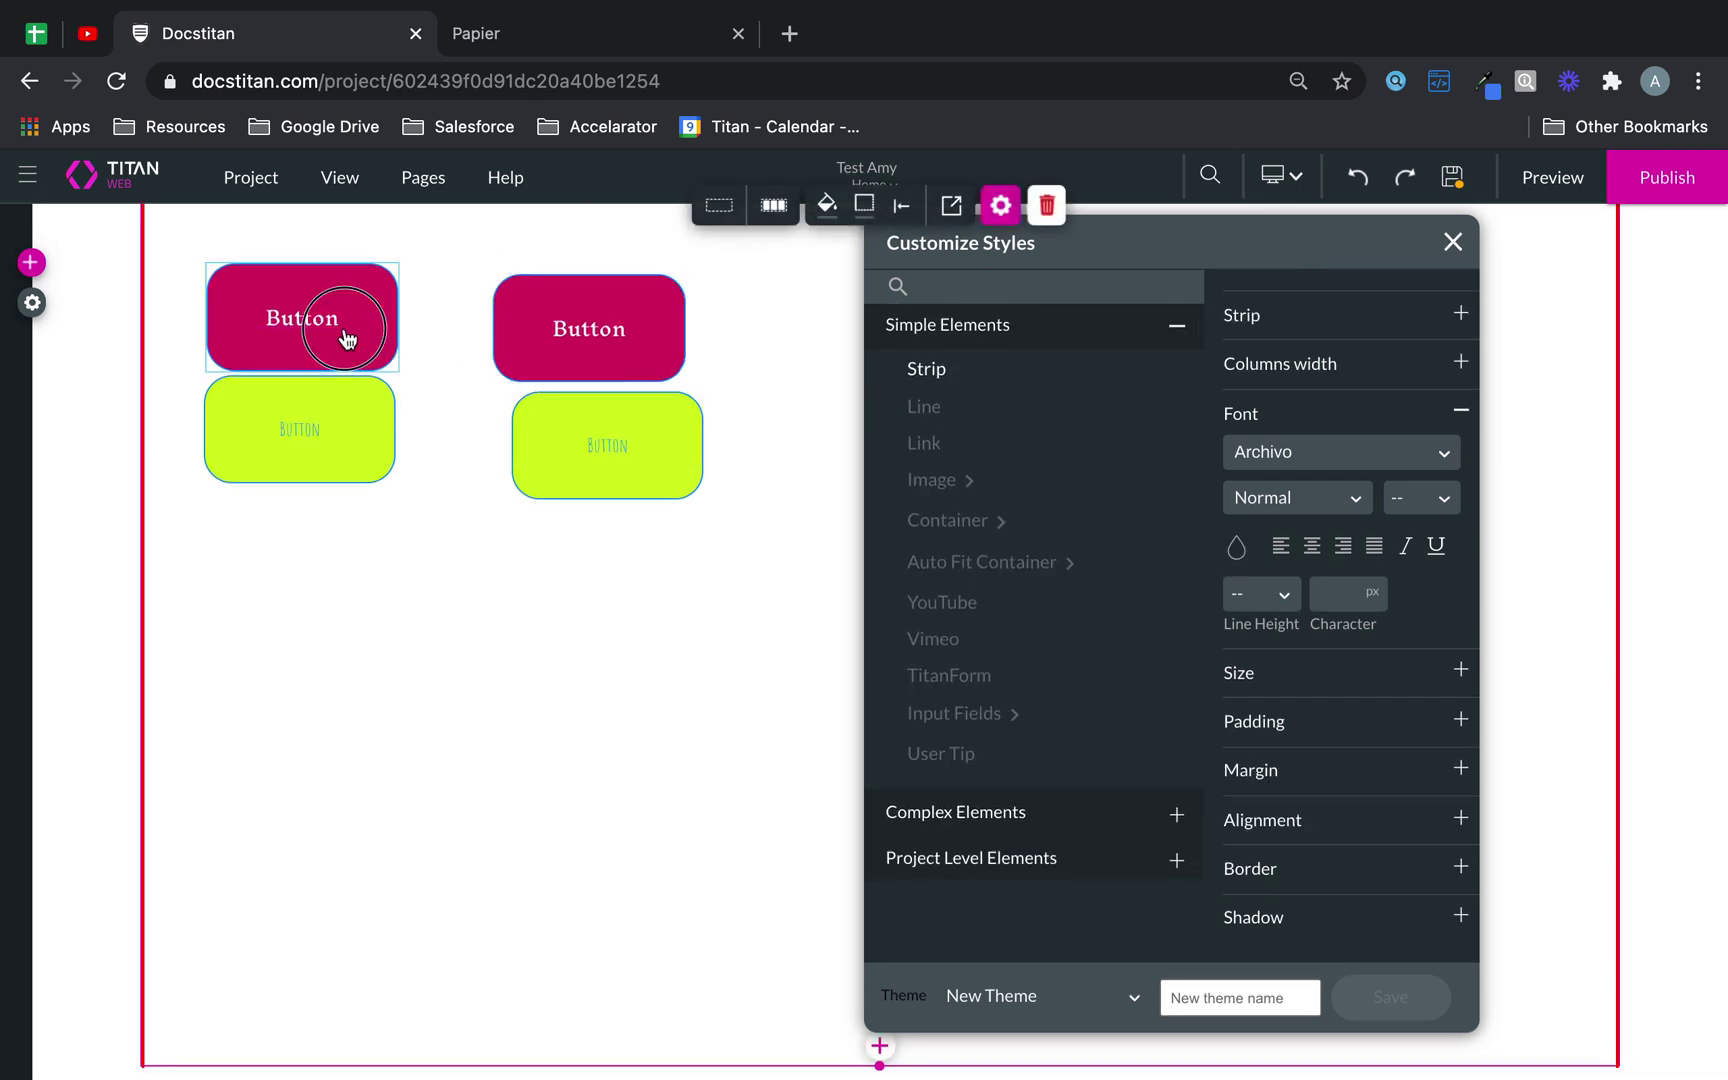
left_click(771, 455)
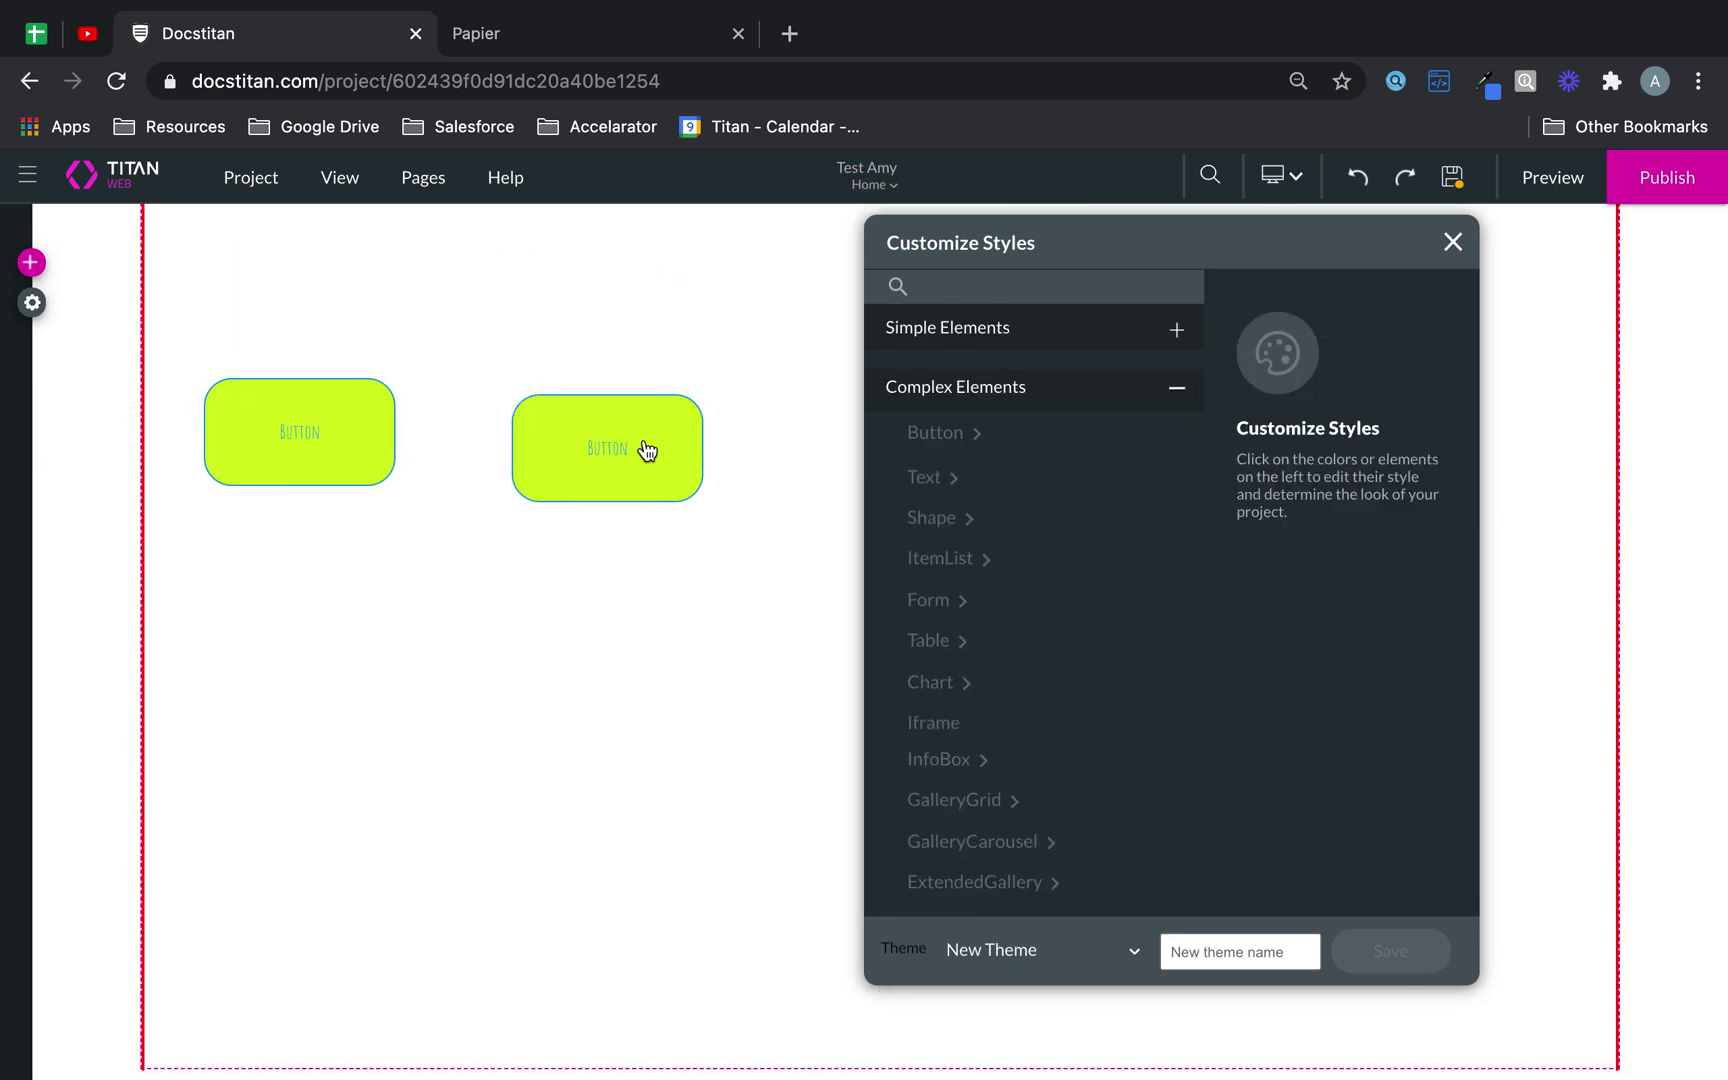
left_click(563, 449)
left_click(316, 444)
left_click(776, 555)
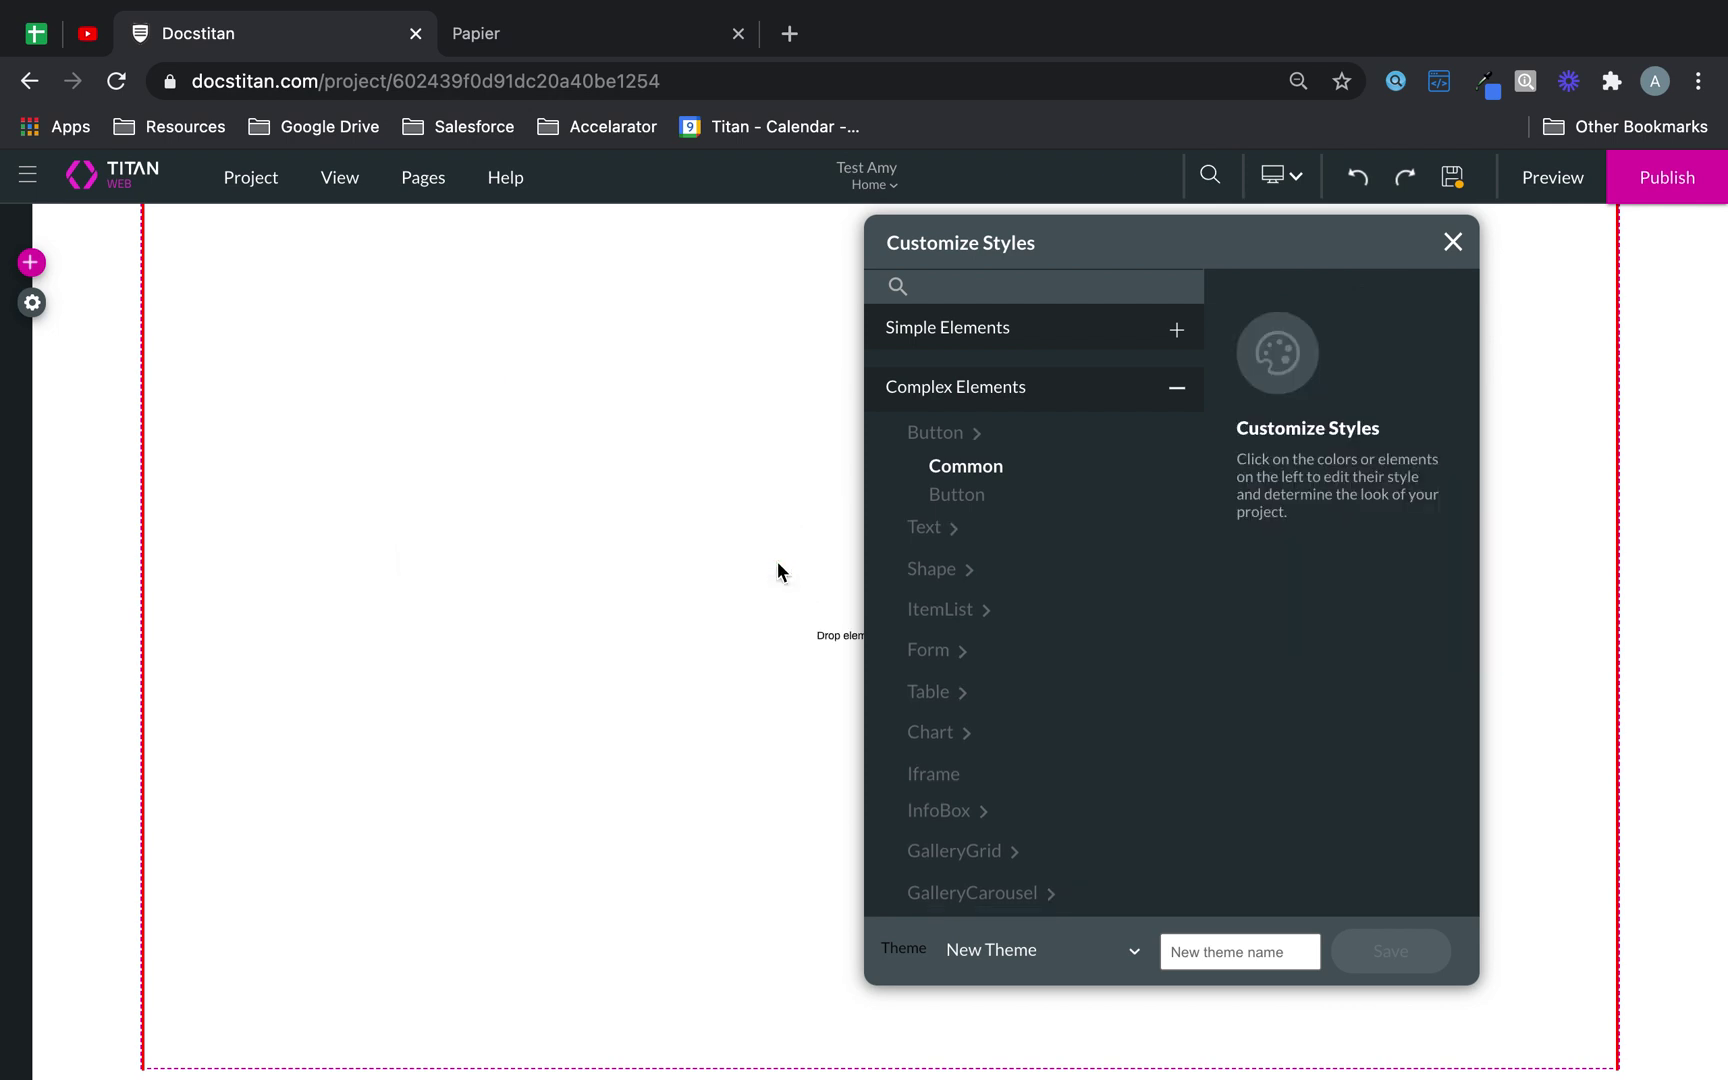
- Add a Title text element near the top of the empty page
left_click(38, 270)
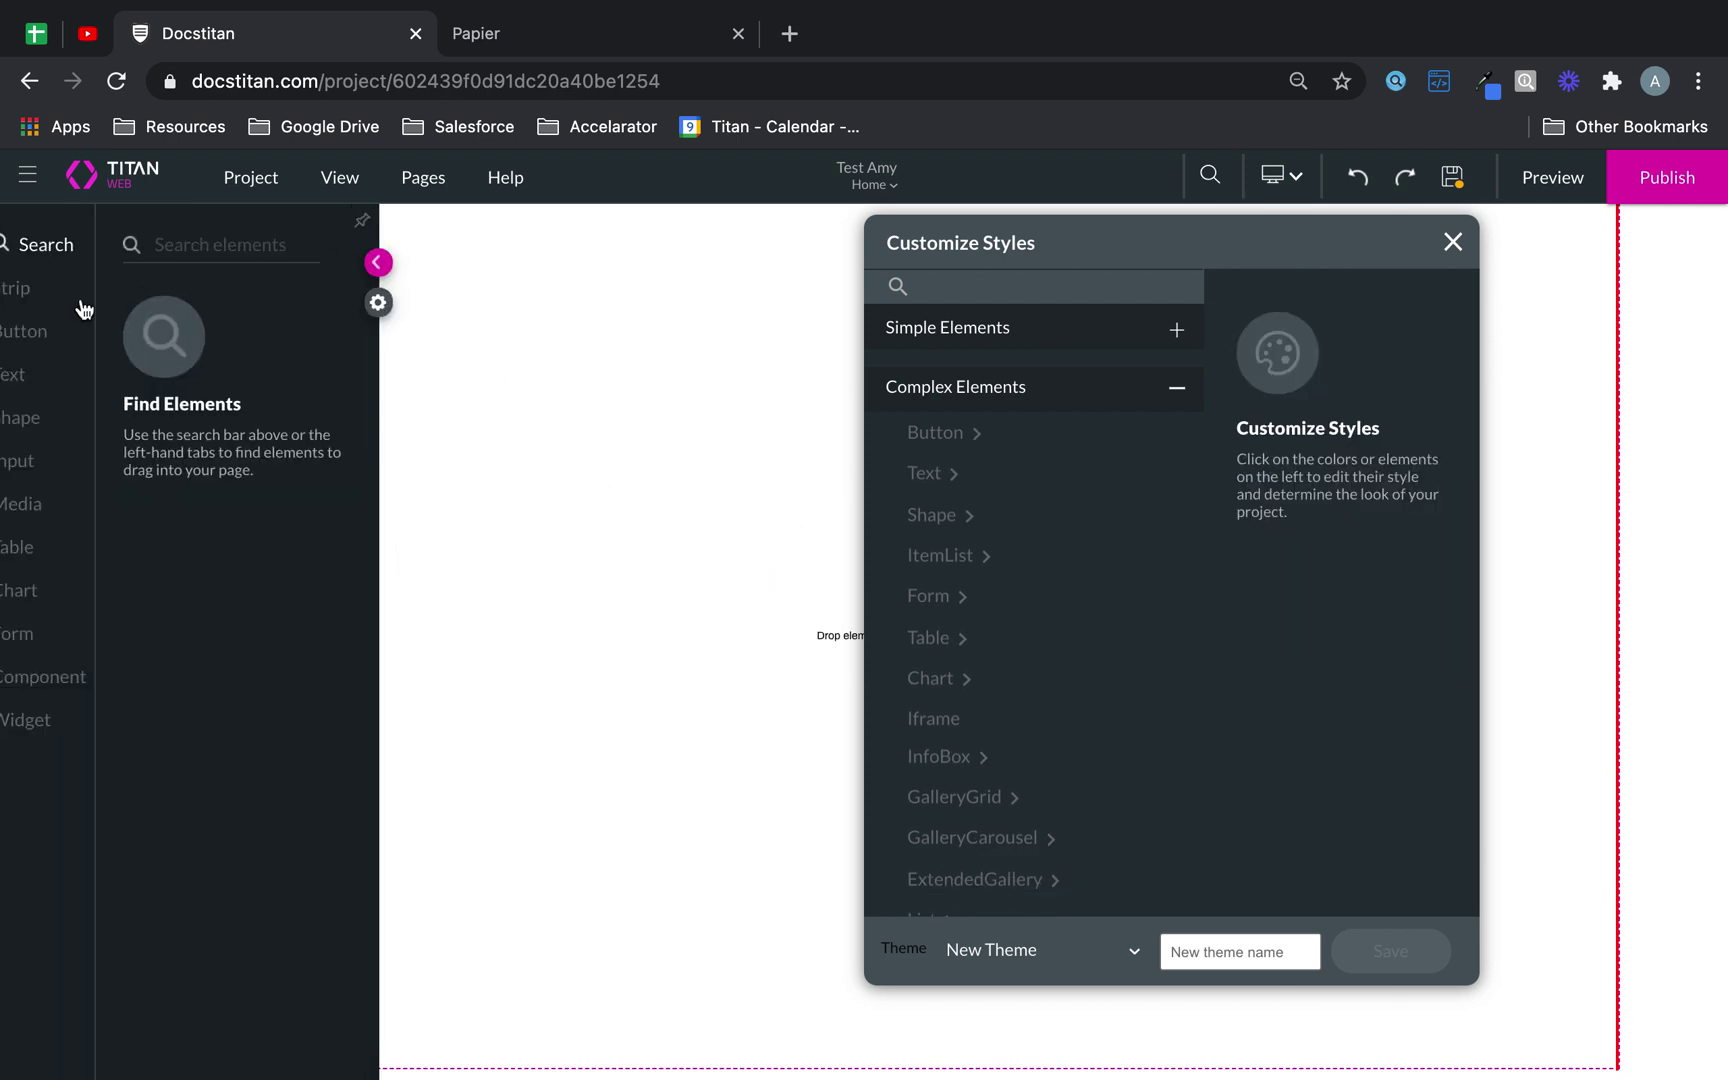
left_click(40, 380)
left_click_drag(270, 335, 585, 353)
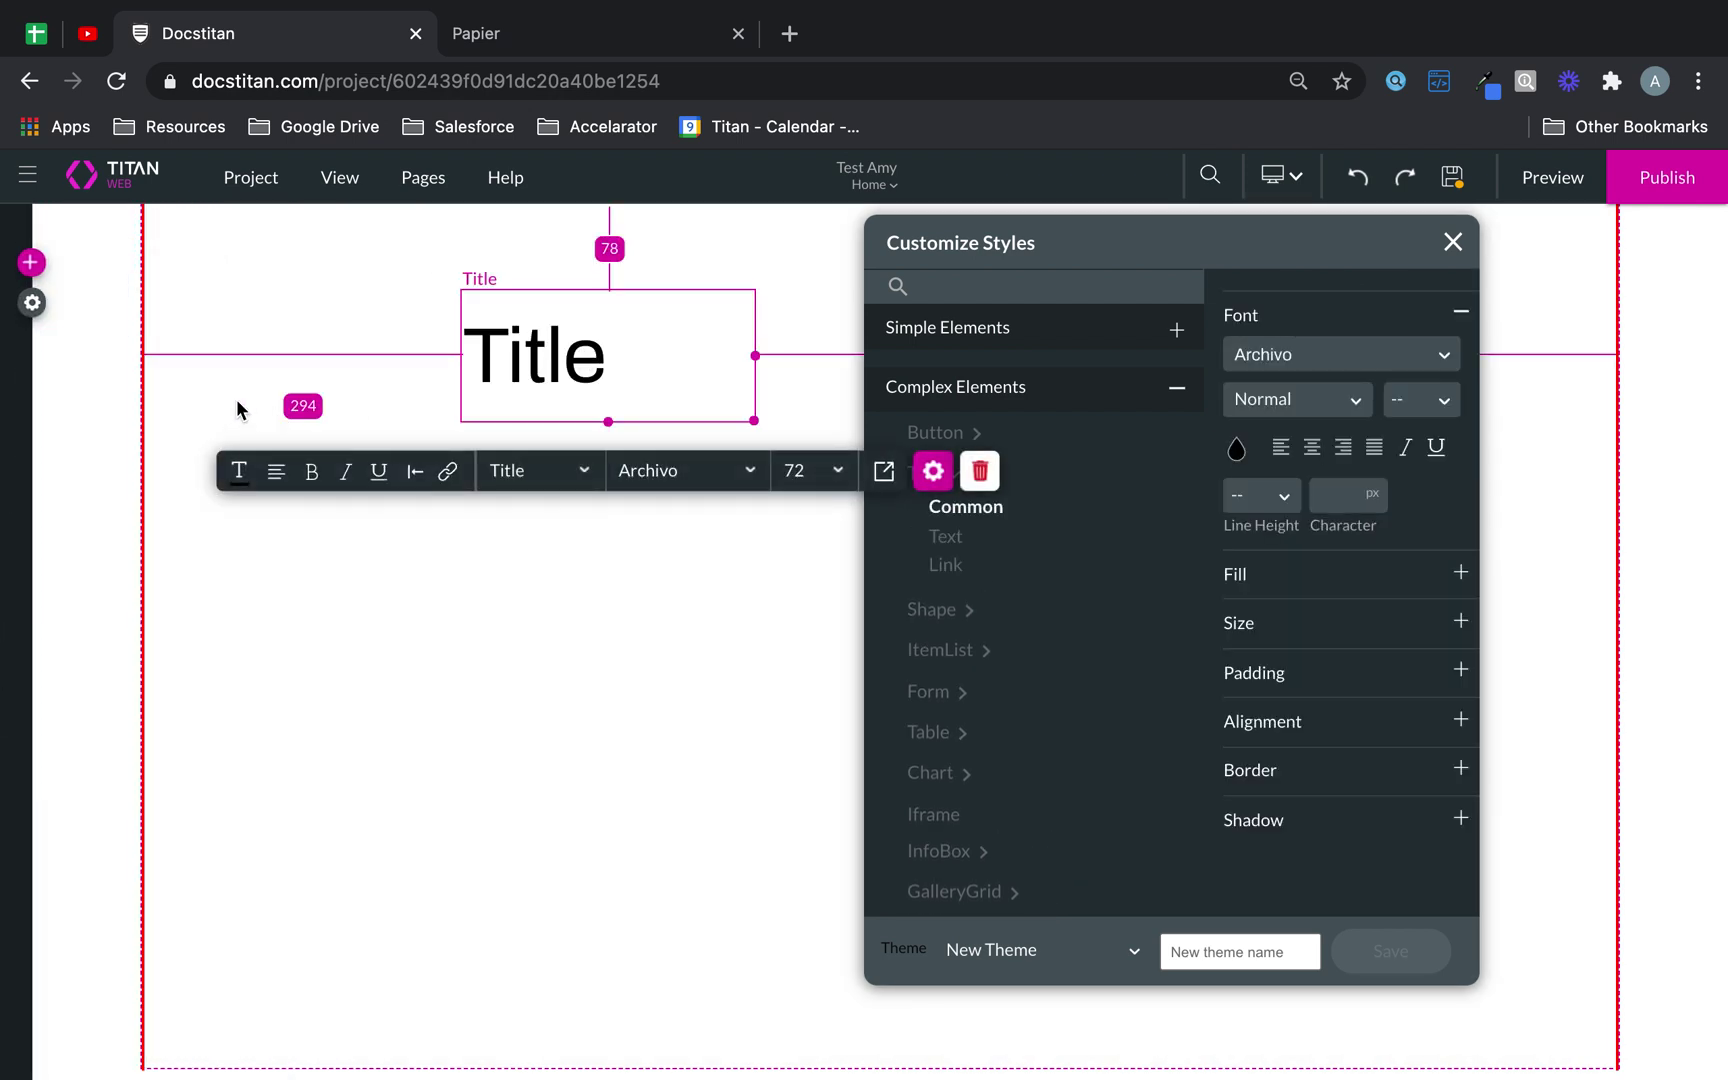
left_click(30, 244)
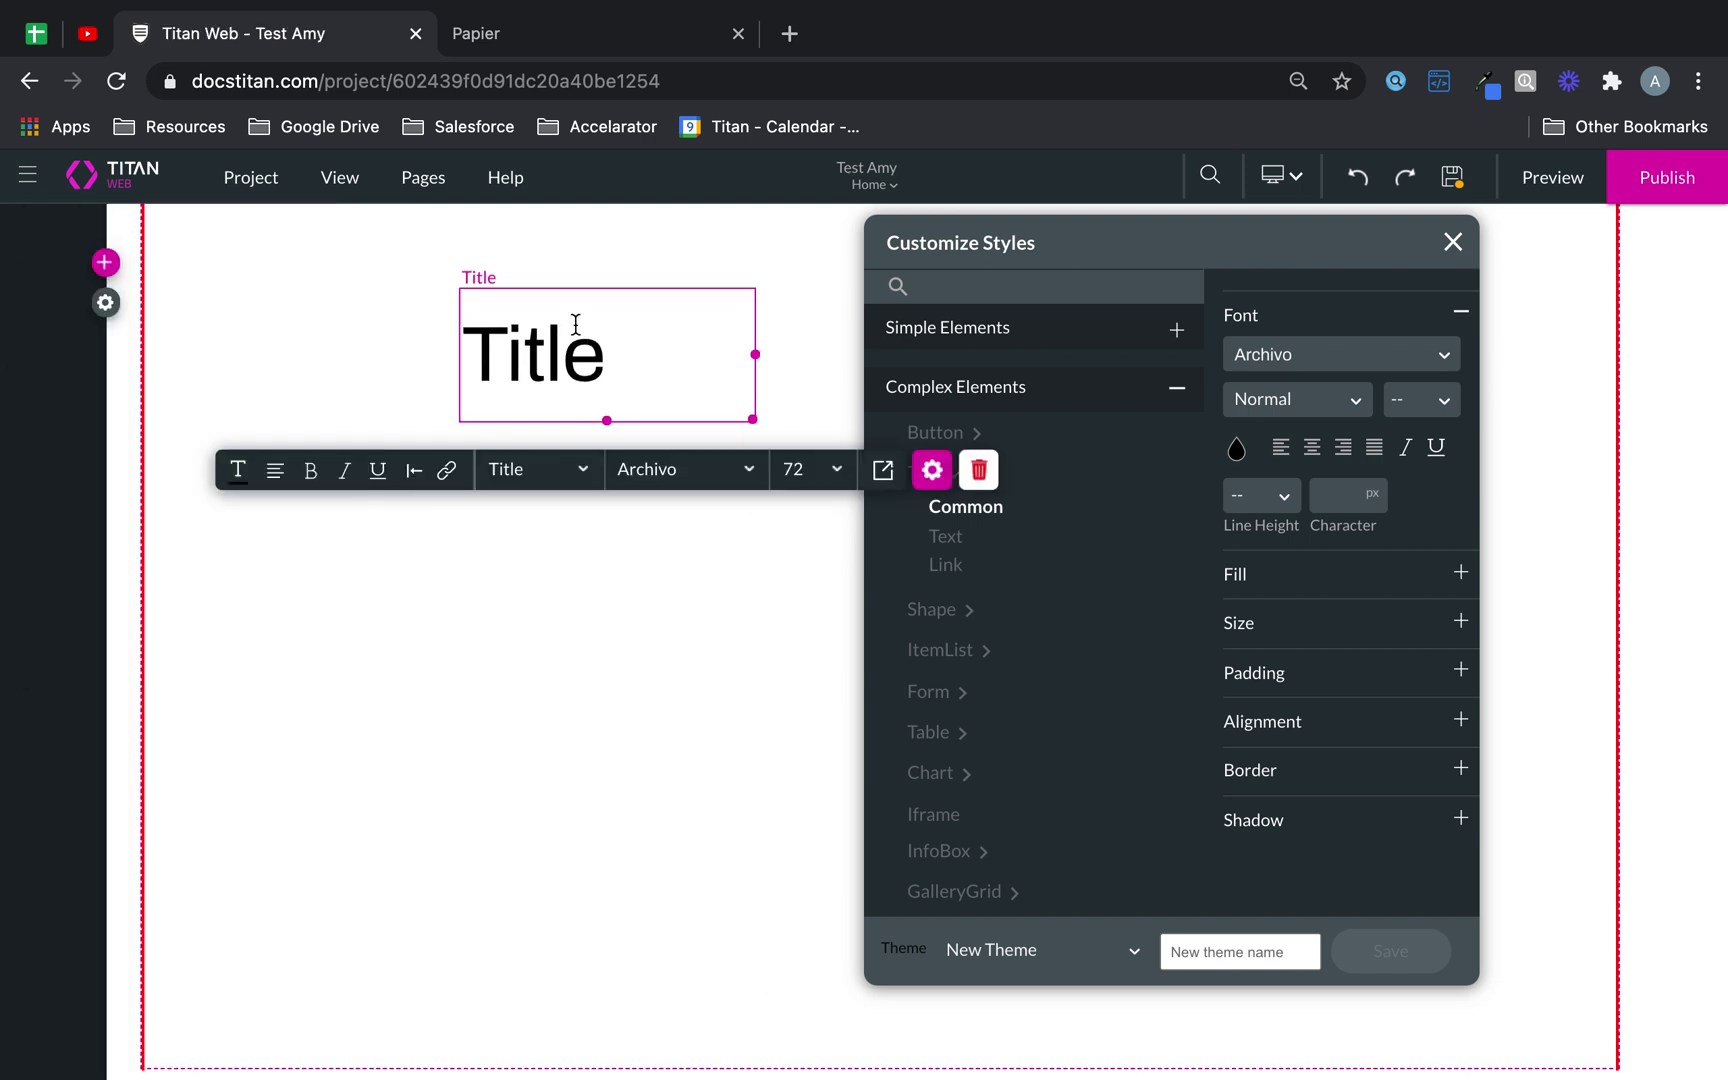
- Set the font colour of the Common text style to the recent pink #D61664
left_click(1237, 448)
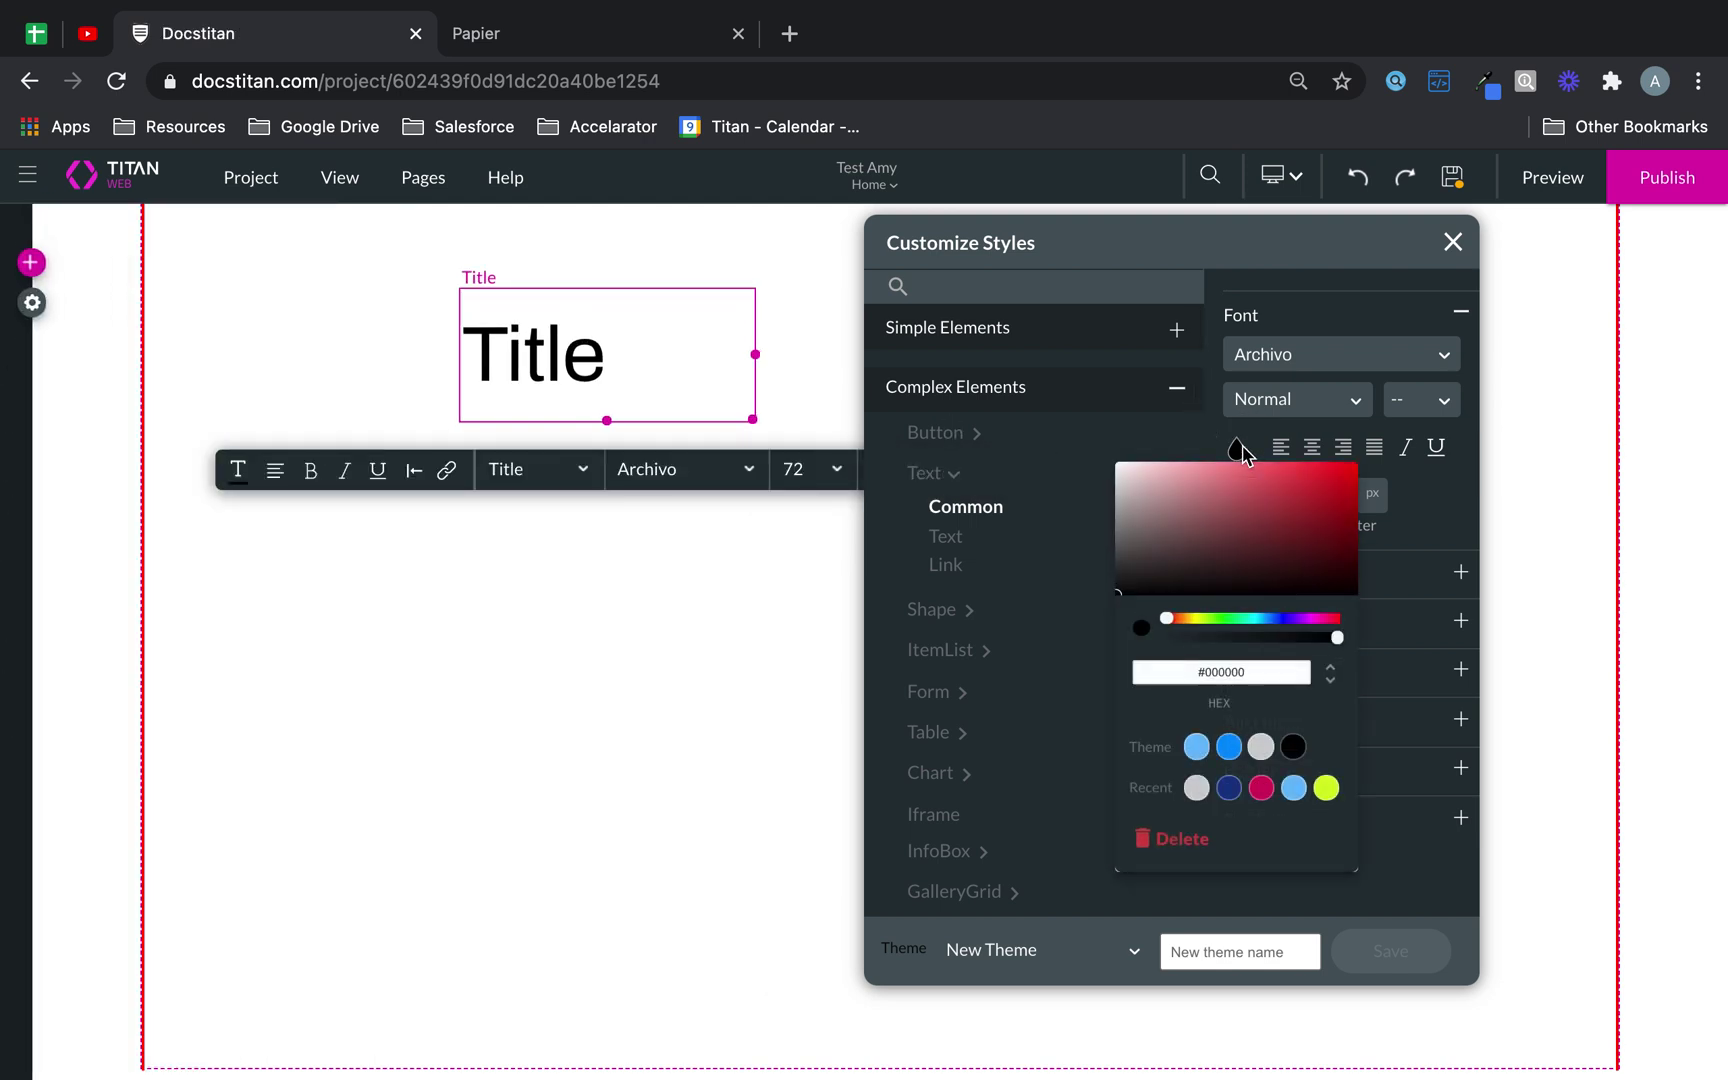
left_click(1264, 790)
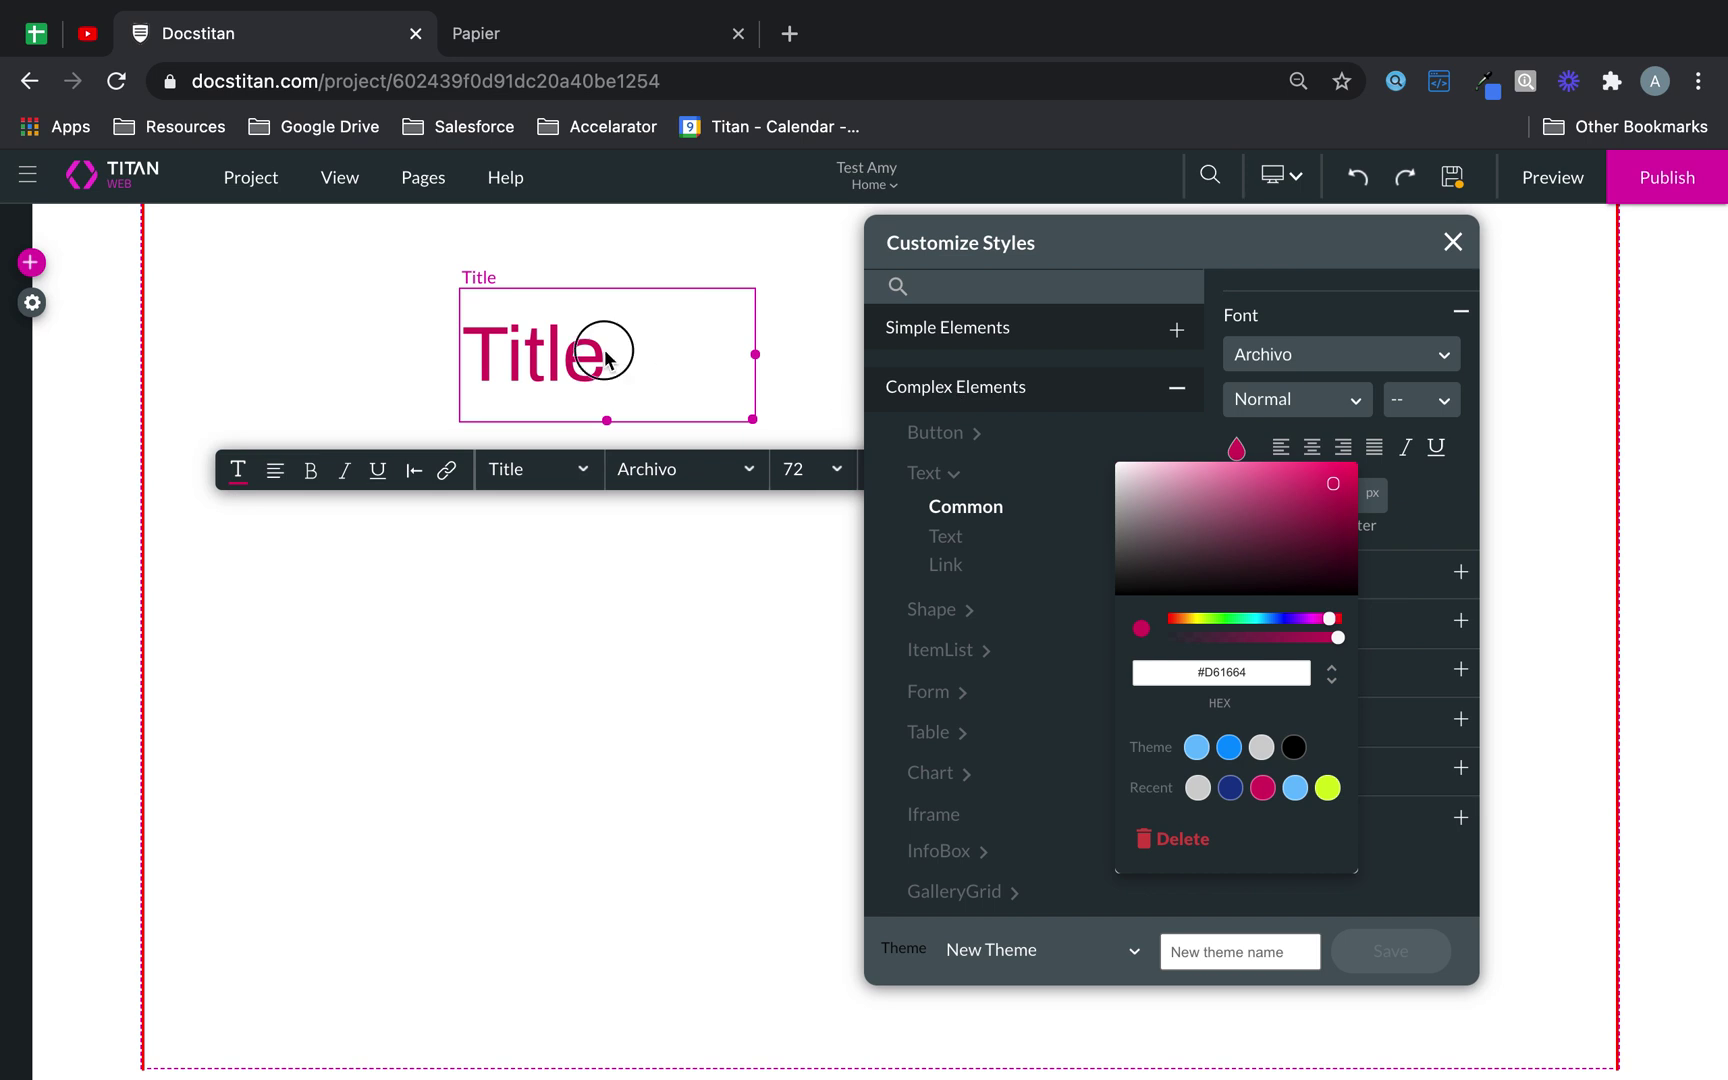
left_click(467, 328)
- Add a second Title text element below the first one
left_click(15, 265)
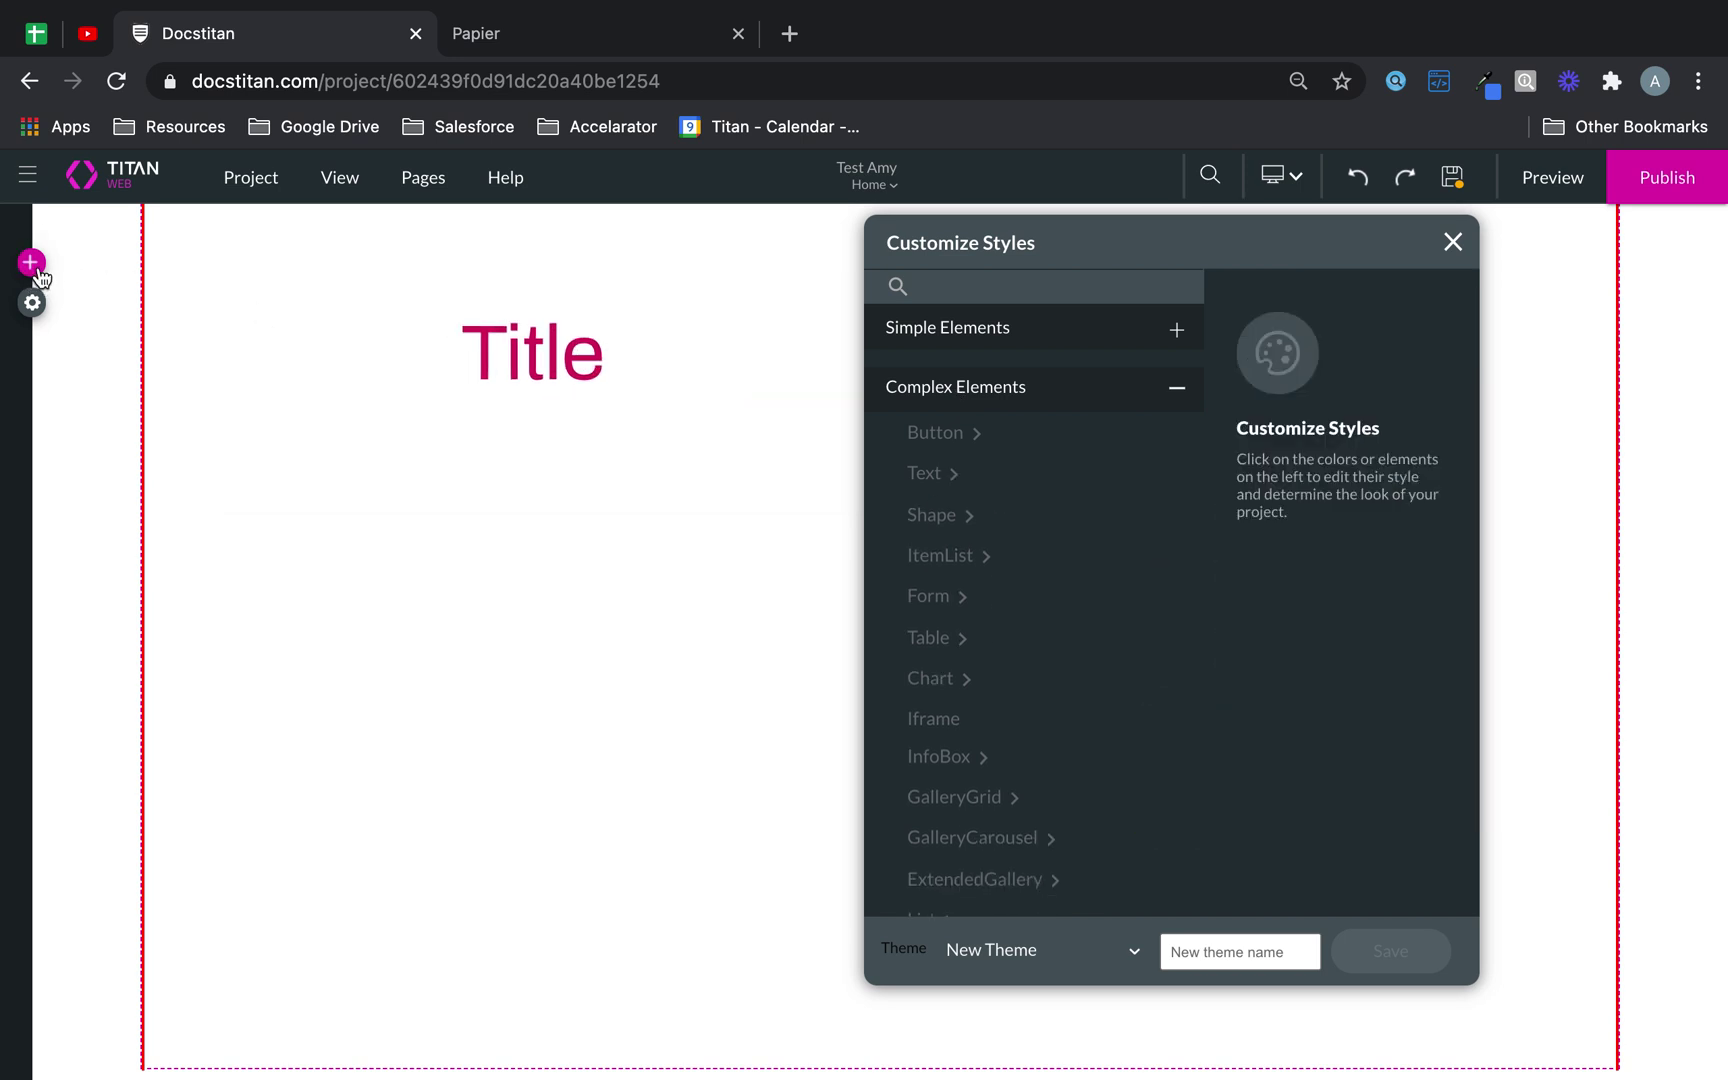
left_click(31, 263)
mouse_move(40, 376)
left_click_drag(193, 355, 572, 496)
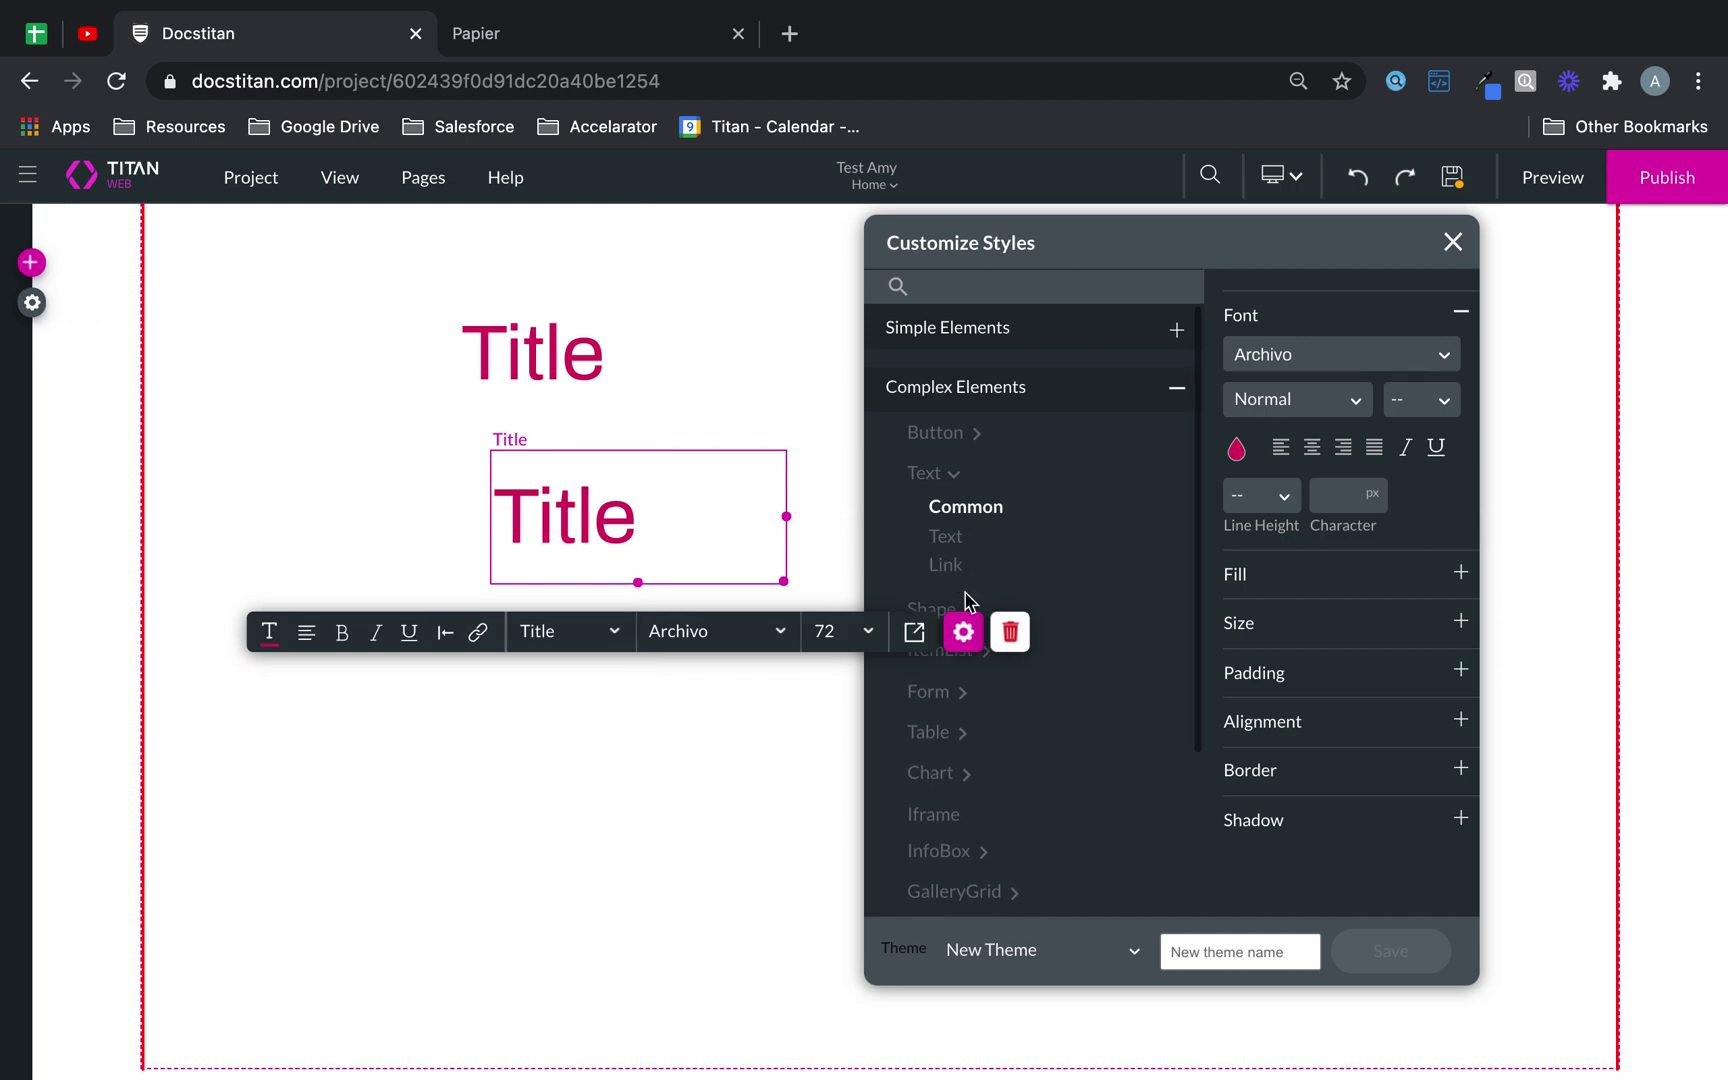
- Delete both Title text elements from the page
left_click(1010, 631)
left_click(575, 340)
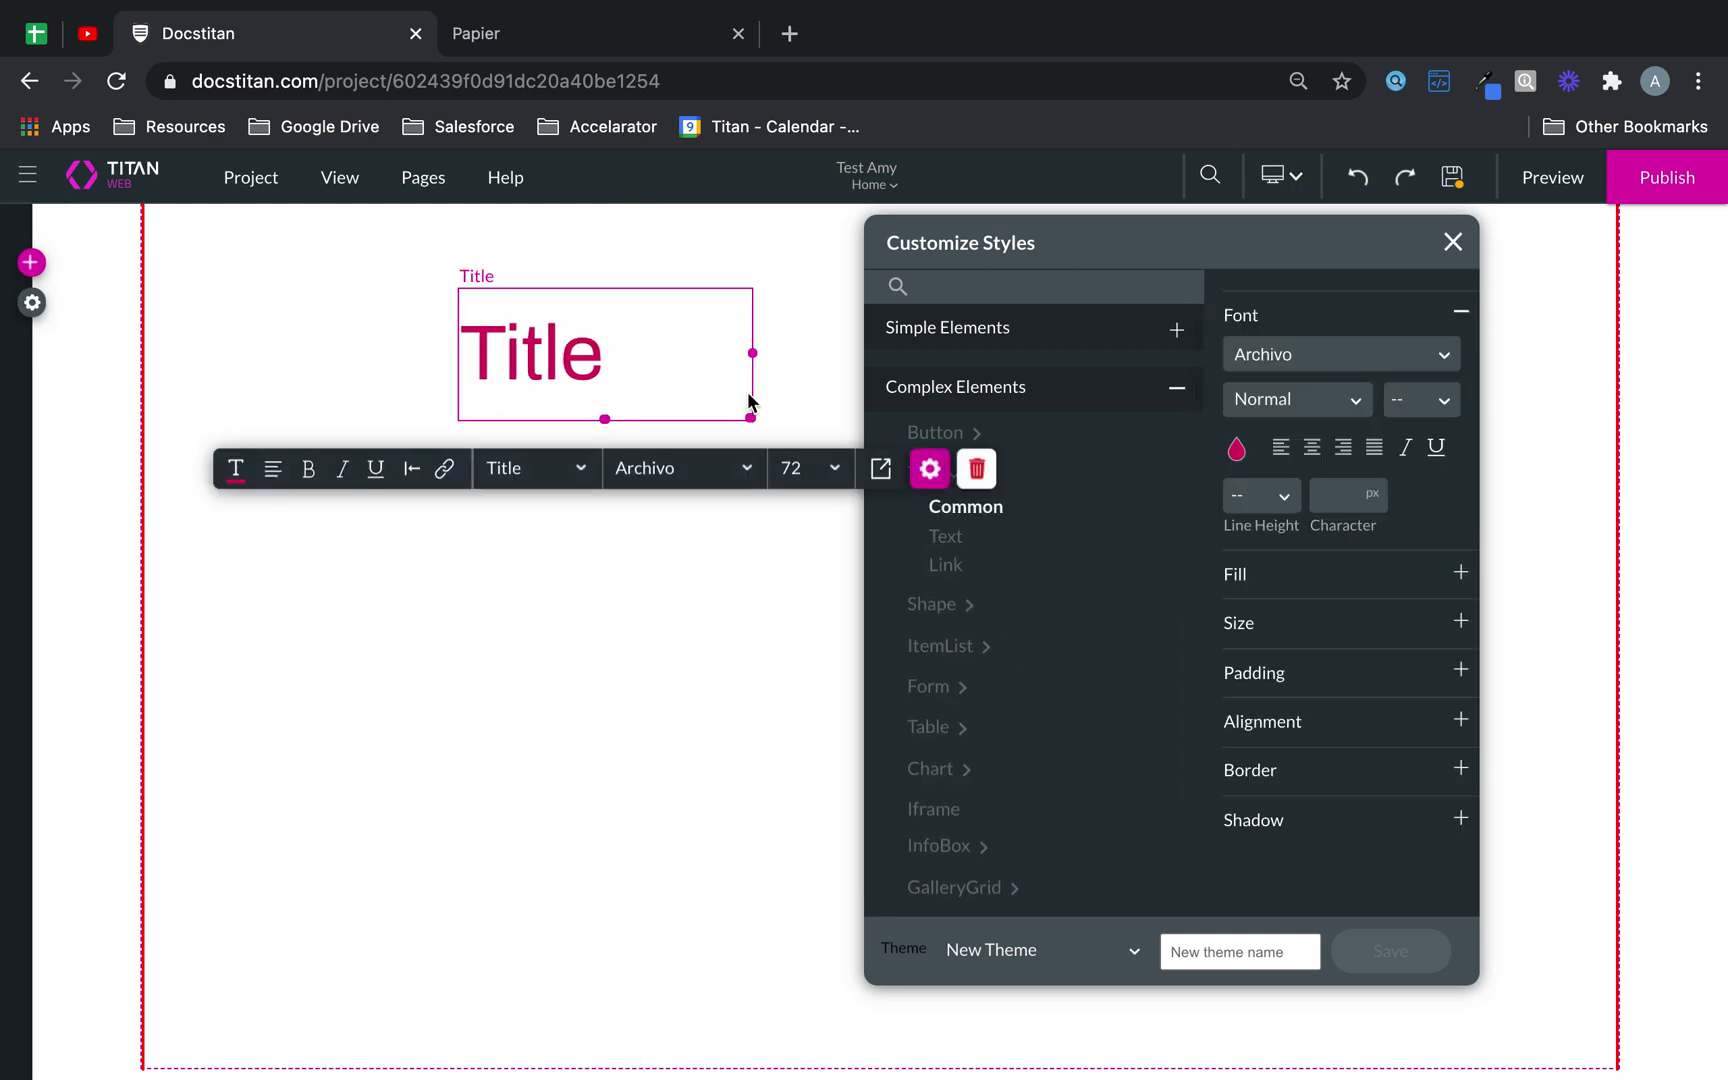
left_click(972, 469)
- Examine which sub-elements of the Text, Shape and Table complex elements can be styled in the project
left_click(955, 477)
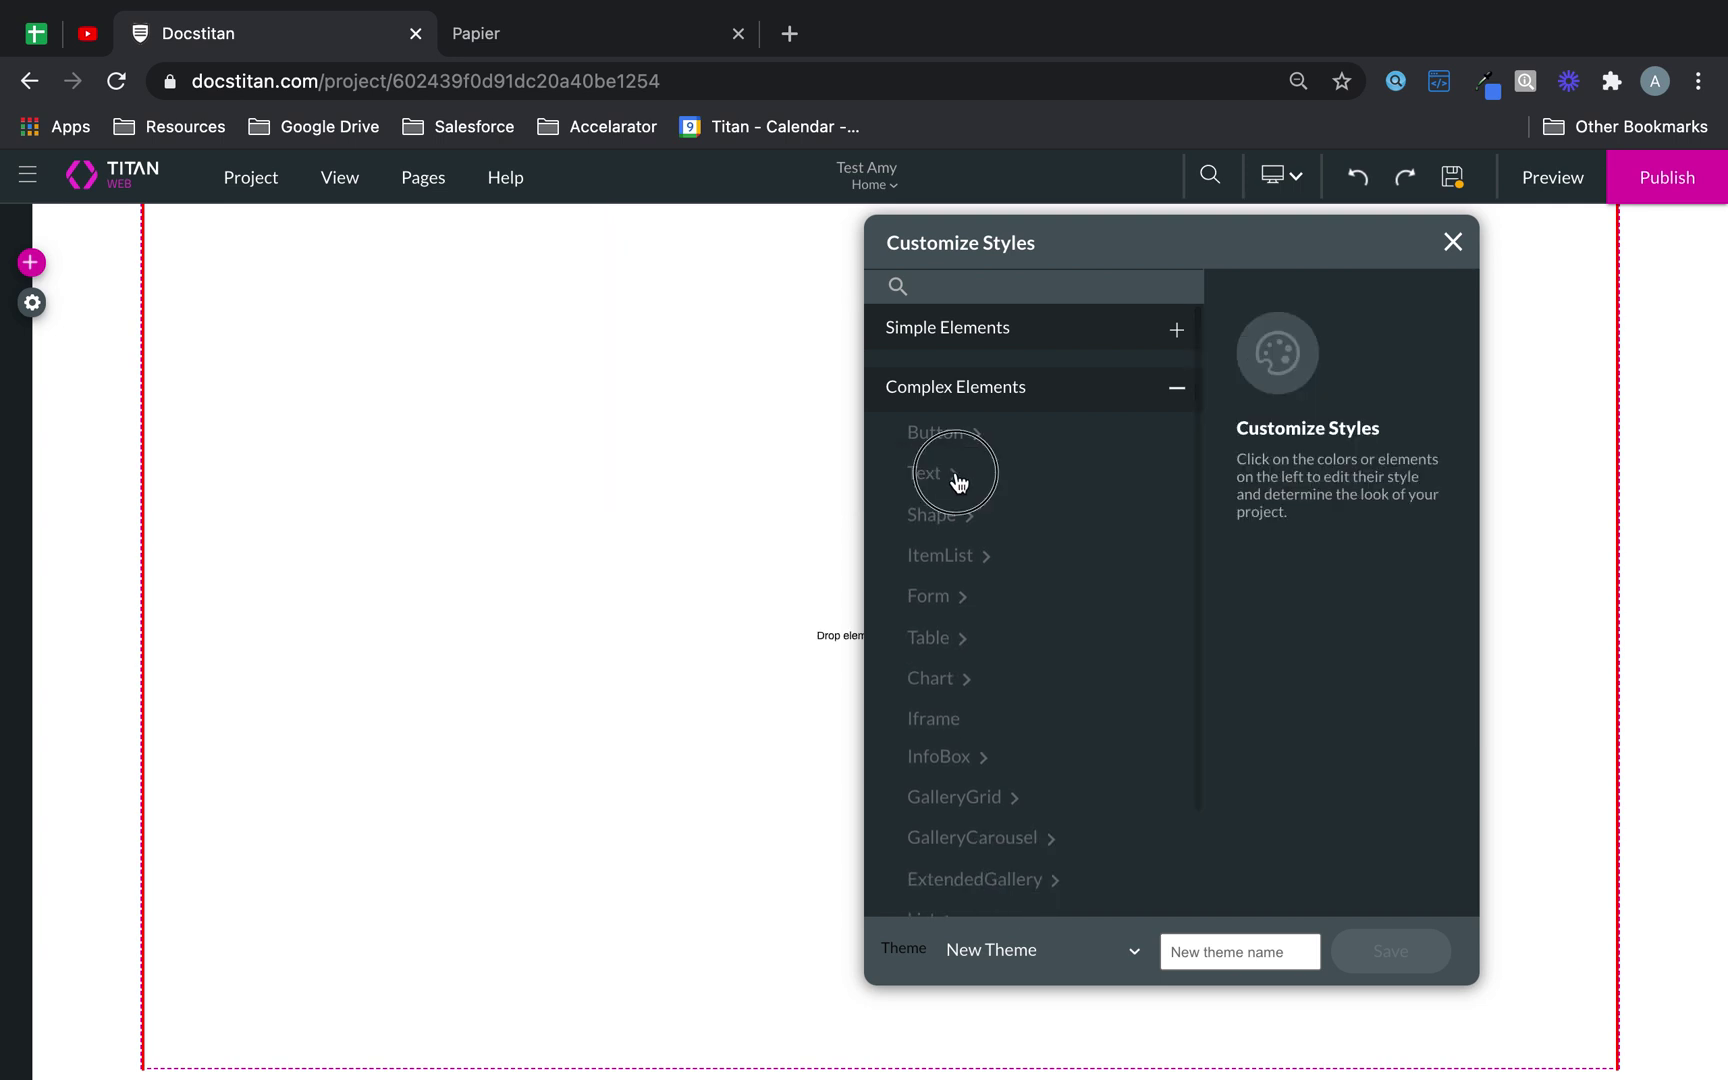
left_click(964, 553)
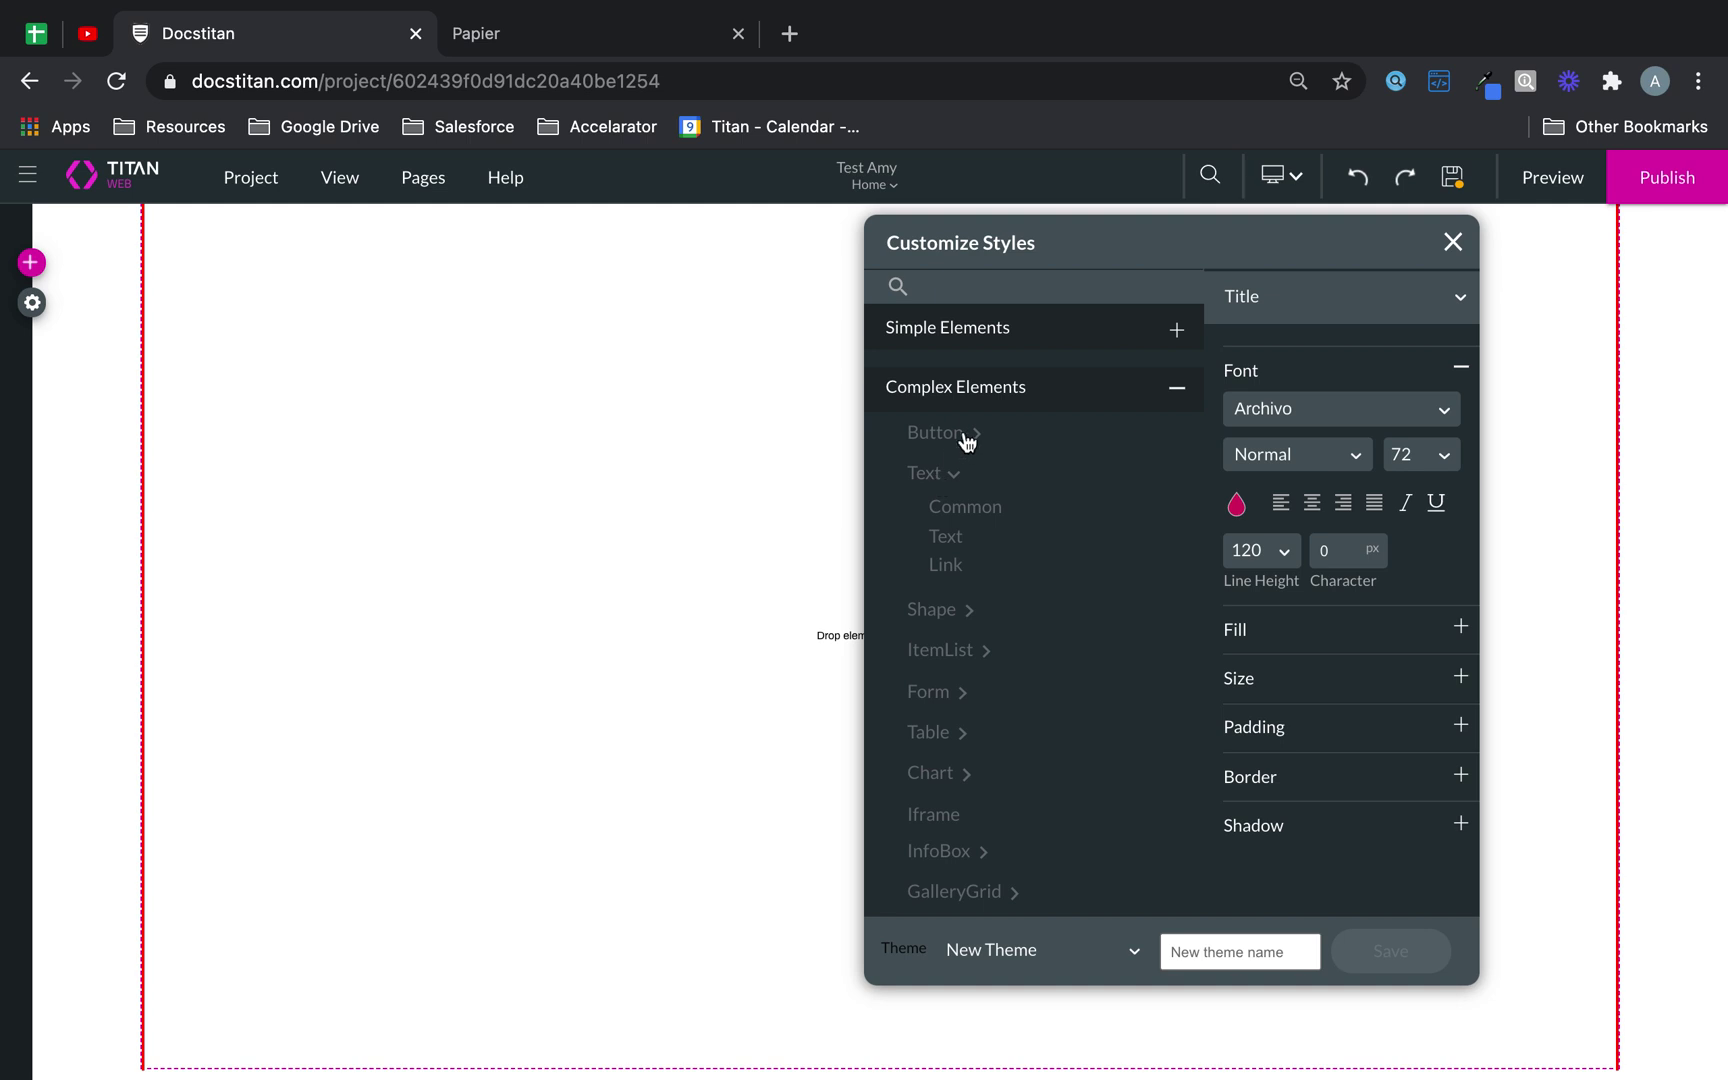
left_click(966, 443)
left_click(957, 552)
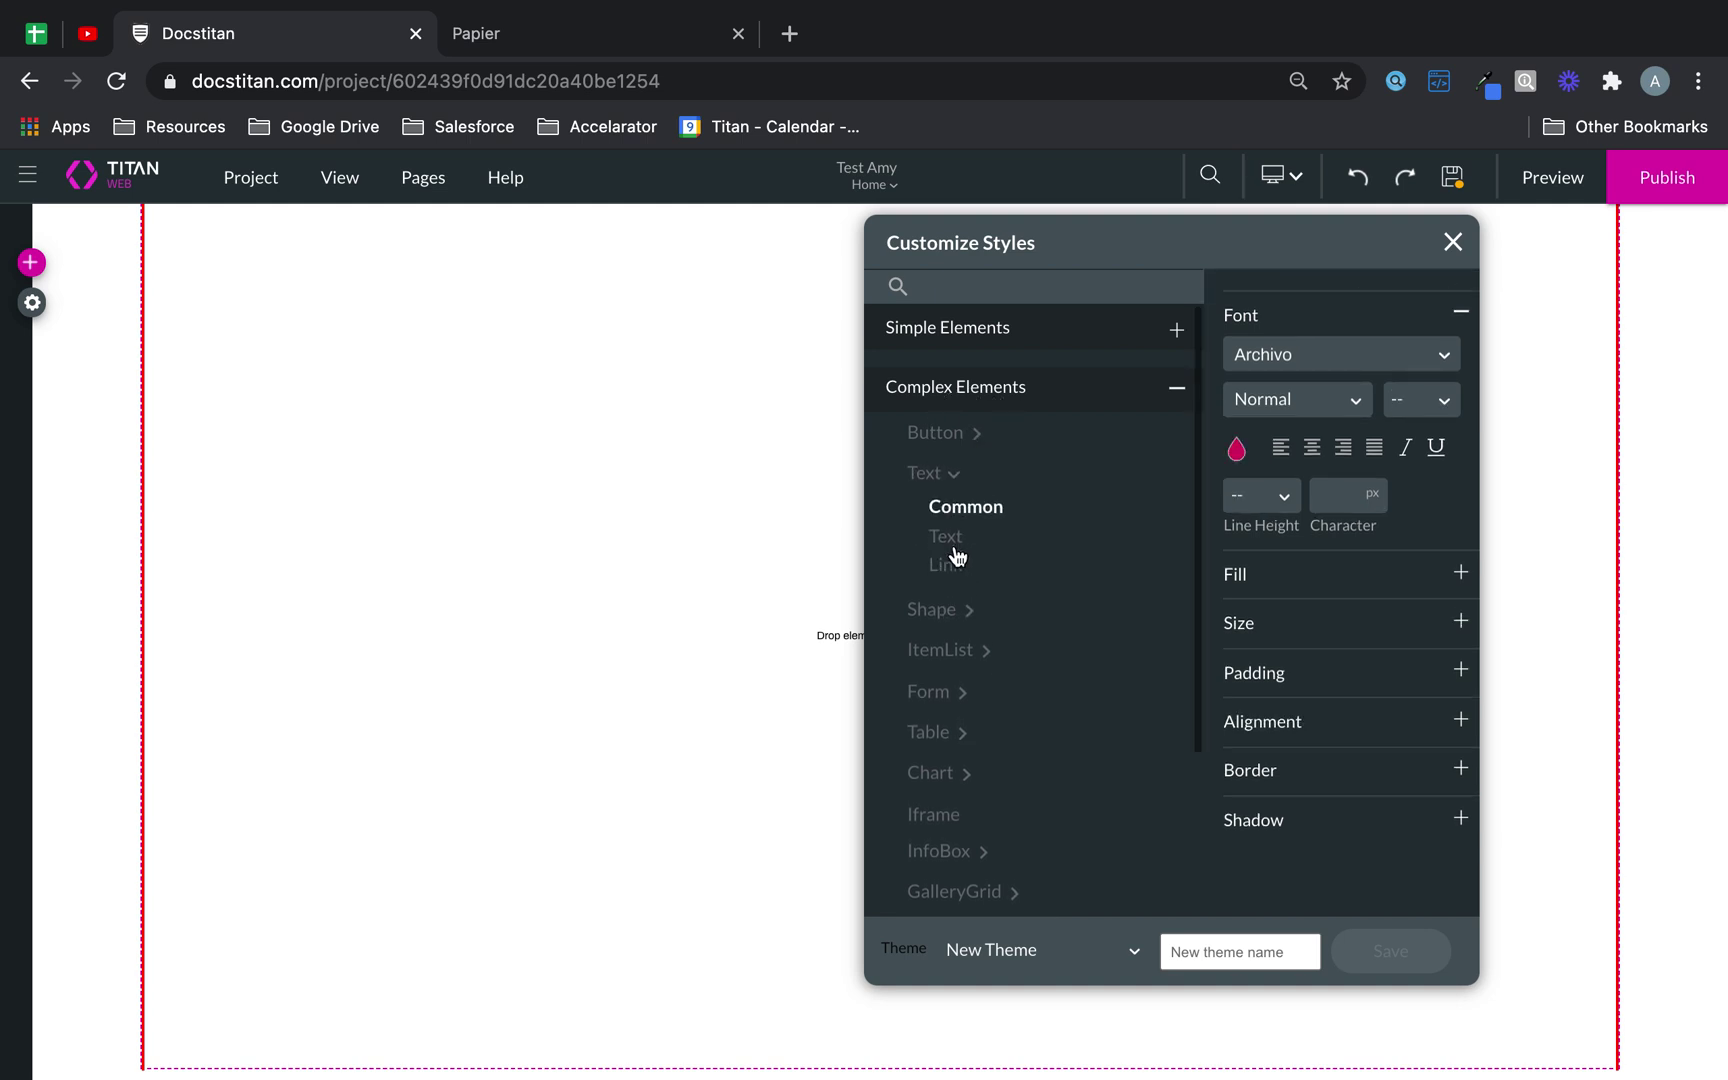
left_click(957, 543)
left_click(953, 568)
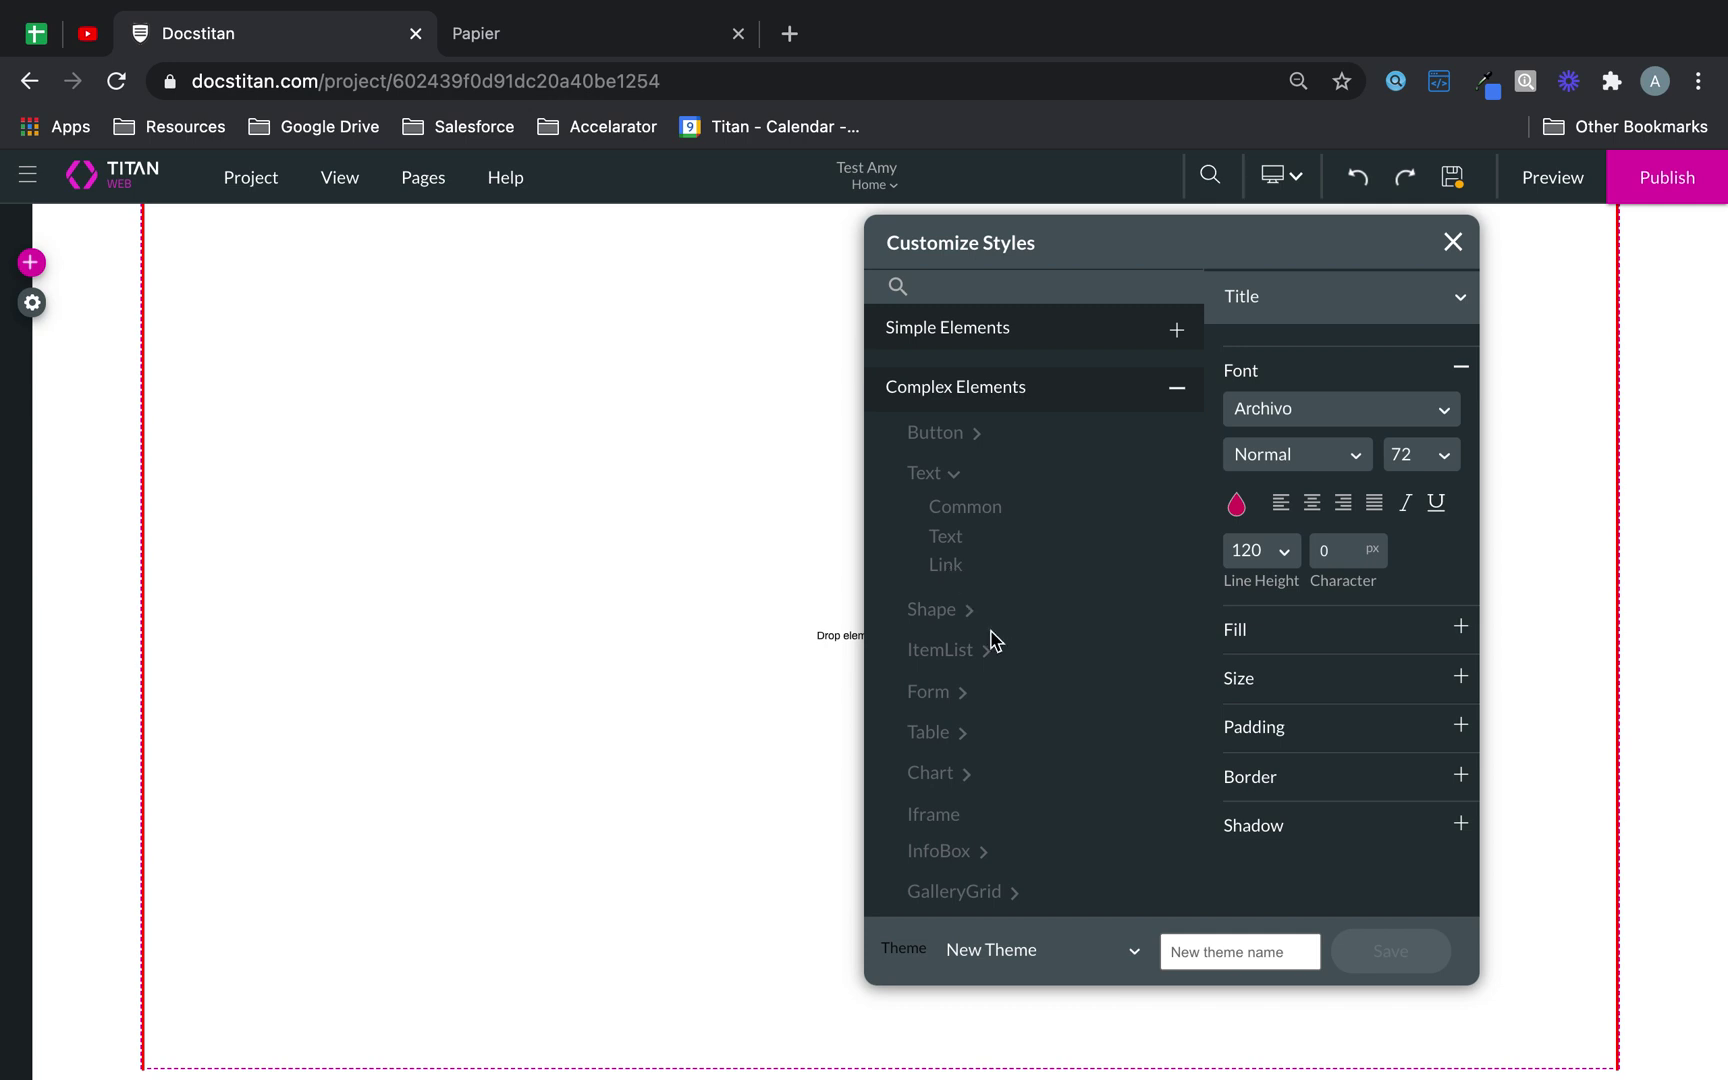
left_click(958, 612)
scroll(1004, 611, "down", 2)
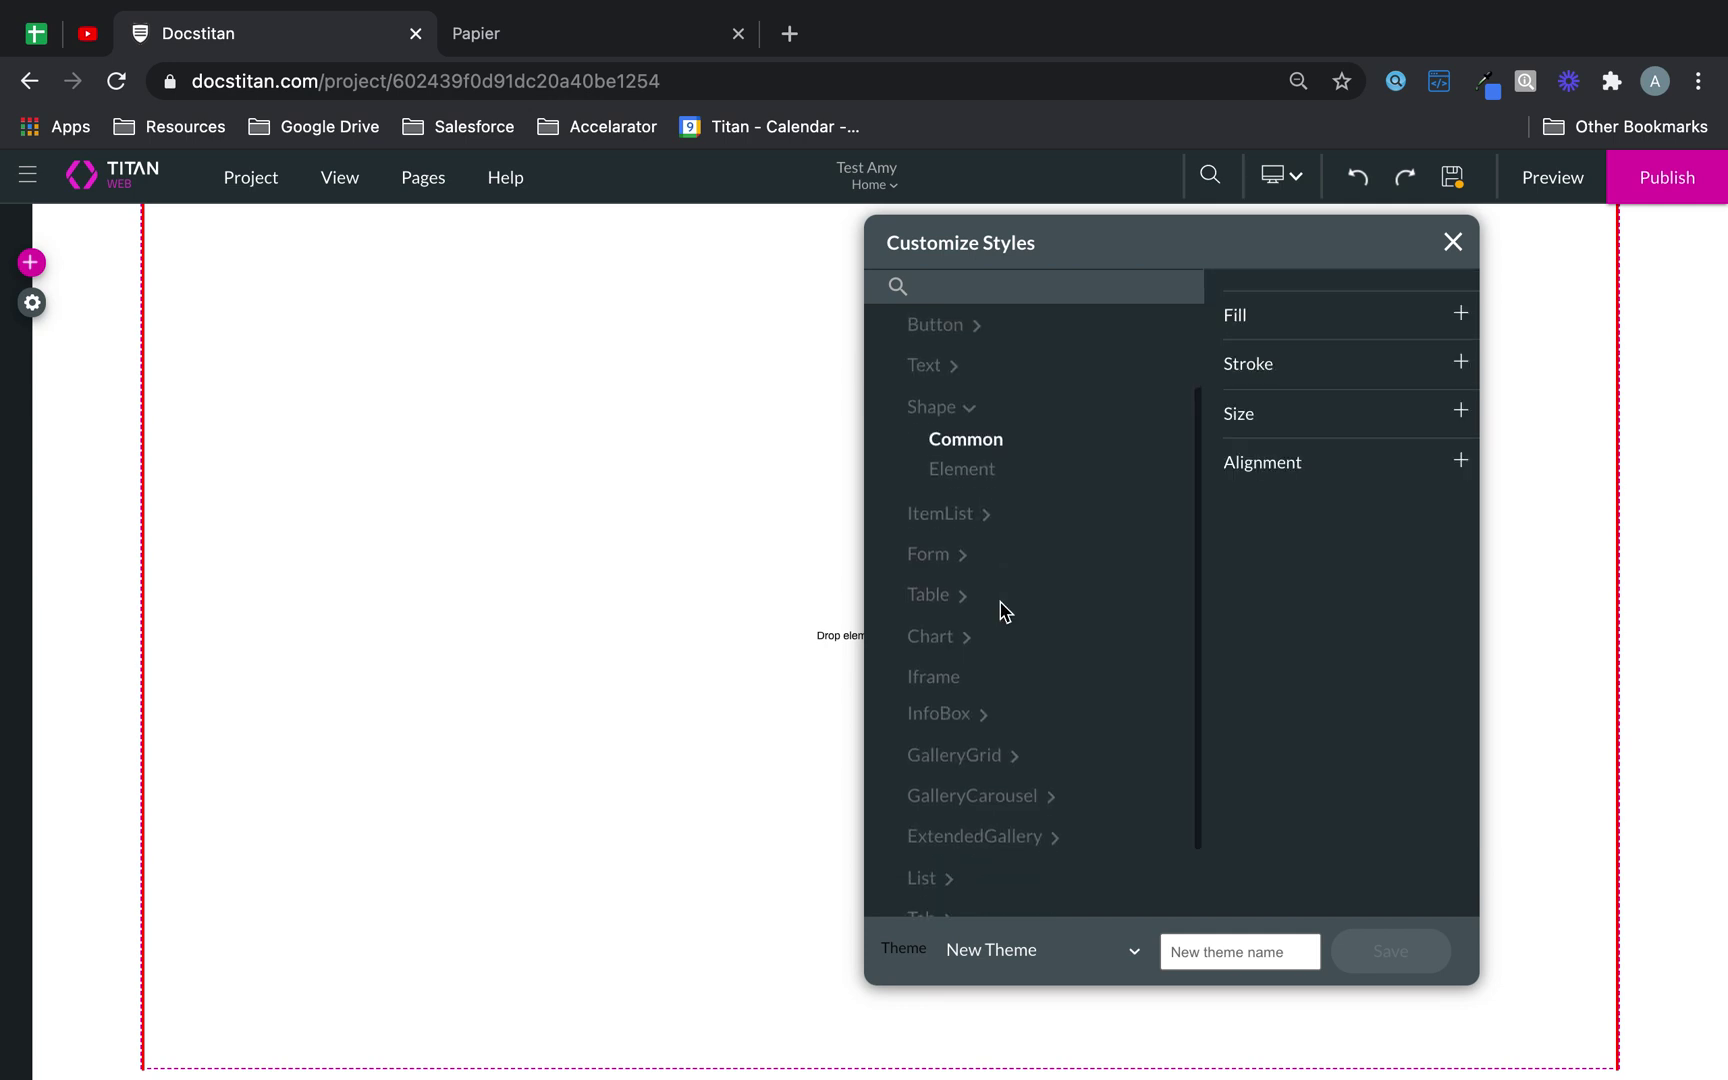
left_click(955, 597)
scroll(1010, 652, "down", 1)
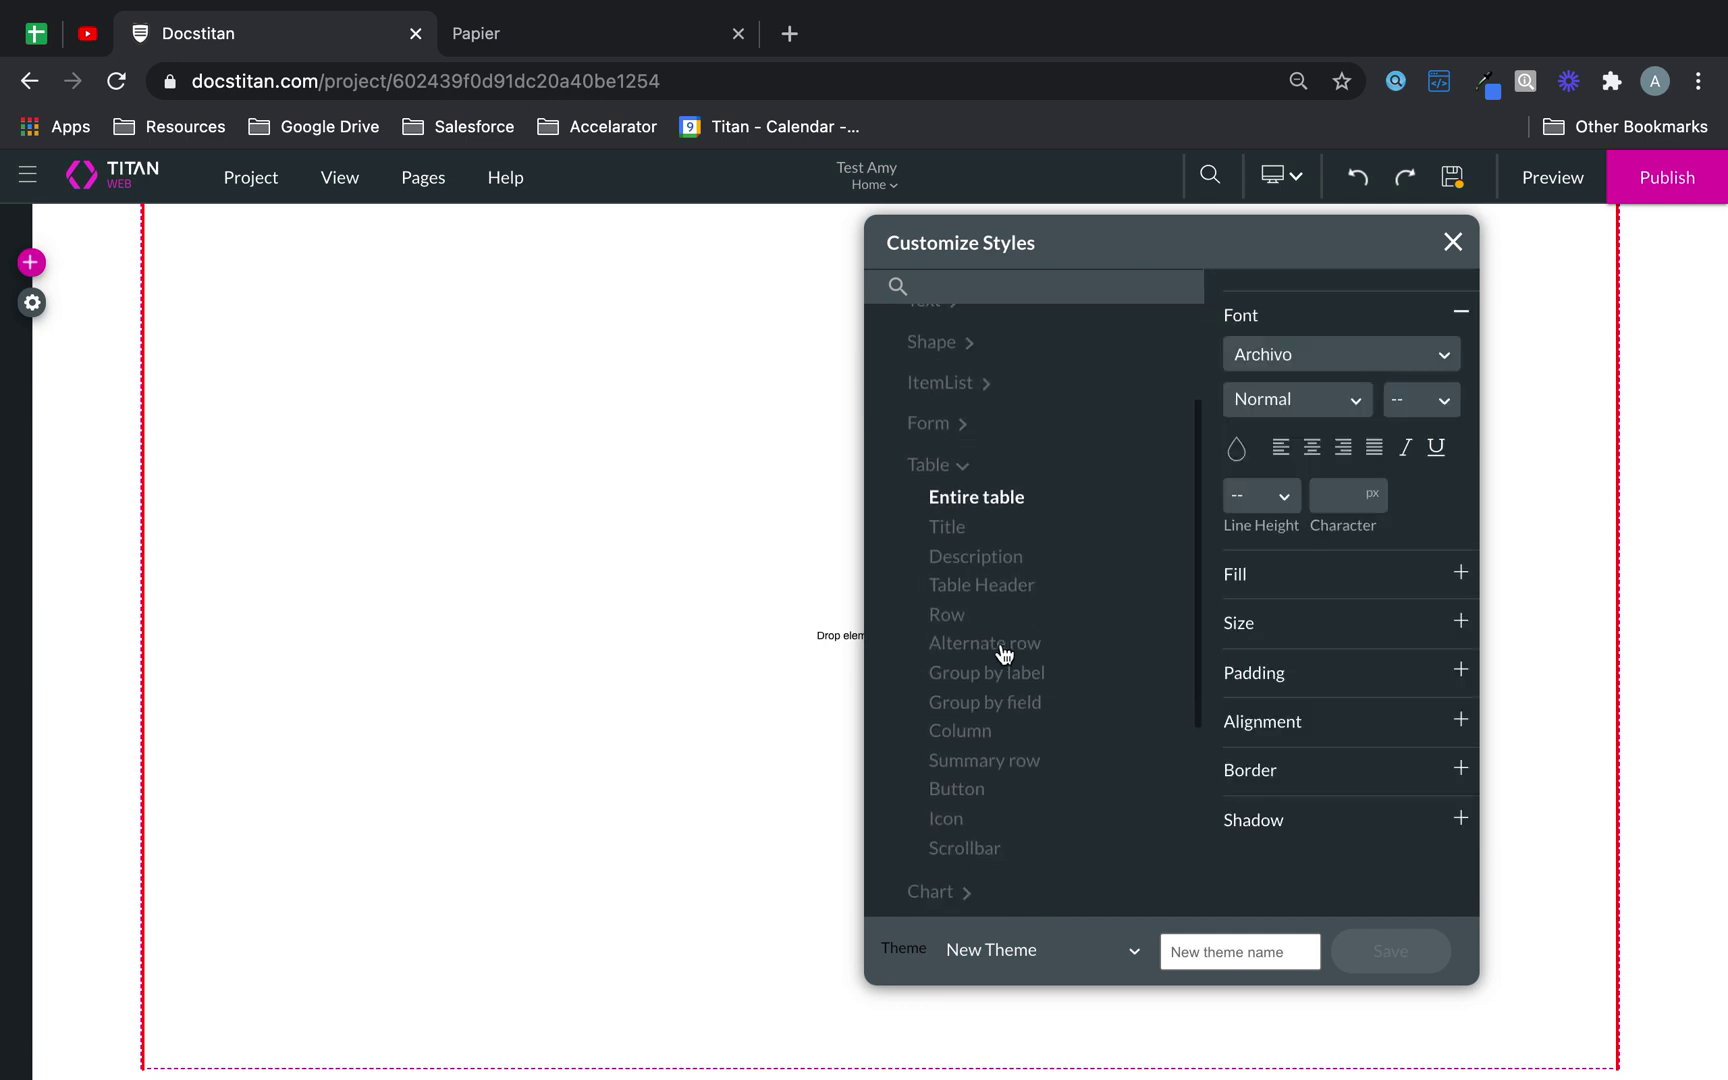
- Place a table view element on the page and set its Salesforce source object to Account
left_click(31, 262)
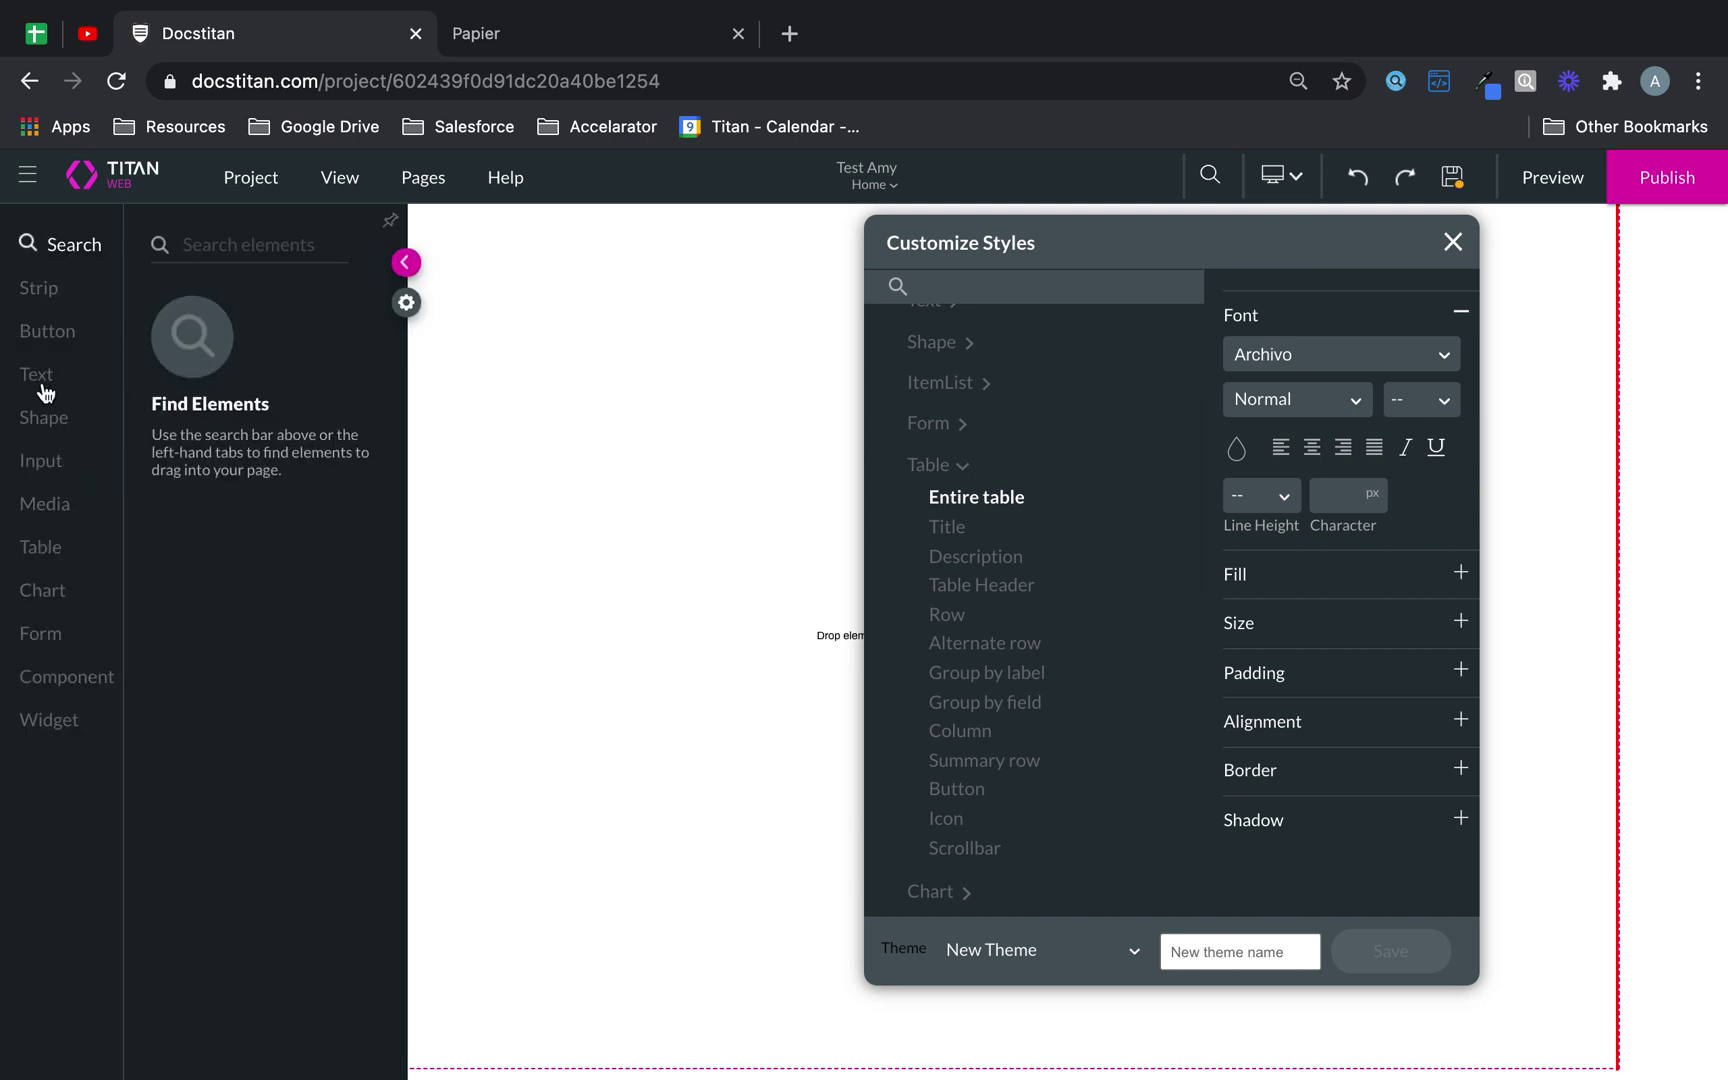
left_click(46, 550)
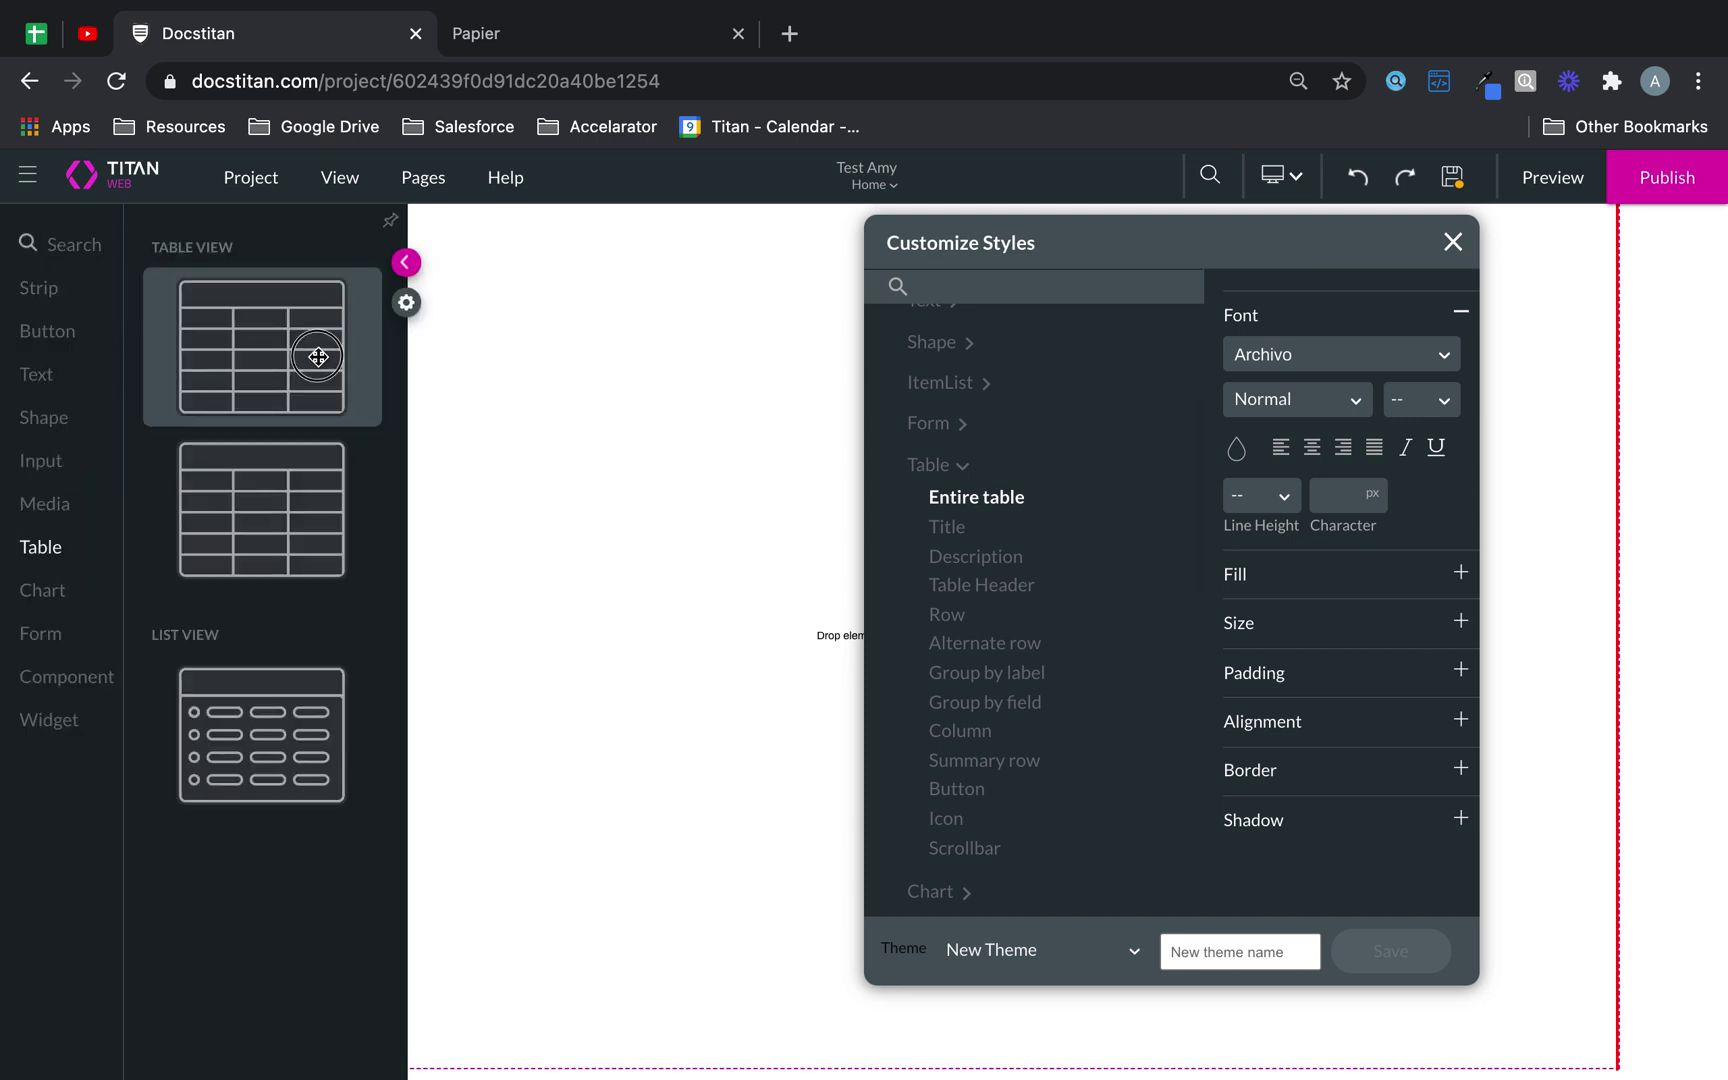
left_click_drag(316, 355, 551, 431)
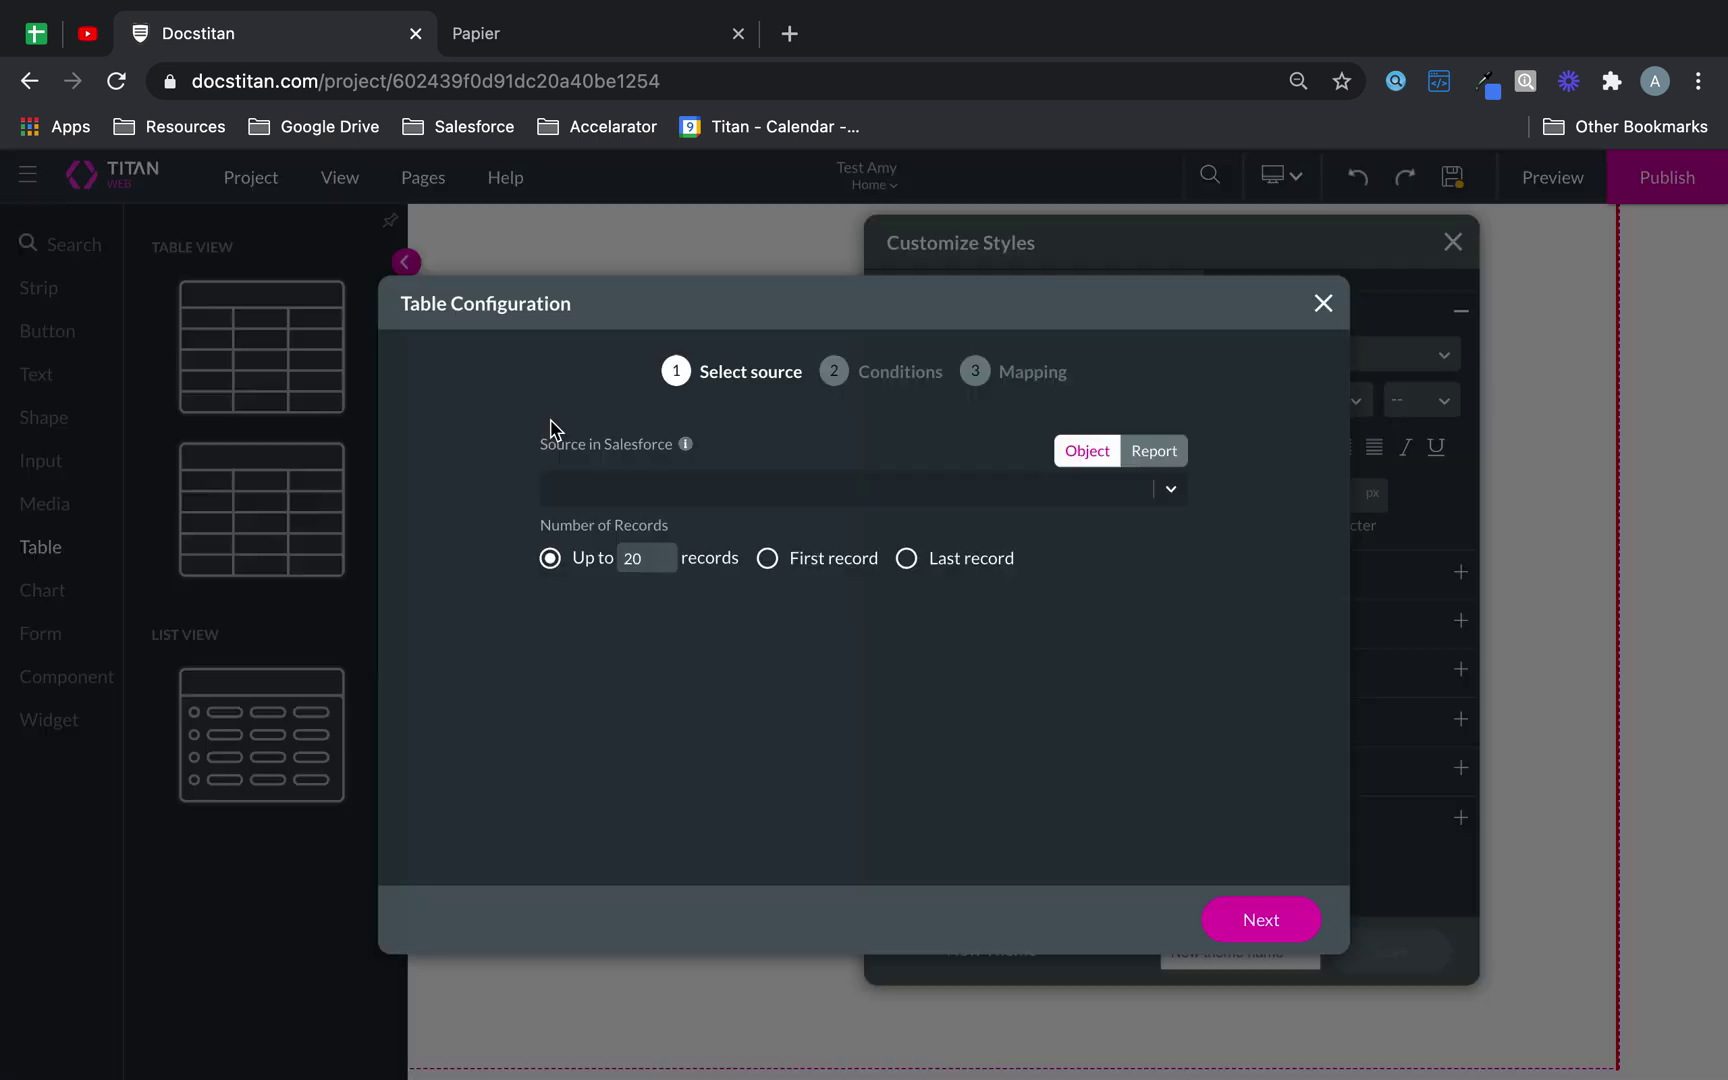
left_click(866, 500)
left_click(700, 582)
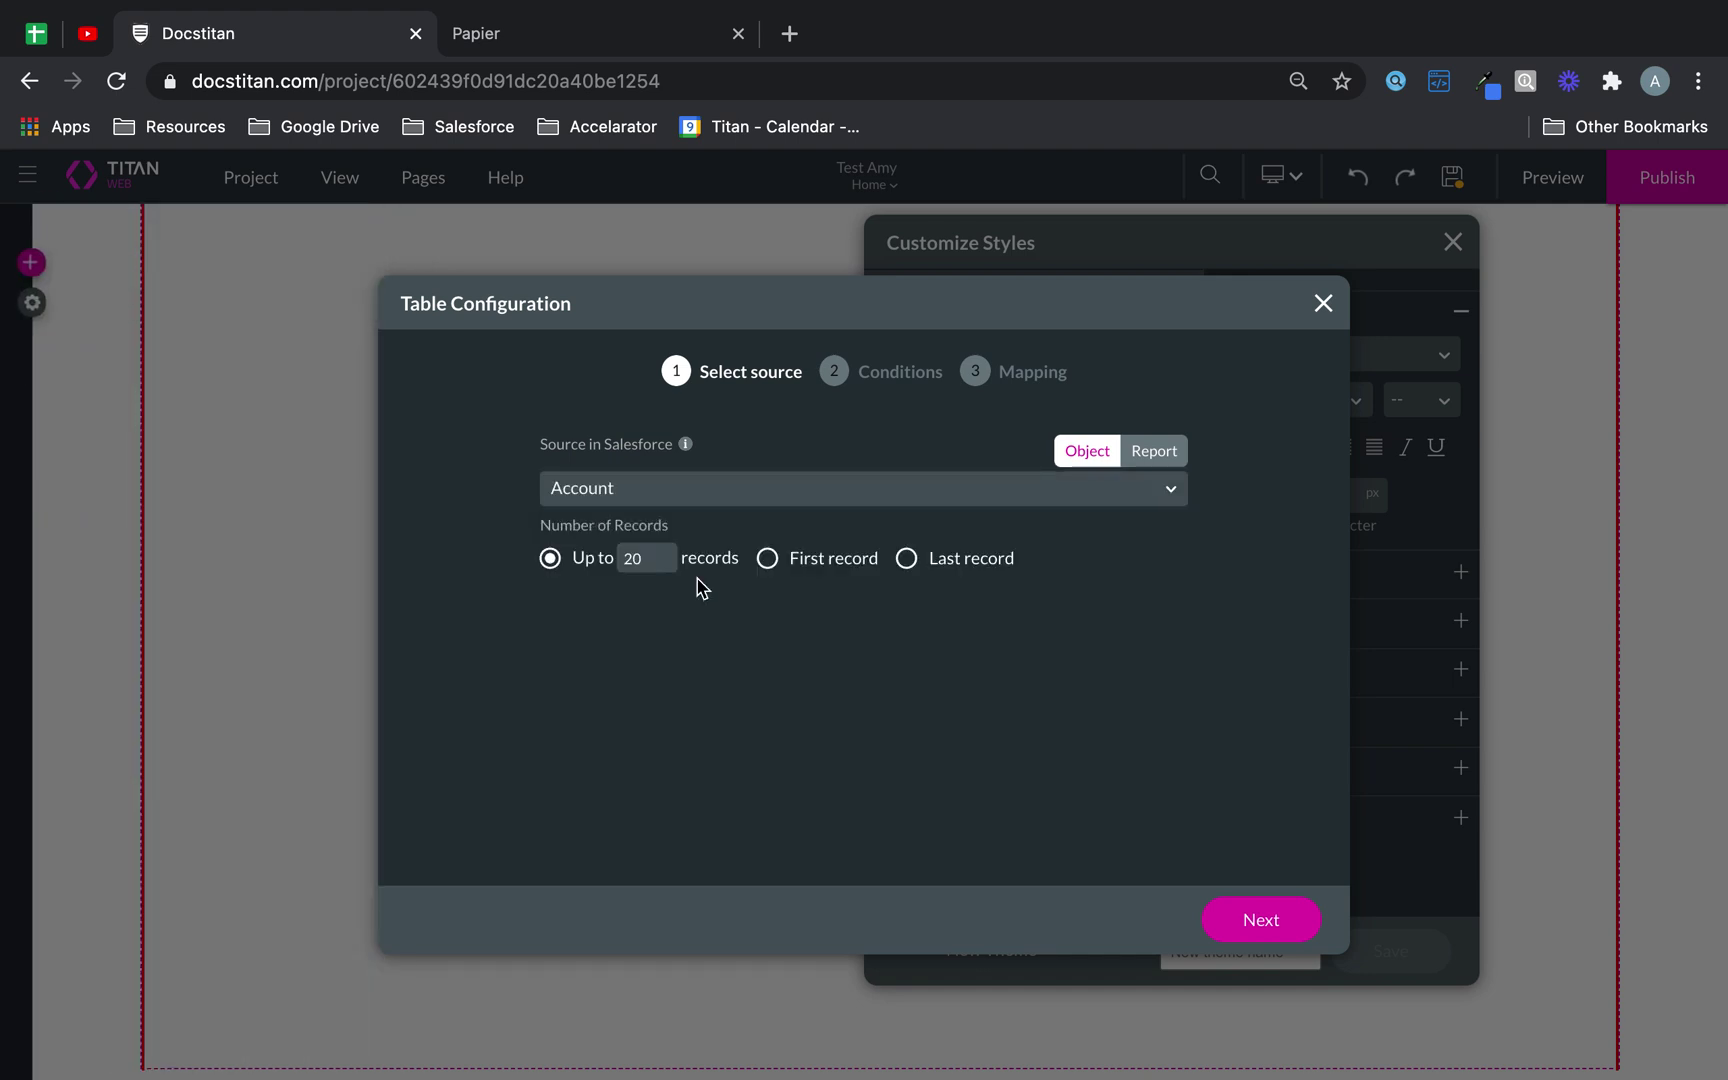
- Finish the table configuration with the default conditions and column mapping, and enlarge the table on the page
left_click(1258, 924)
left_click(1258, 926)
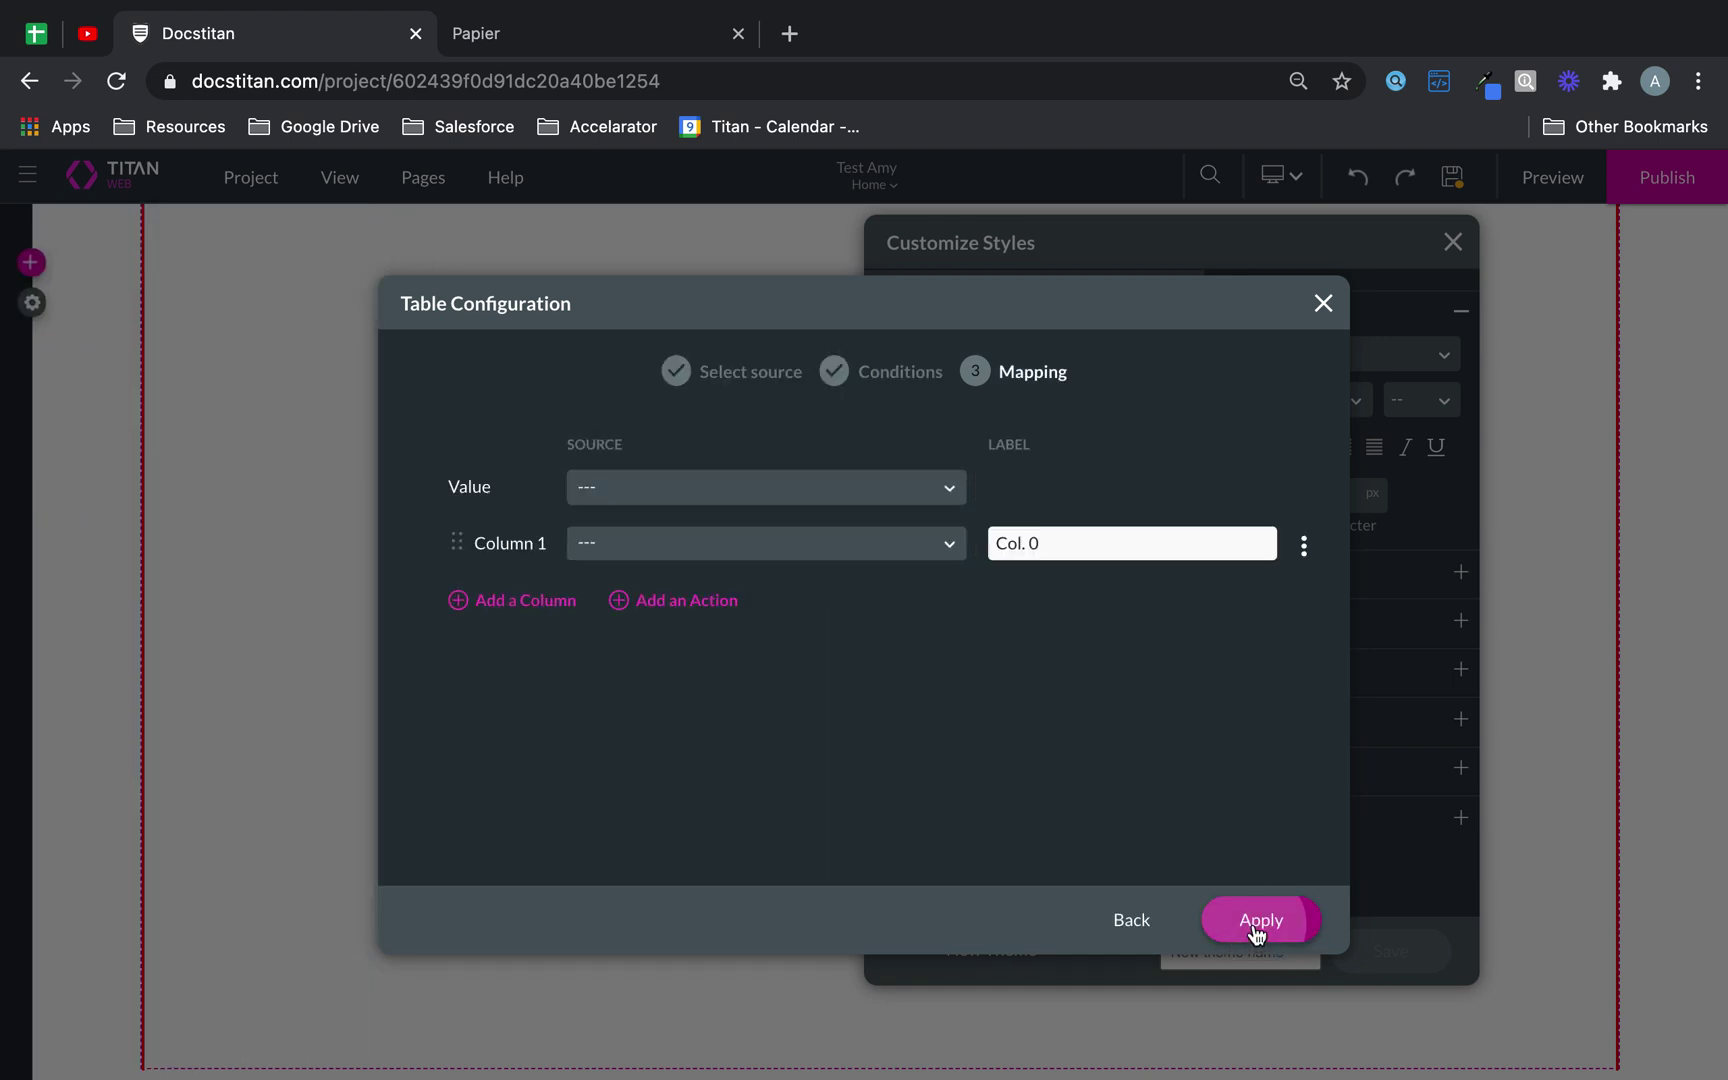
left_click(1258, 924)
left_click(562, 457)
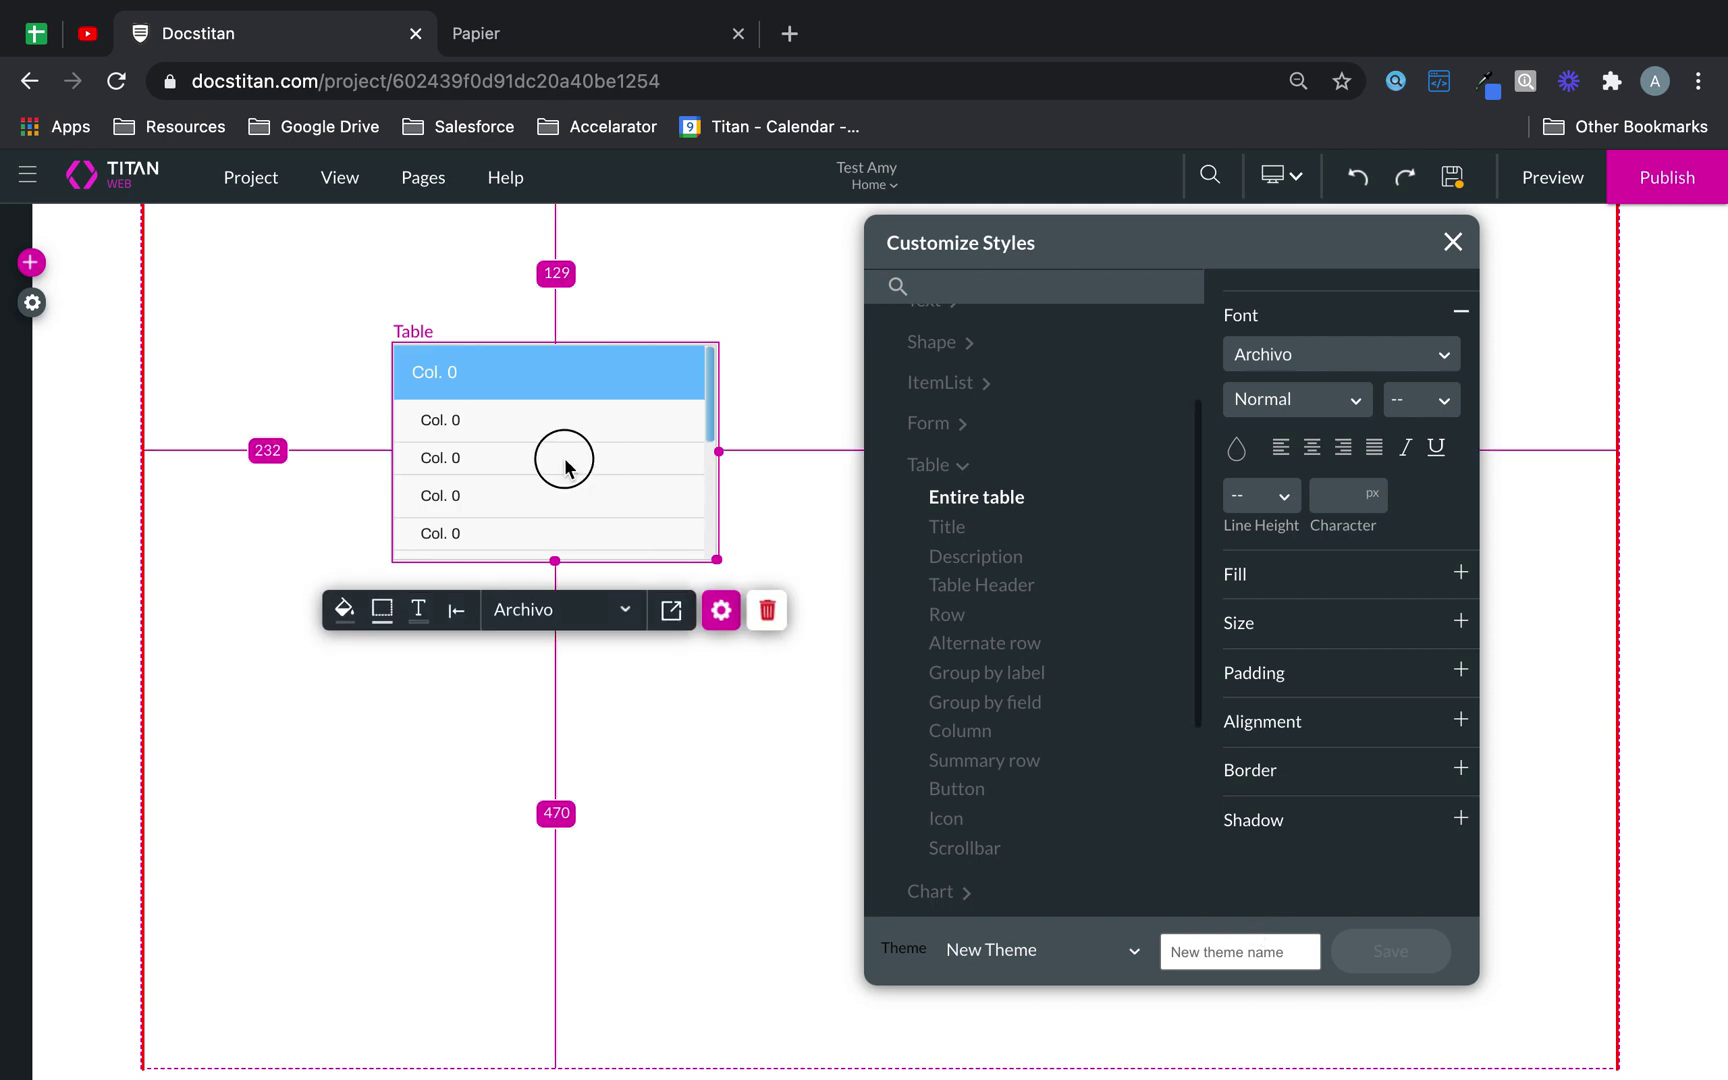
left_click_drag(528, 524, 713, 679)
- Set the Entire table style to font color #D61664 and the Amatic SC font
left_click(1237, 449)
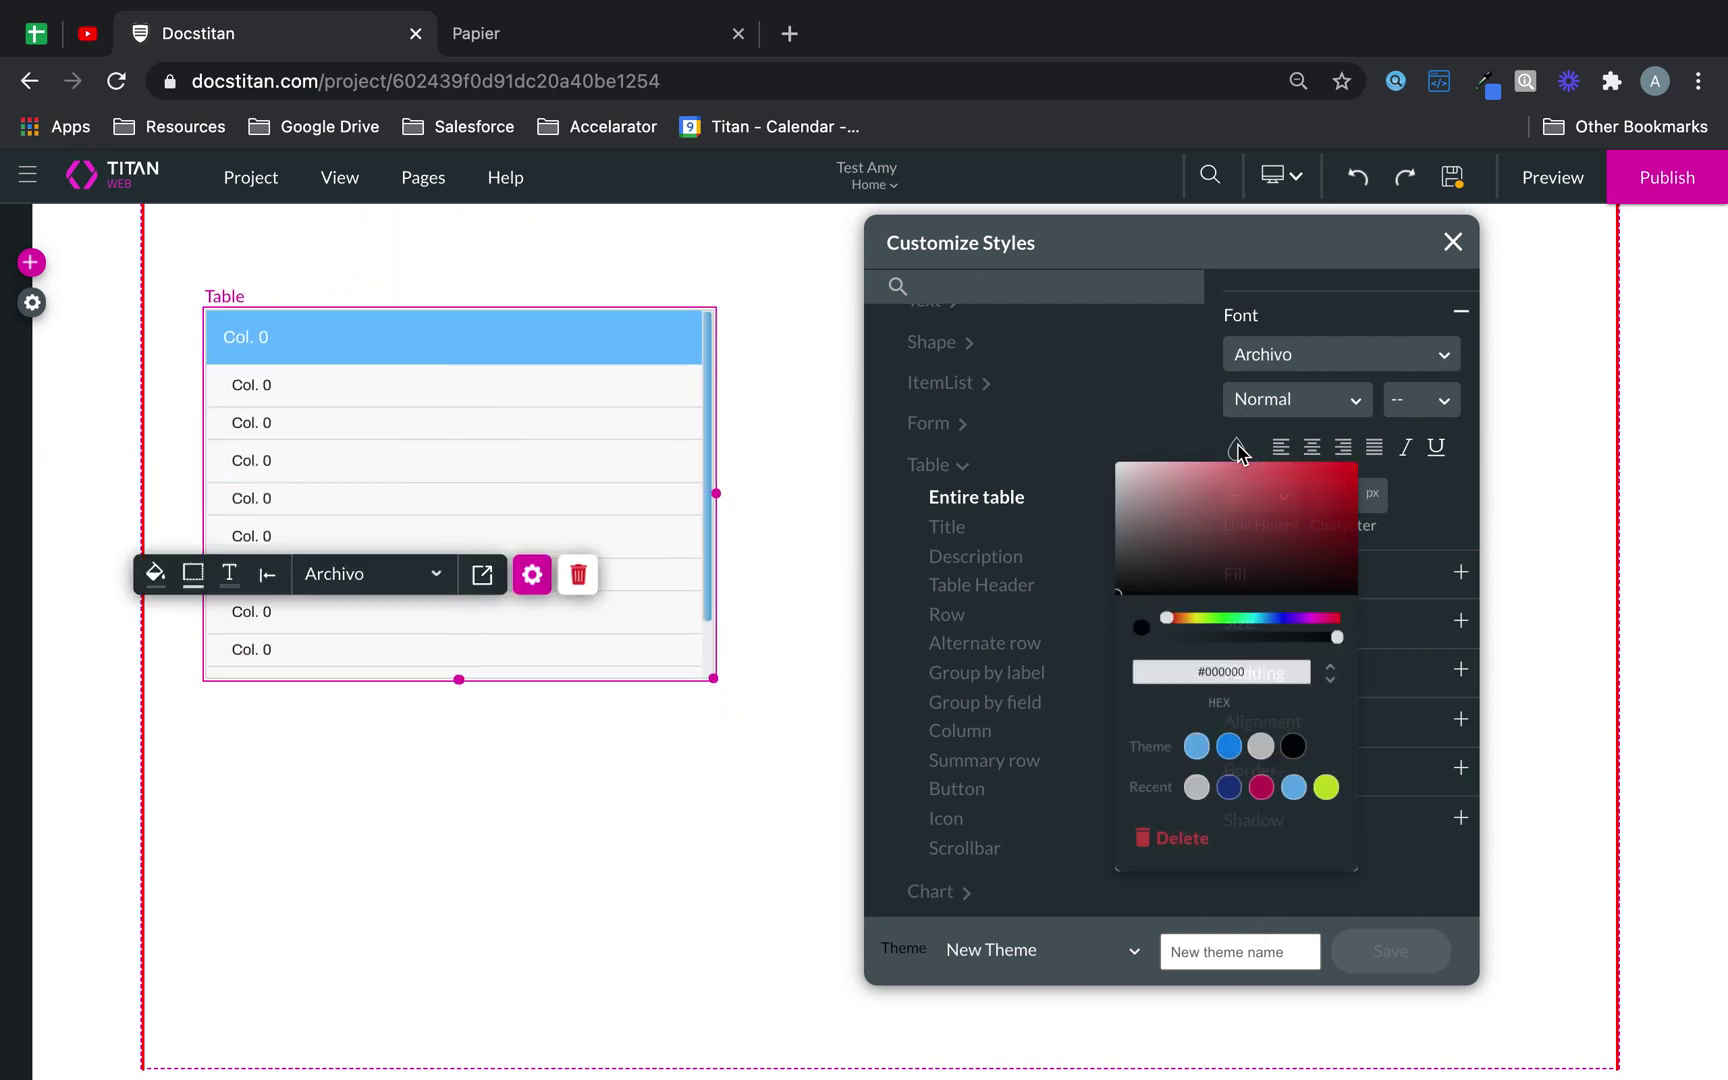
left_click(1231, 789)
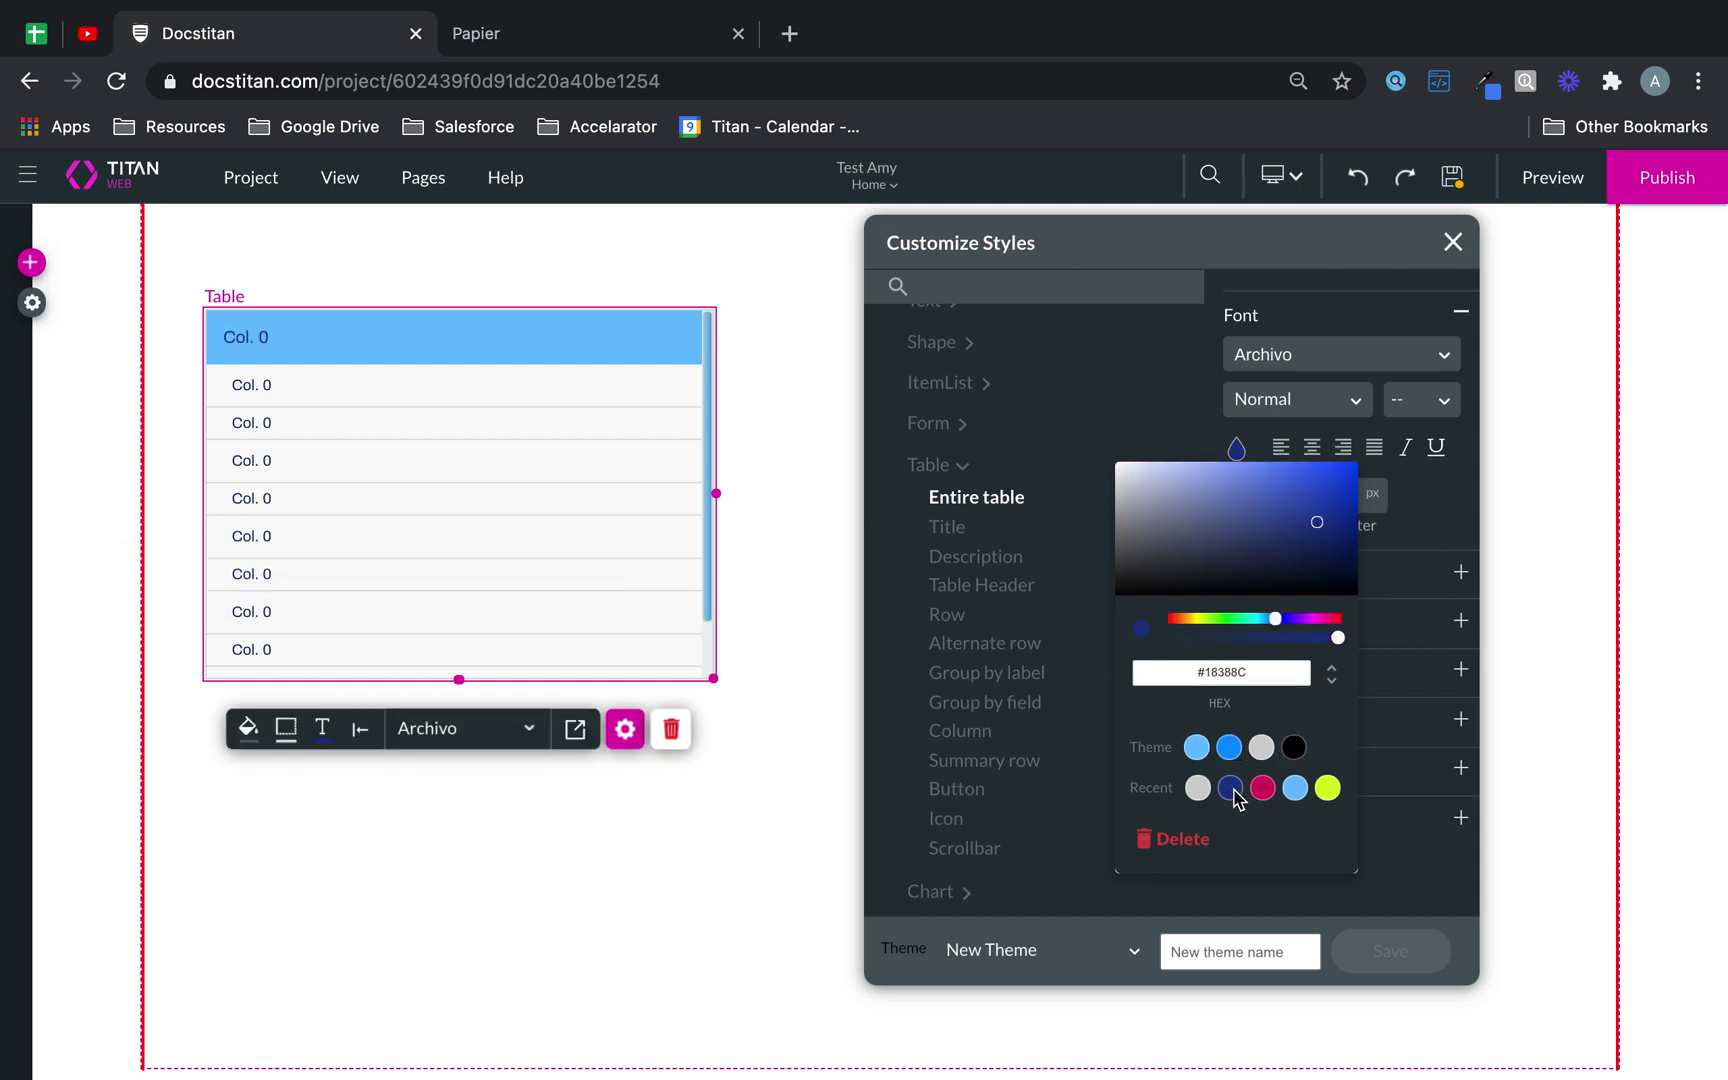
left_click(1264, 790)
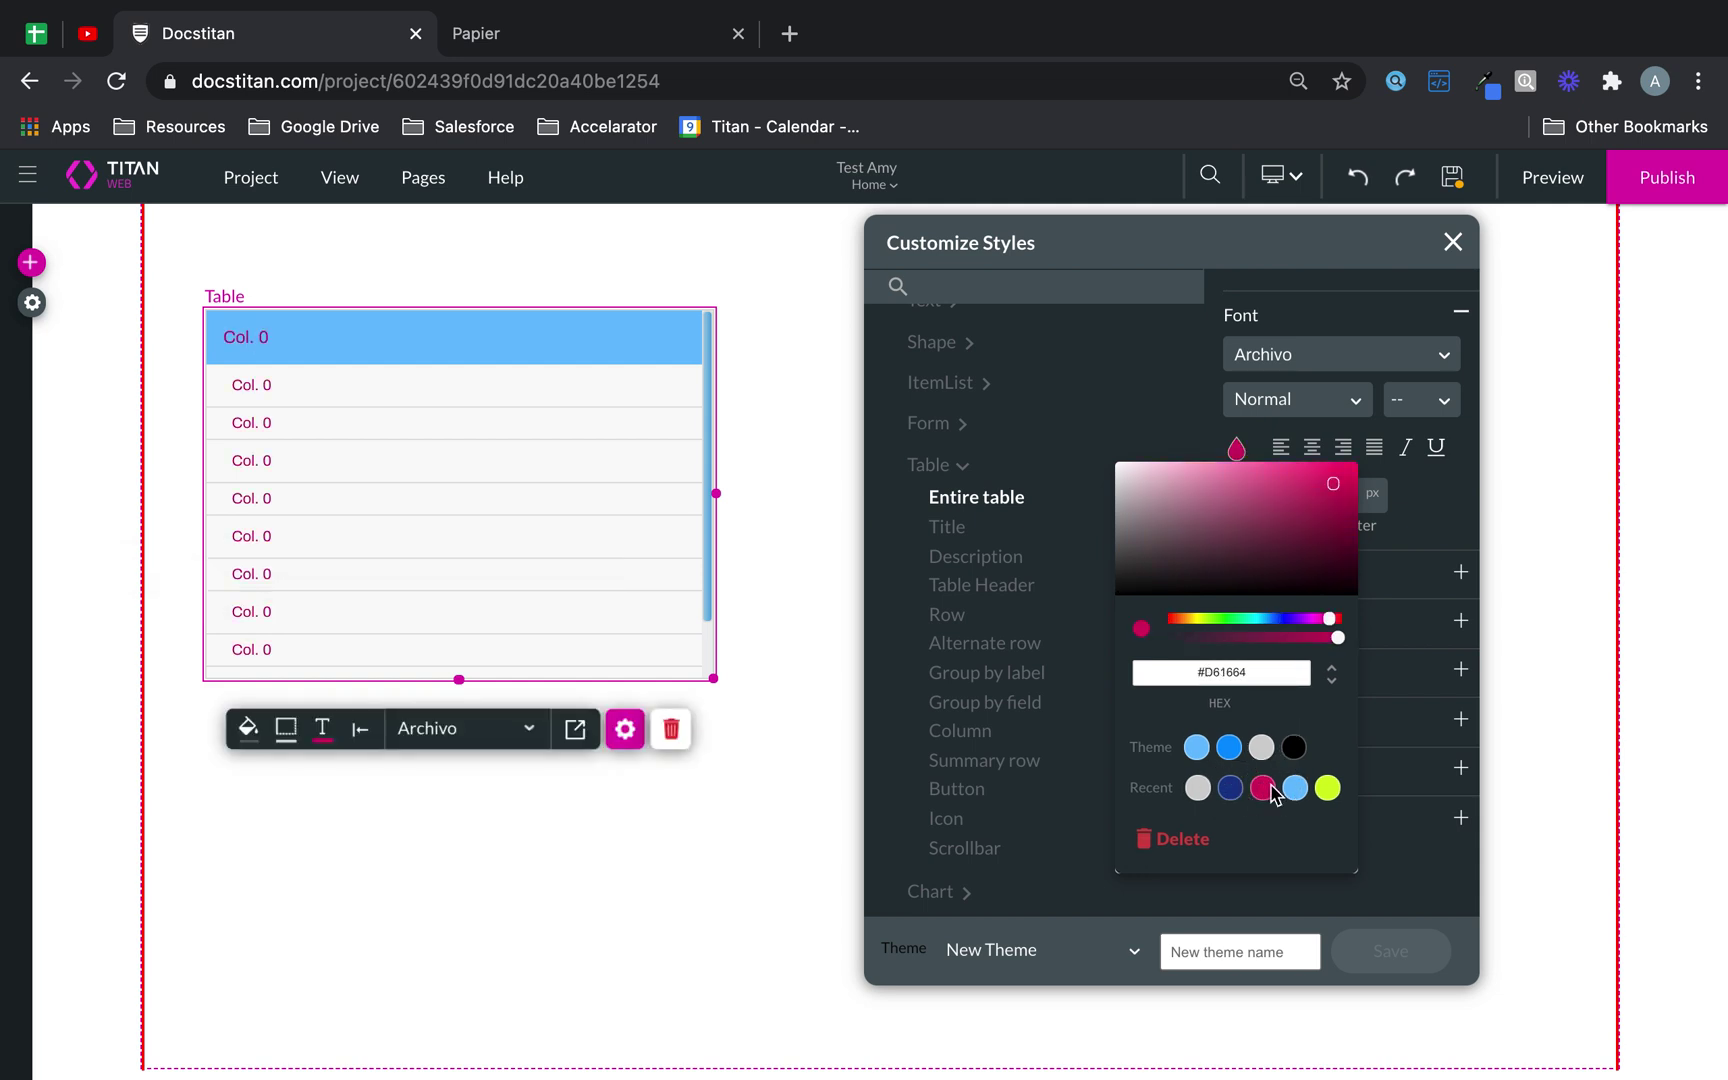
left_click(1440, 515)
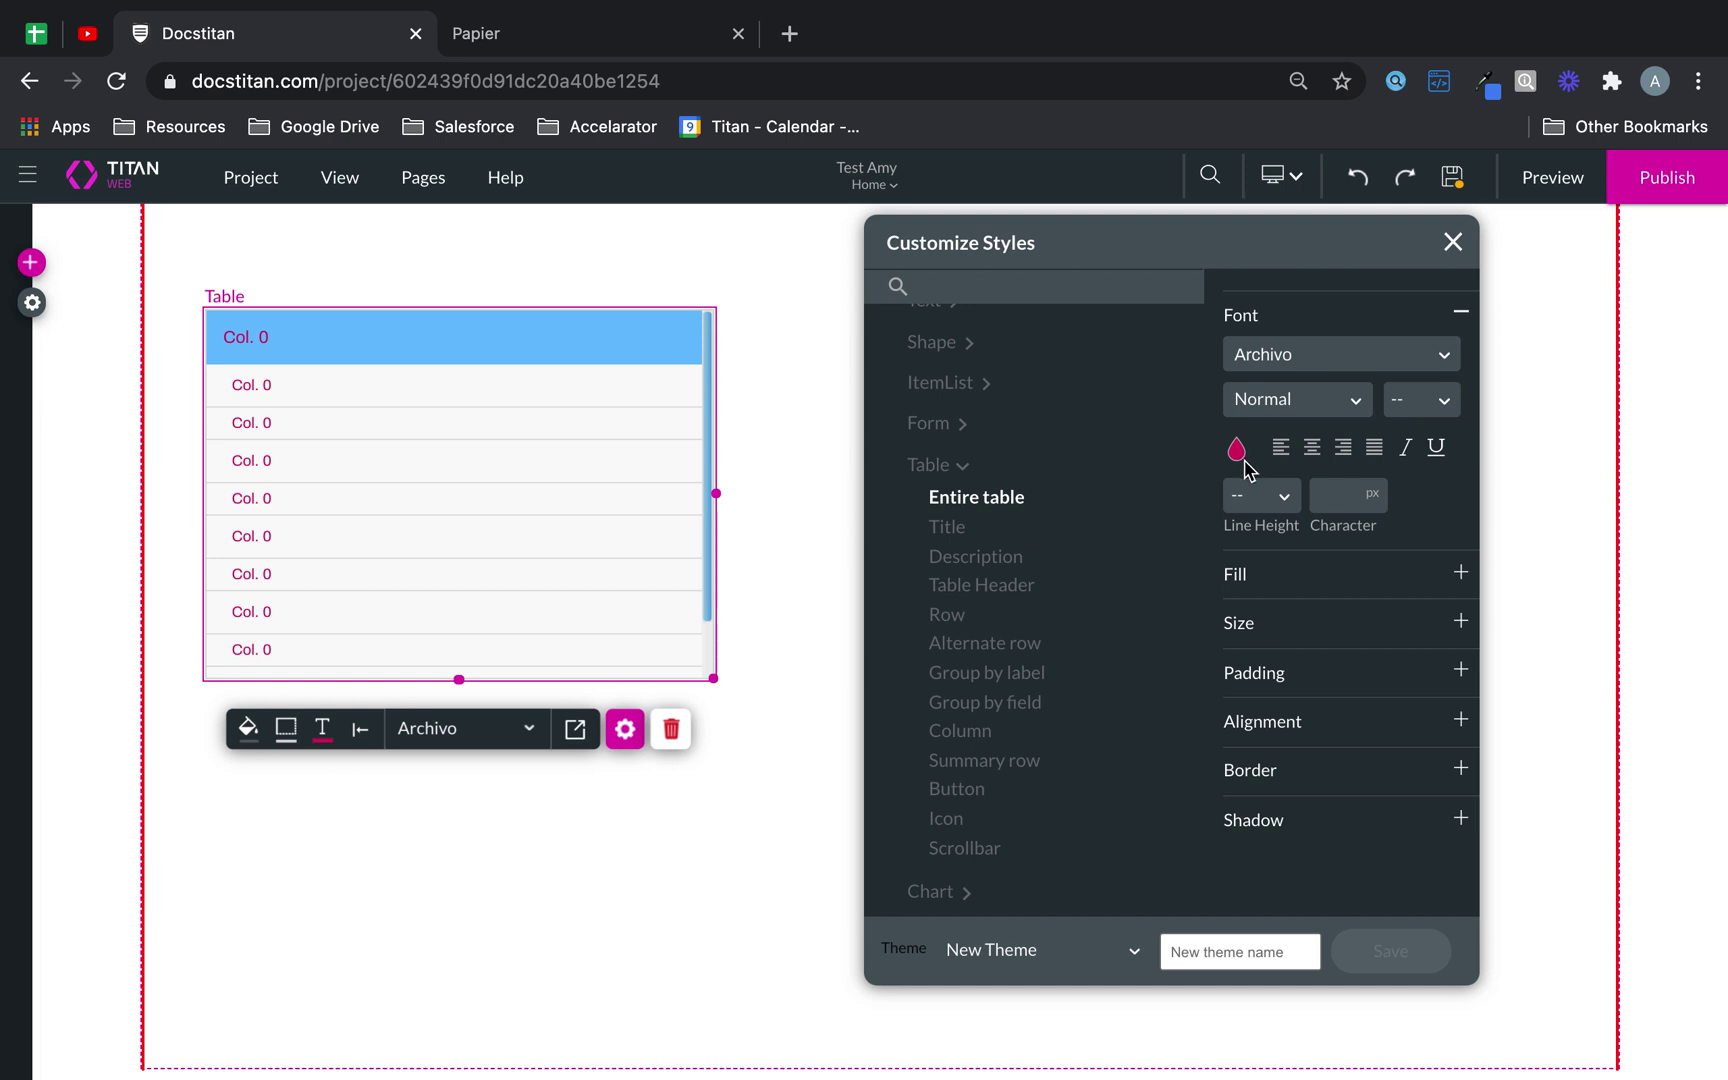
left_click(1336, 366)
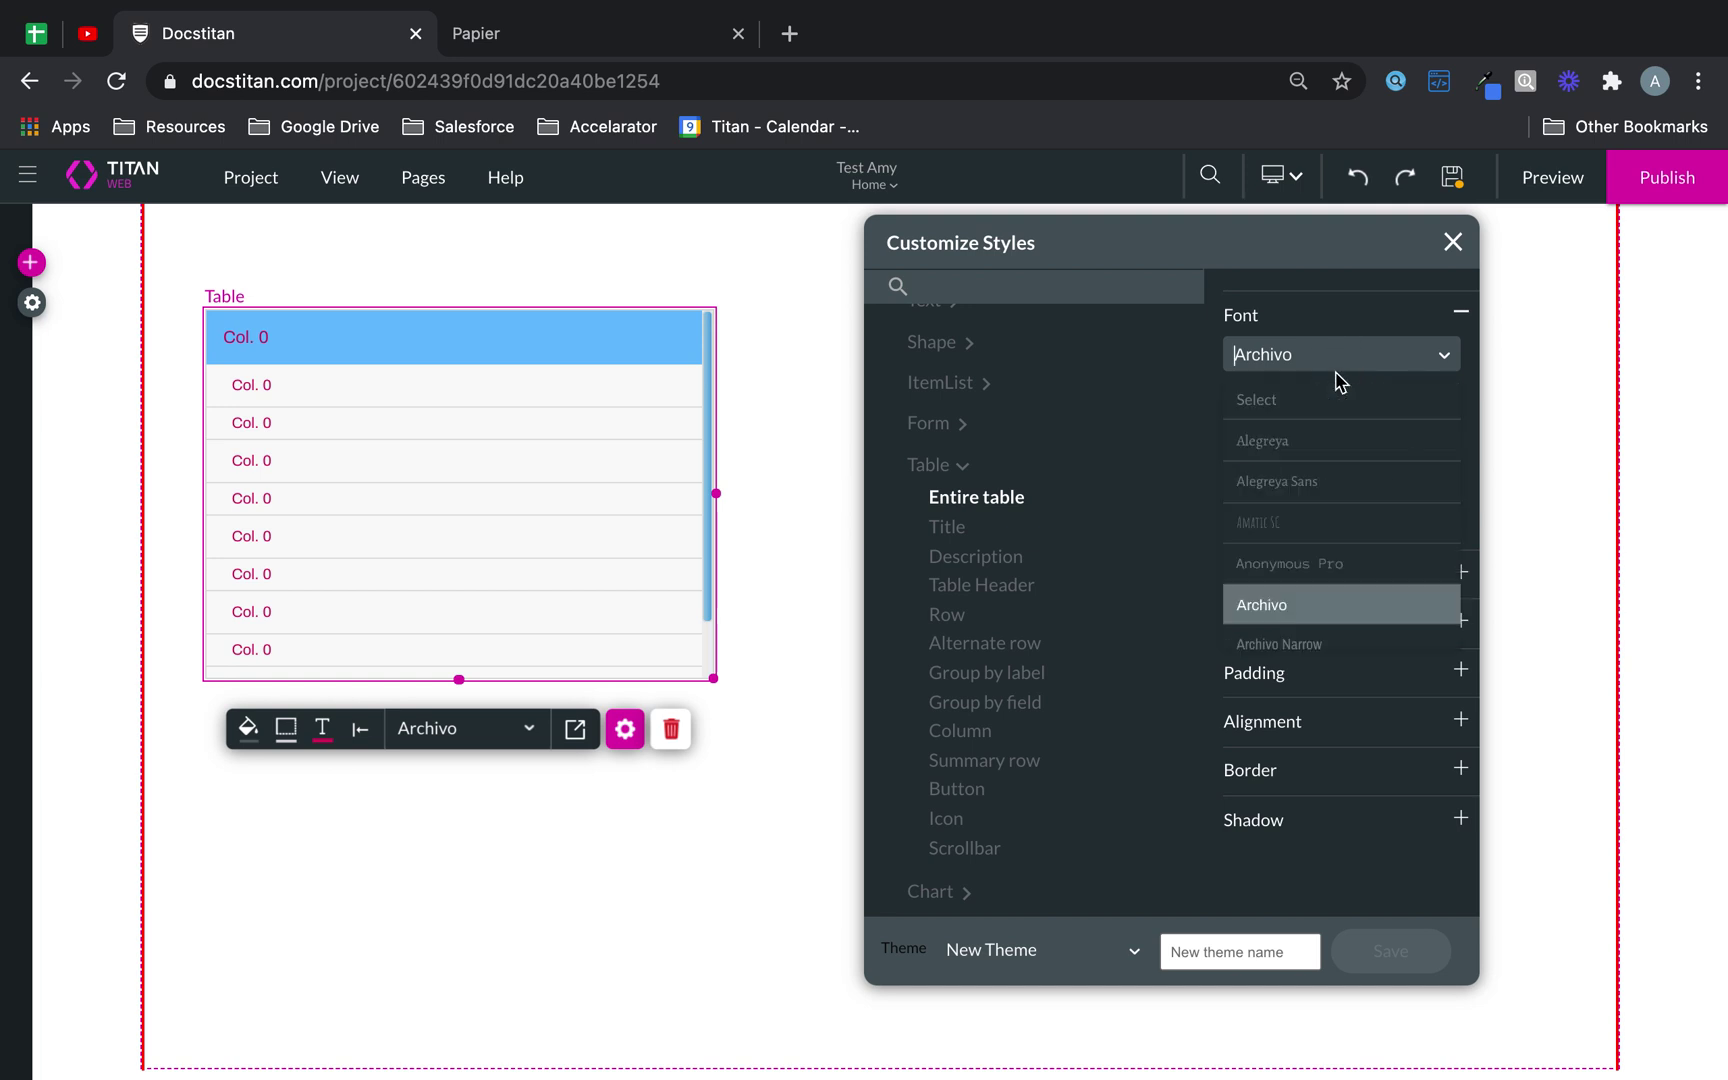
left_click(1298, 522)
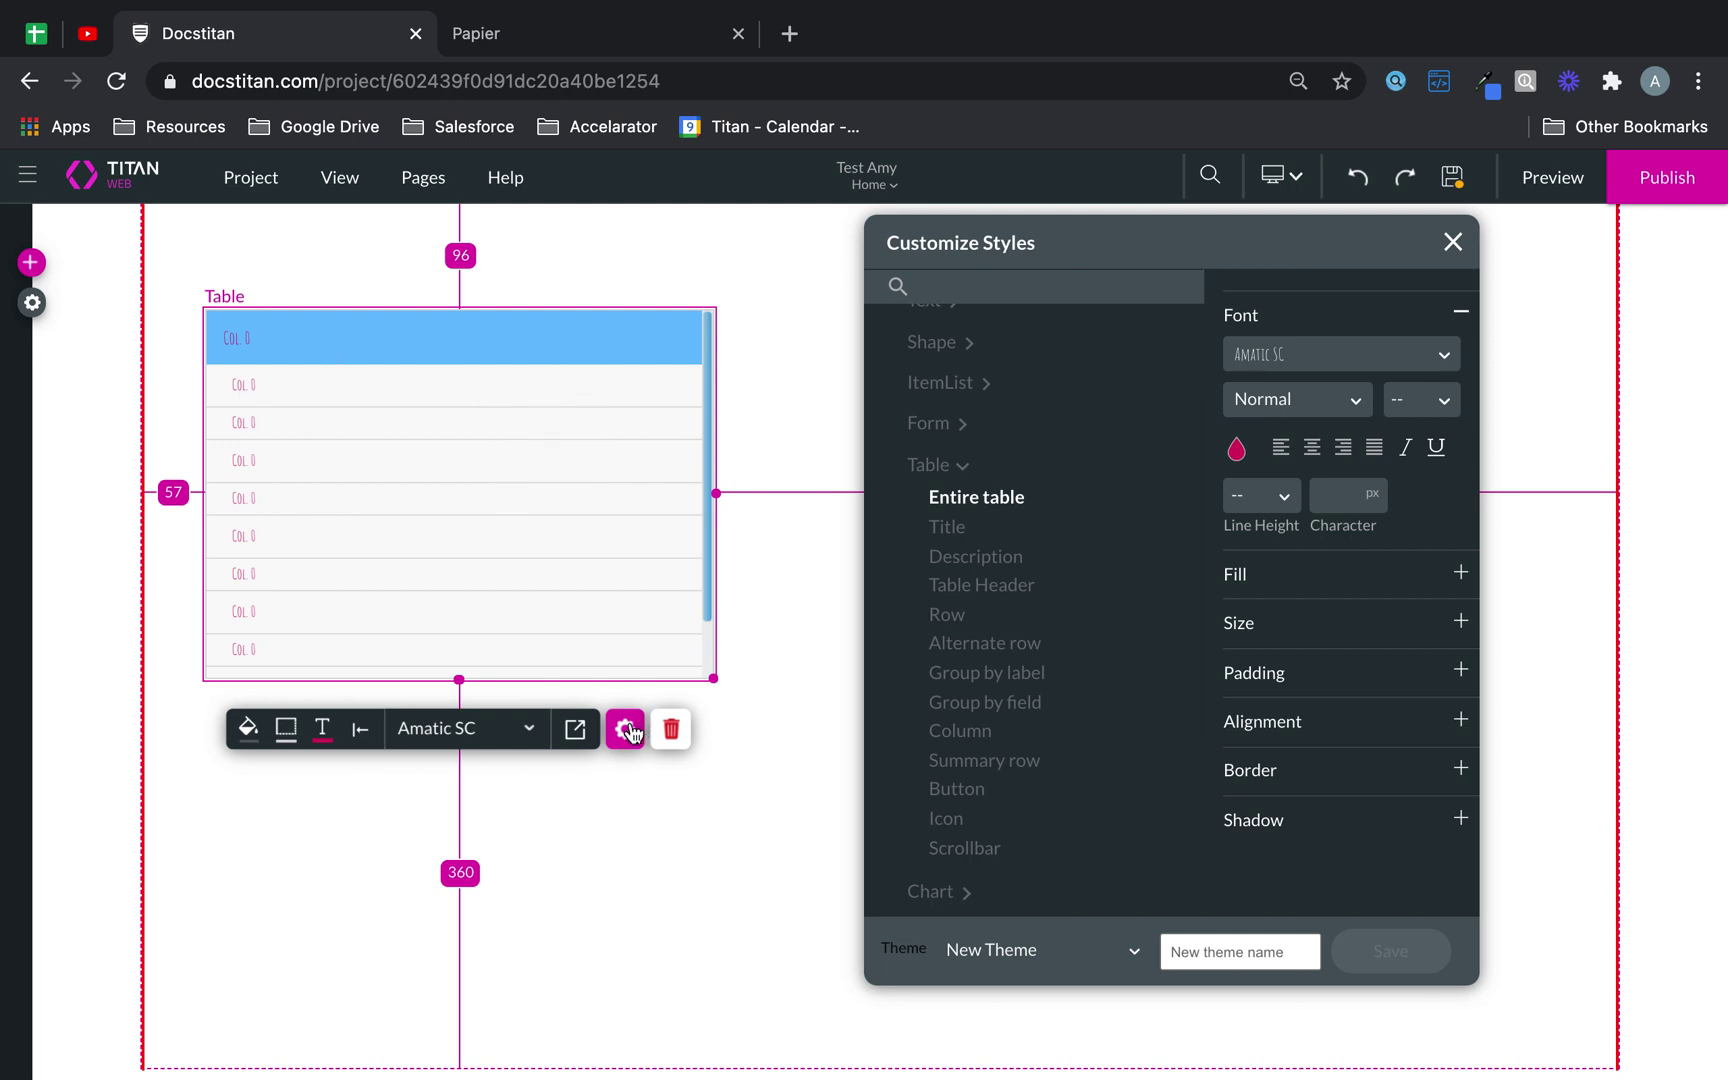
- Delete the table from the page and open the Table Header and Row styles of the Table element
left_click(680, 731)
left_click(952, 508)
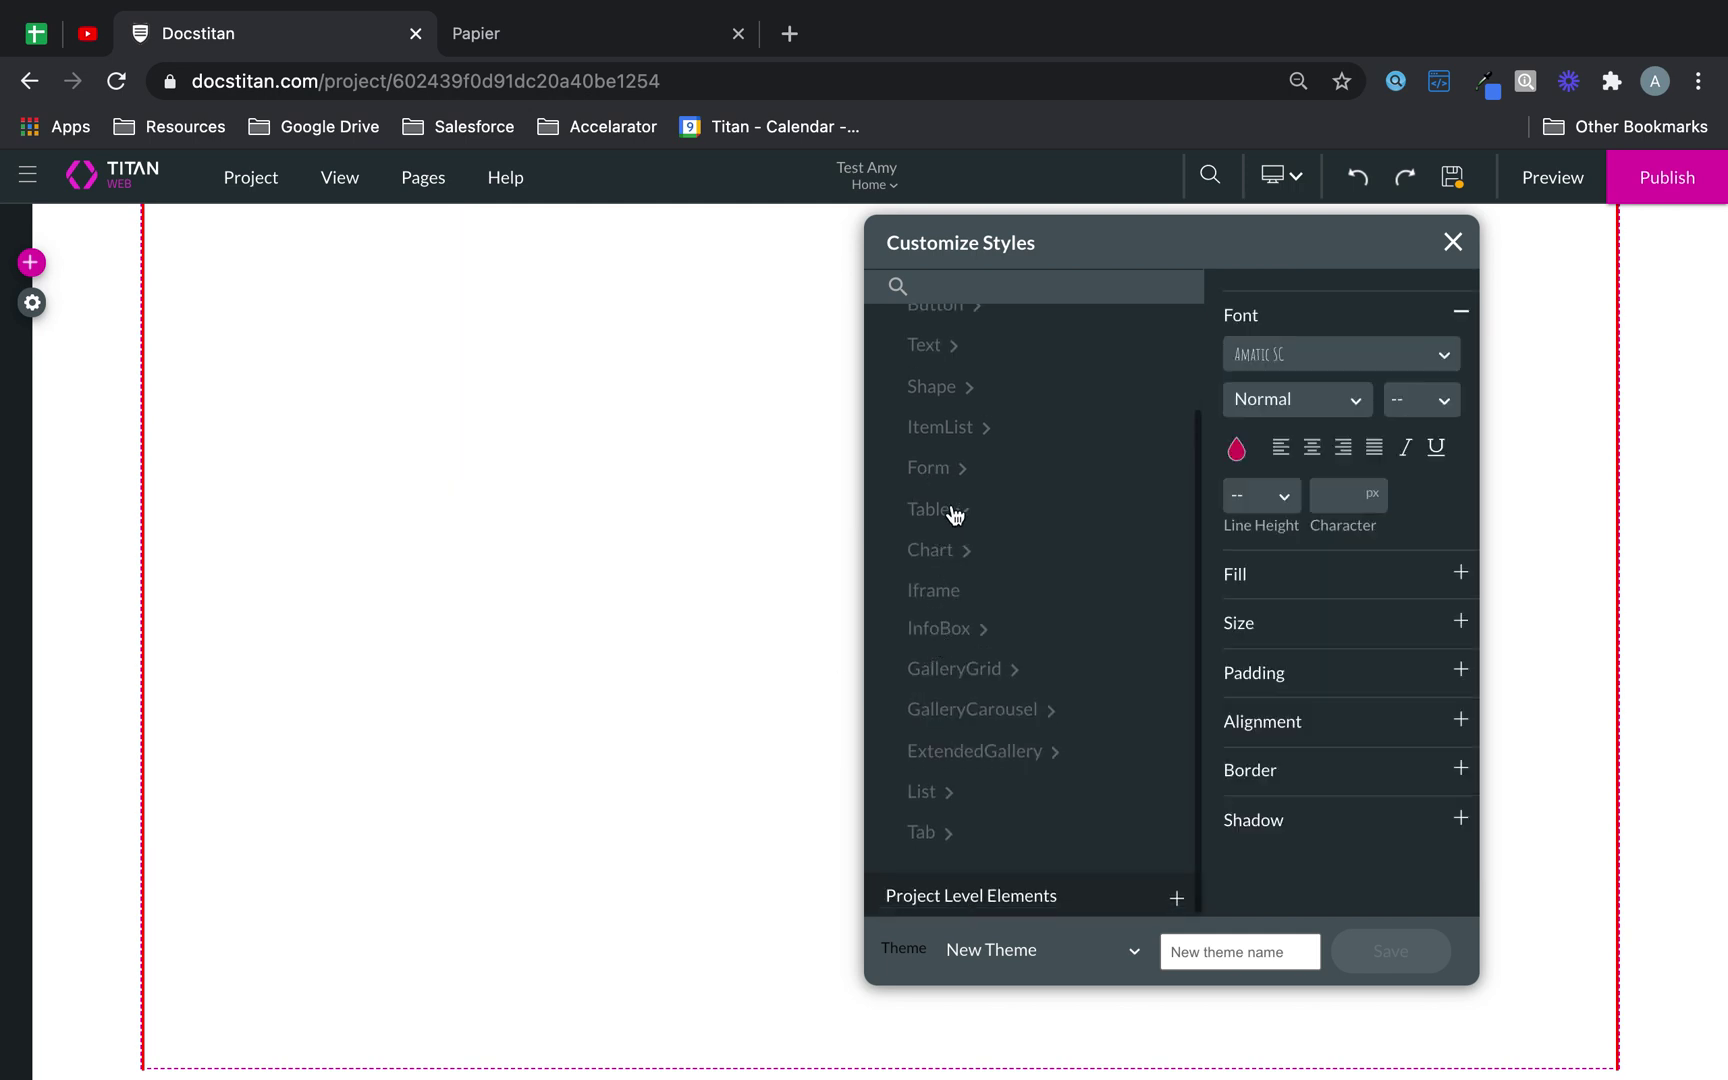
left_click(960, 556)
left_click(962, 588)
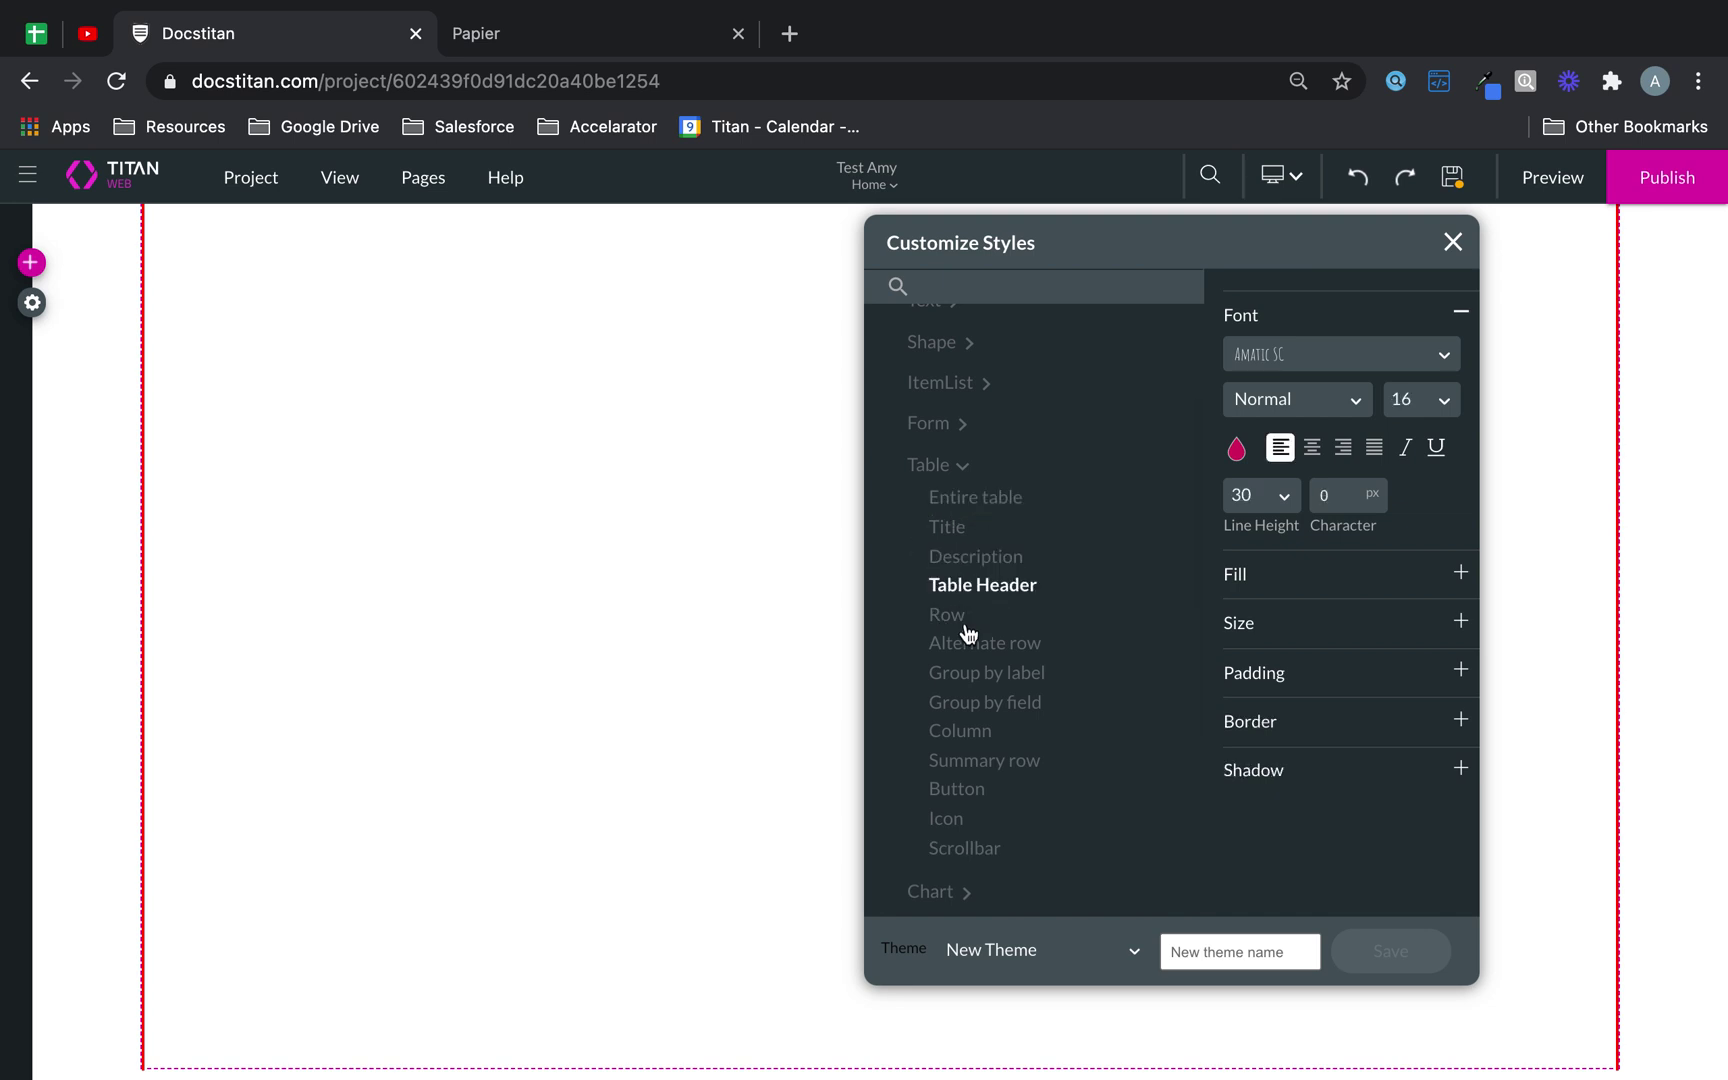
left_click(958, 620)
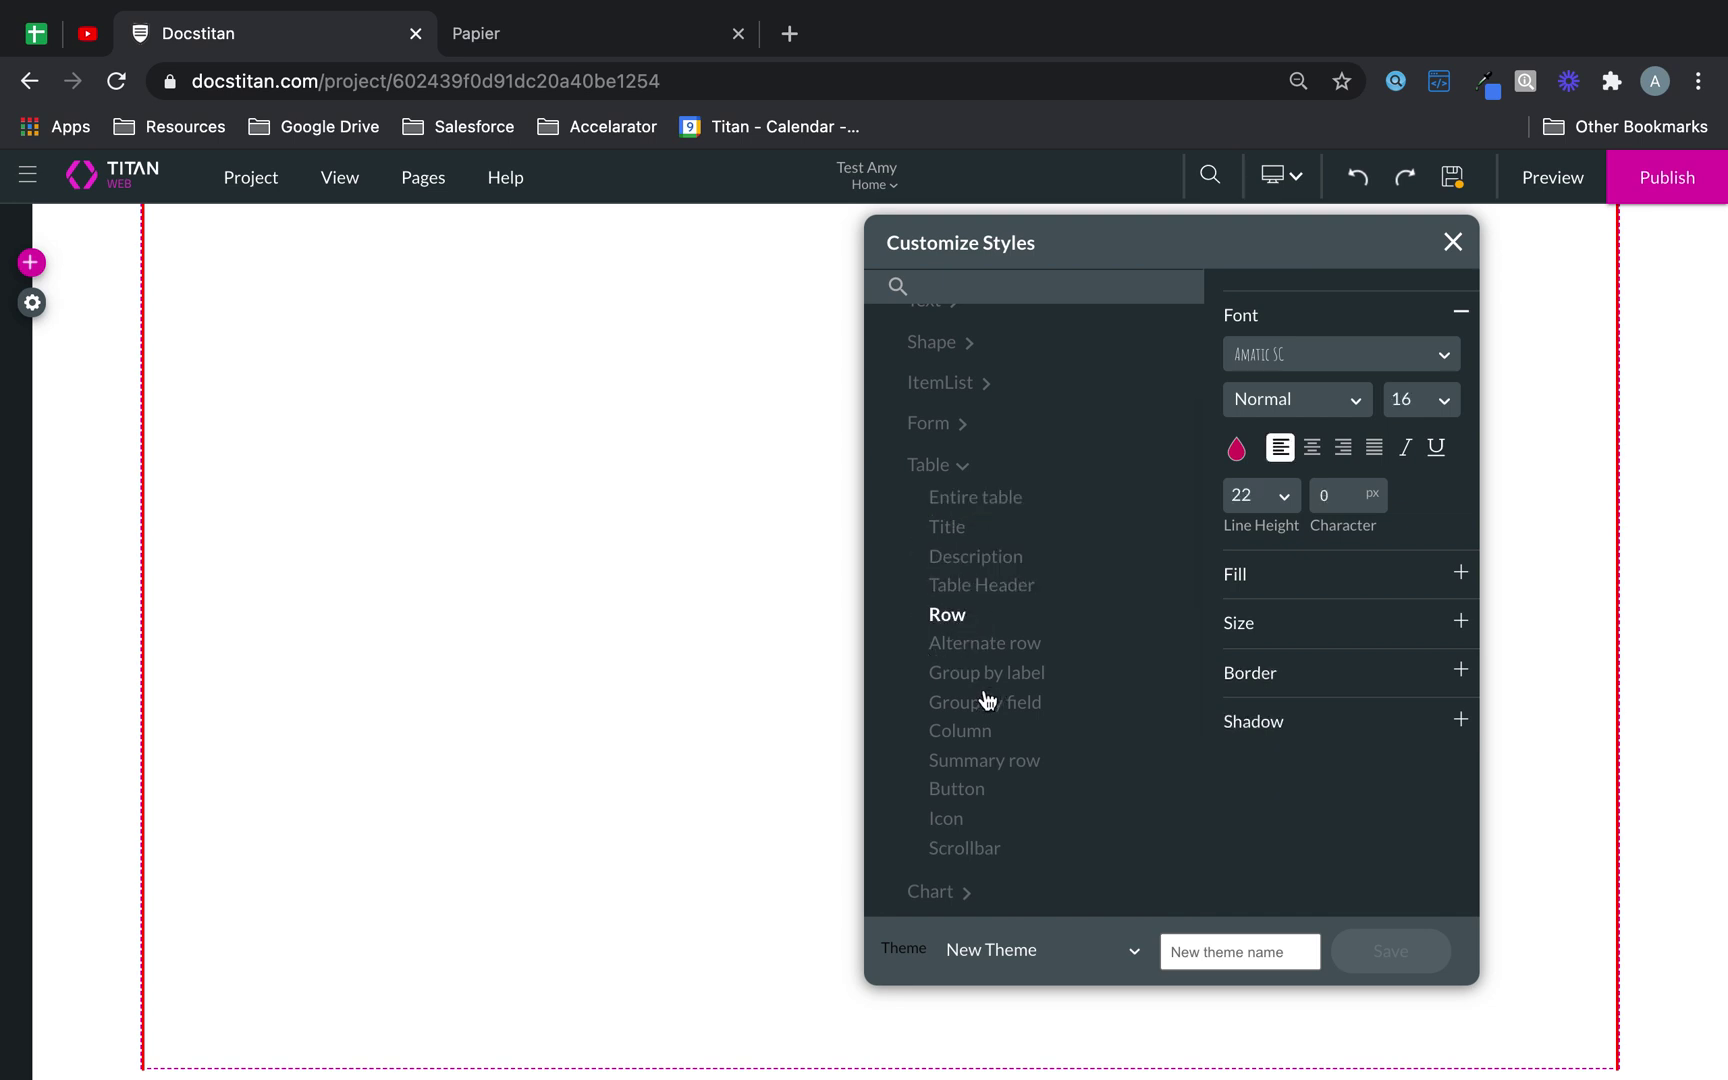
- Open the styles of the Tab complex element and place a tabs widget with vertically stacked tabs on the page
scroll(985, 698, "down", 5)
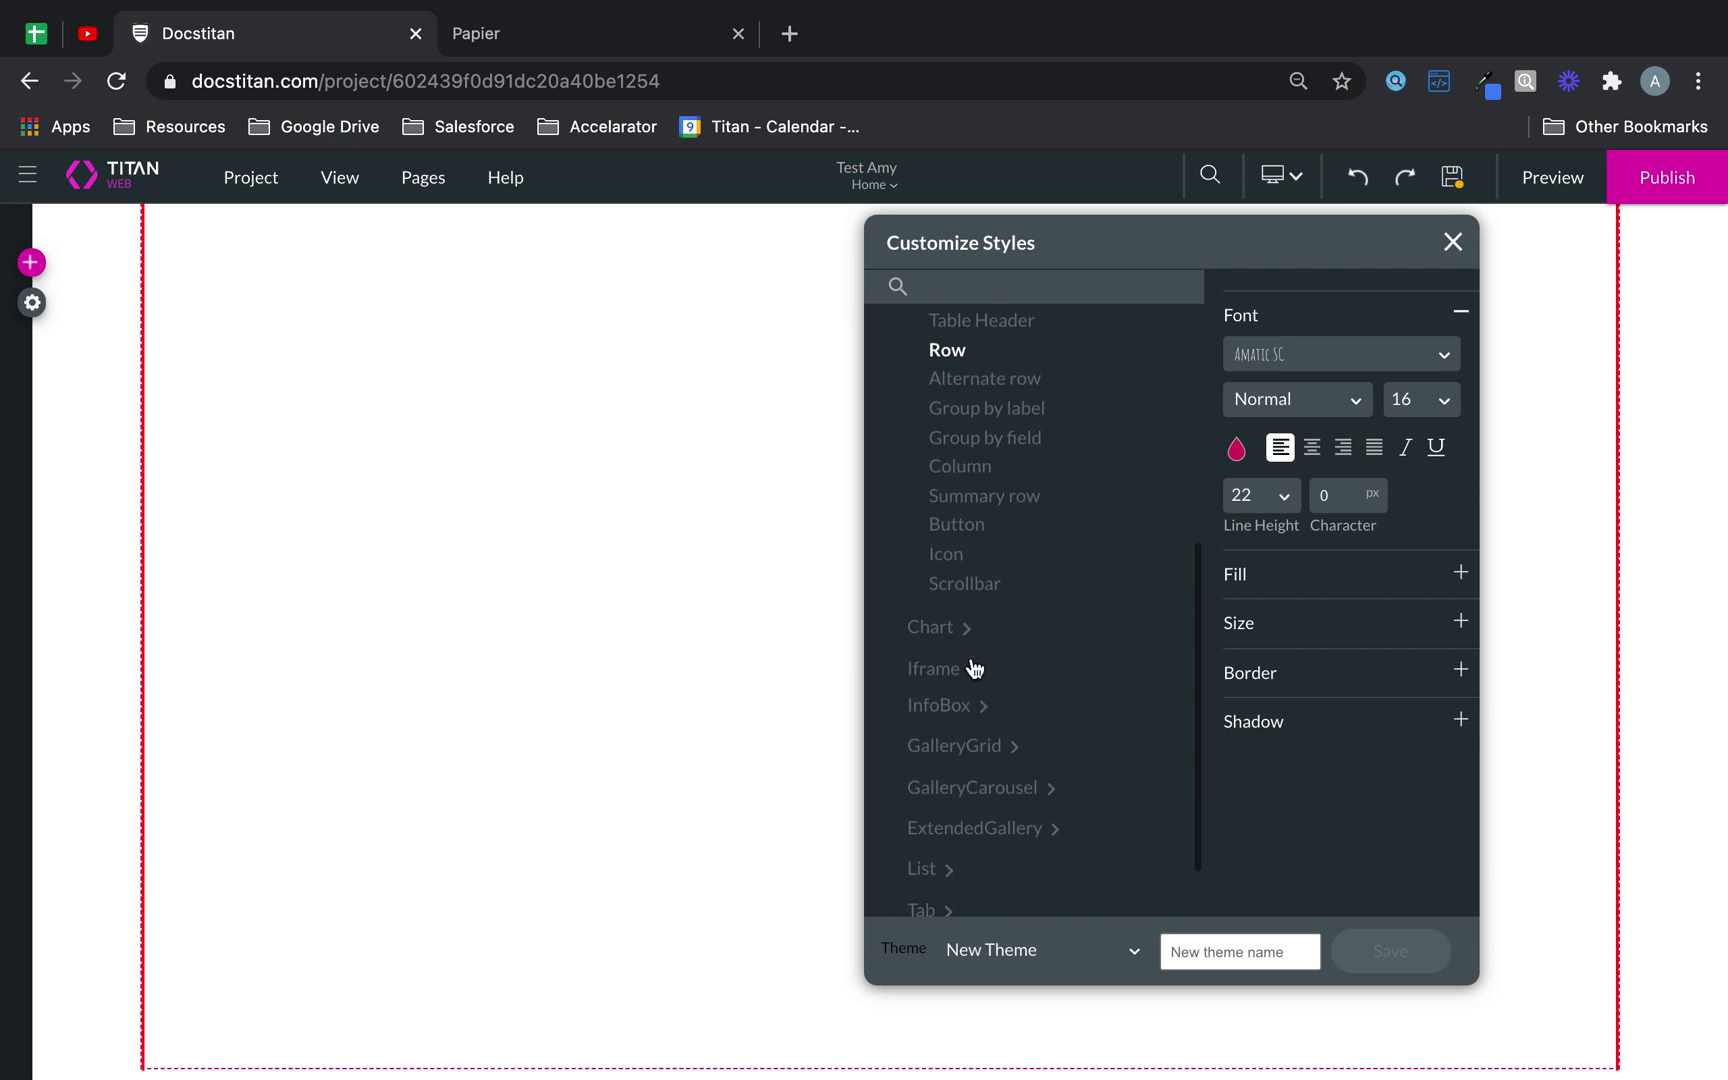
scroll(957, 760, "down", 2)
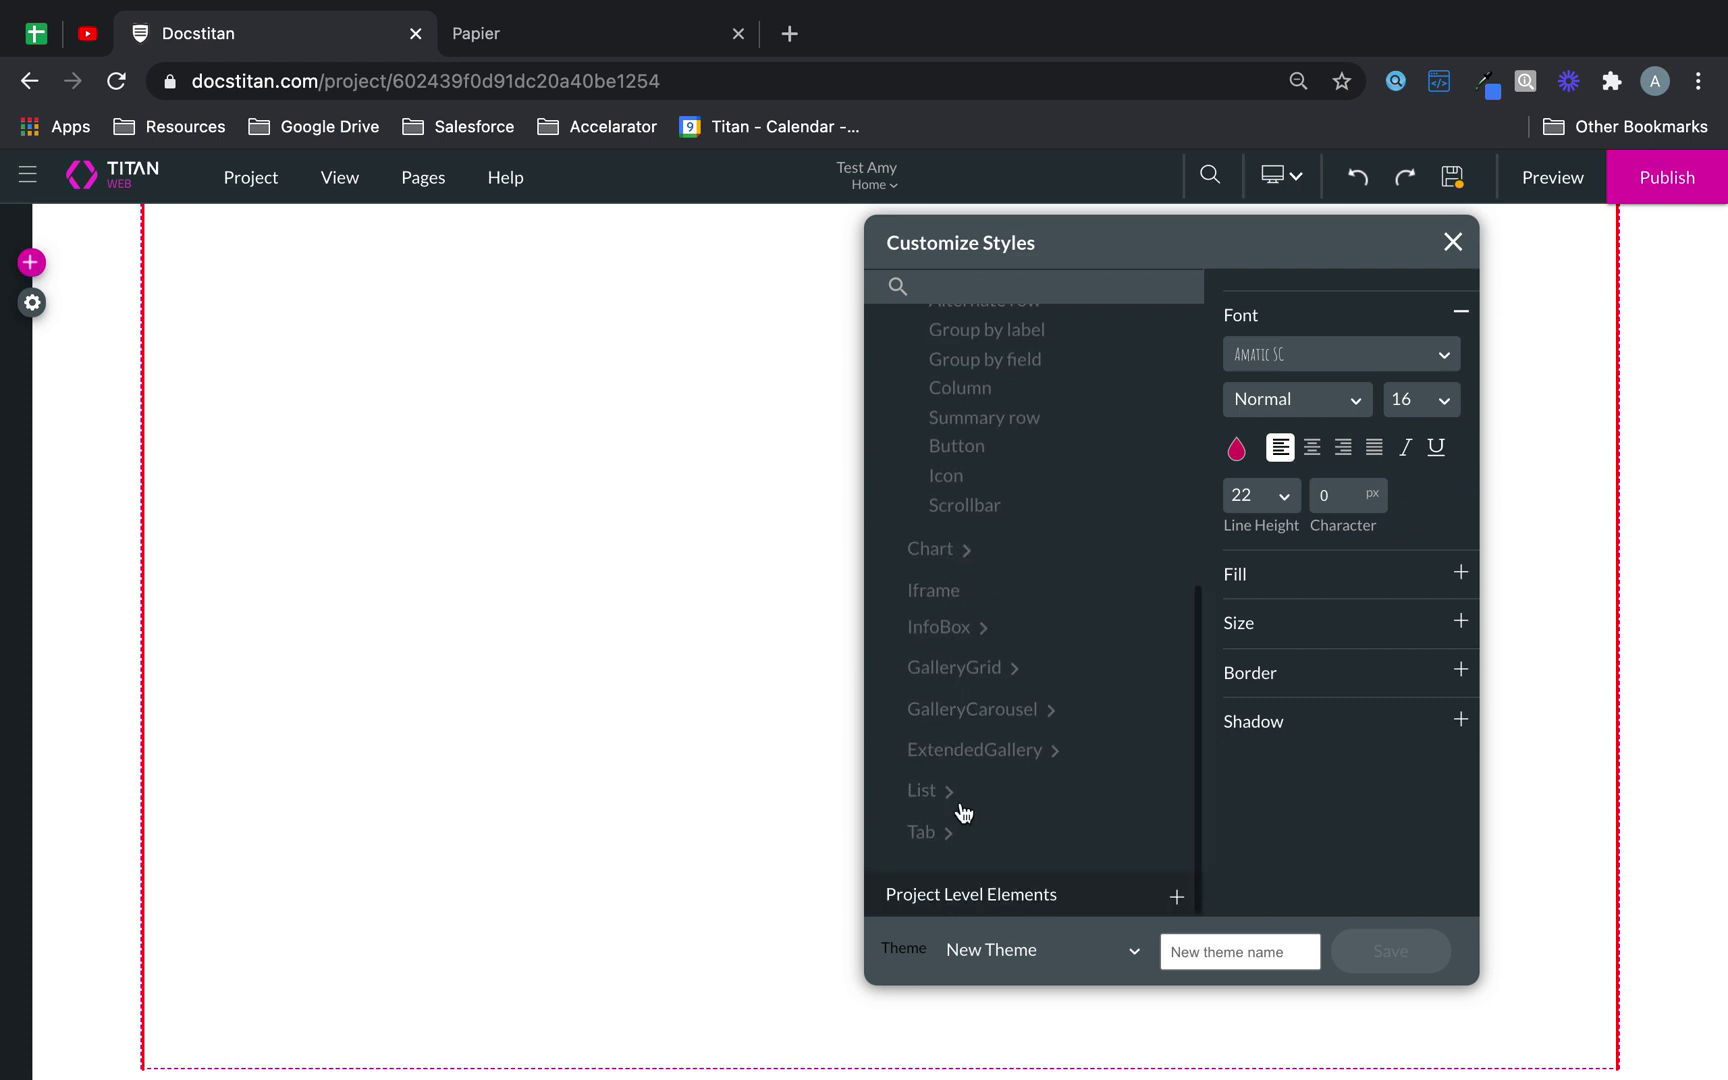
left_click(941, 836)
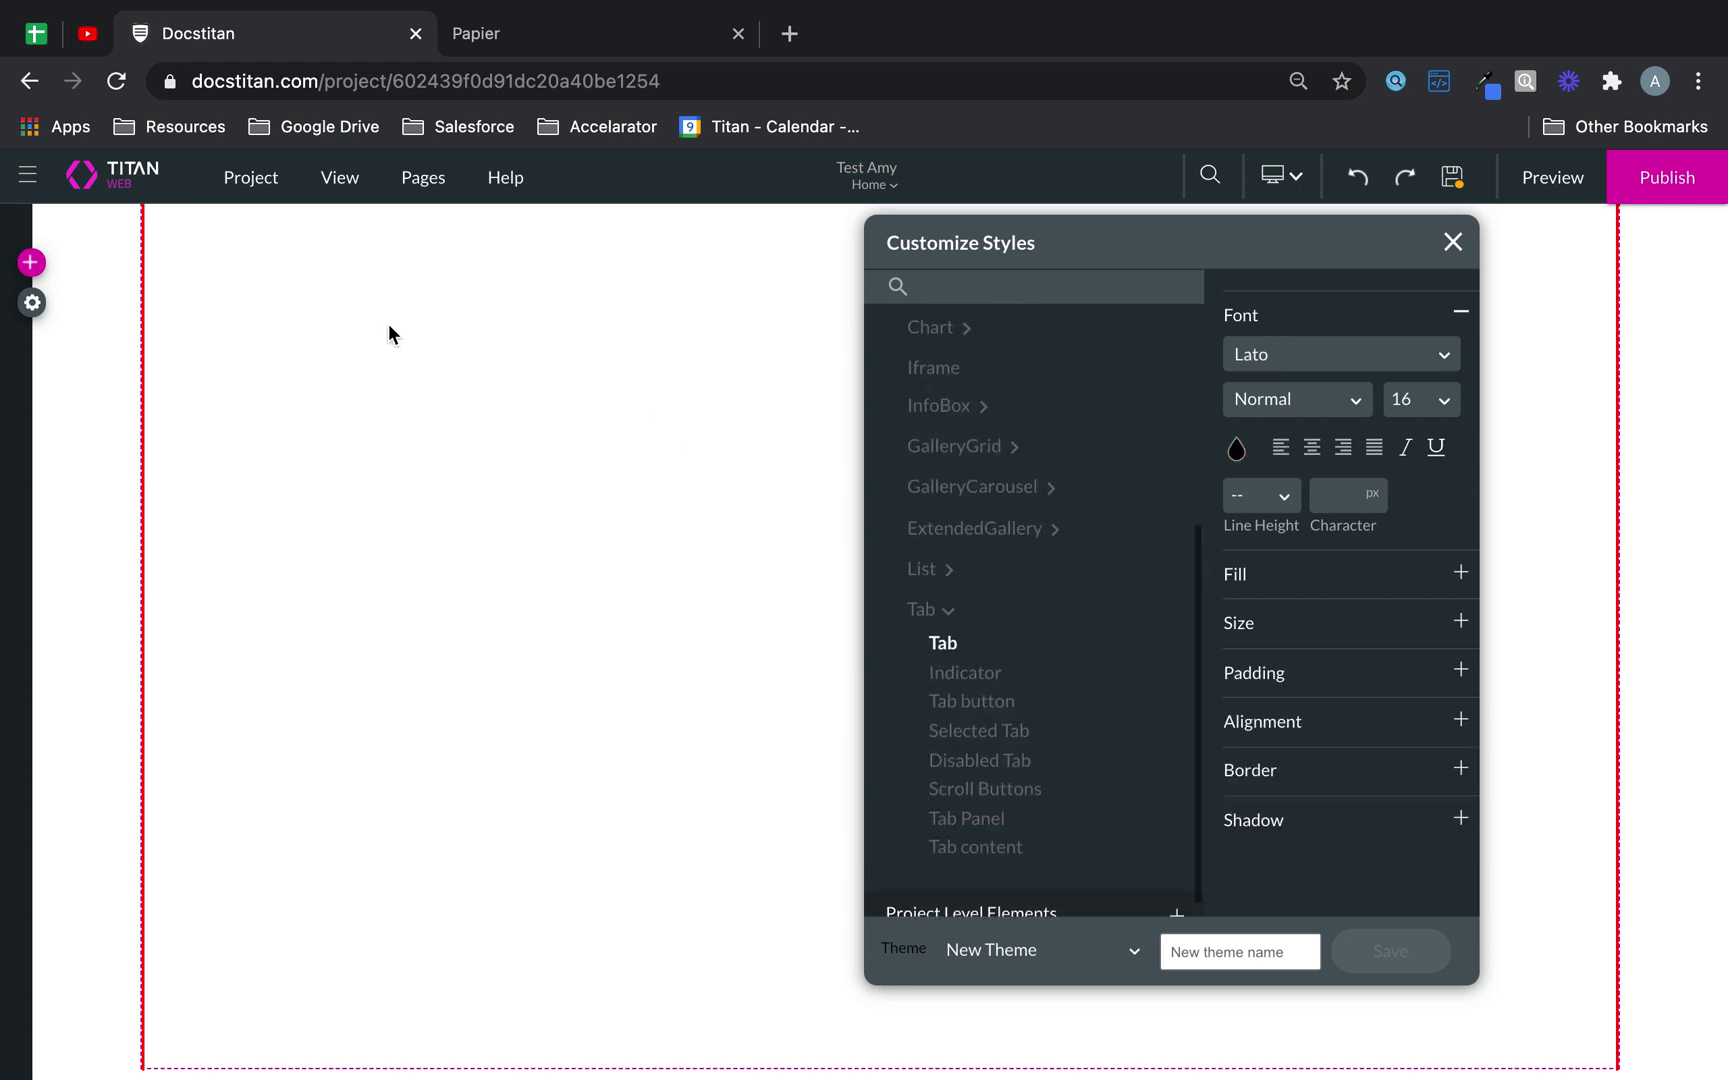
left_click(31, 262)
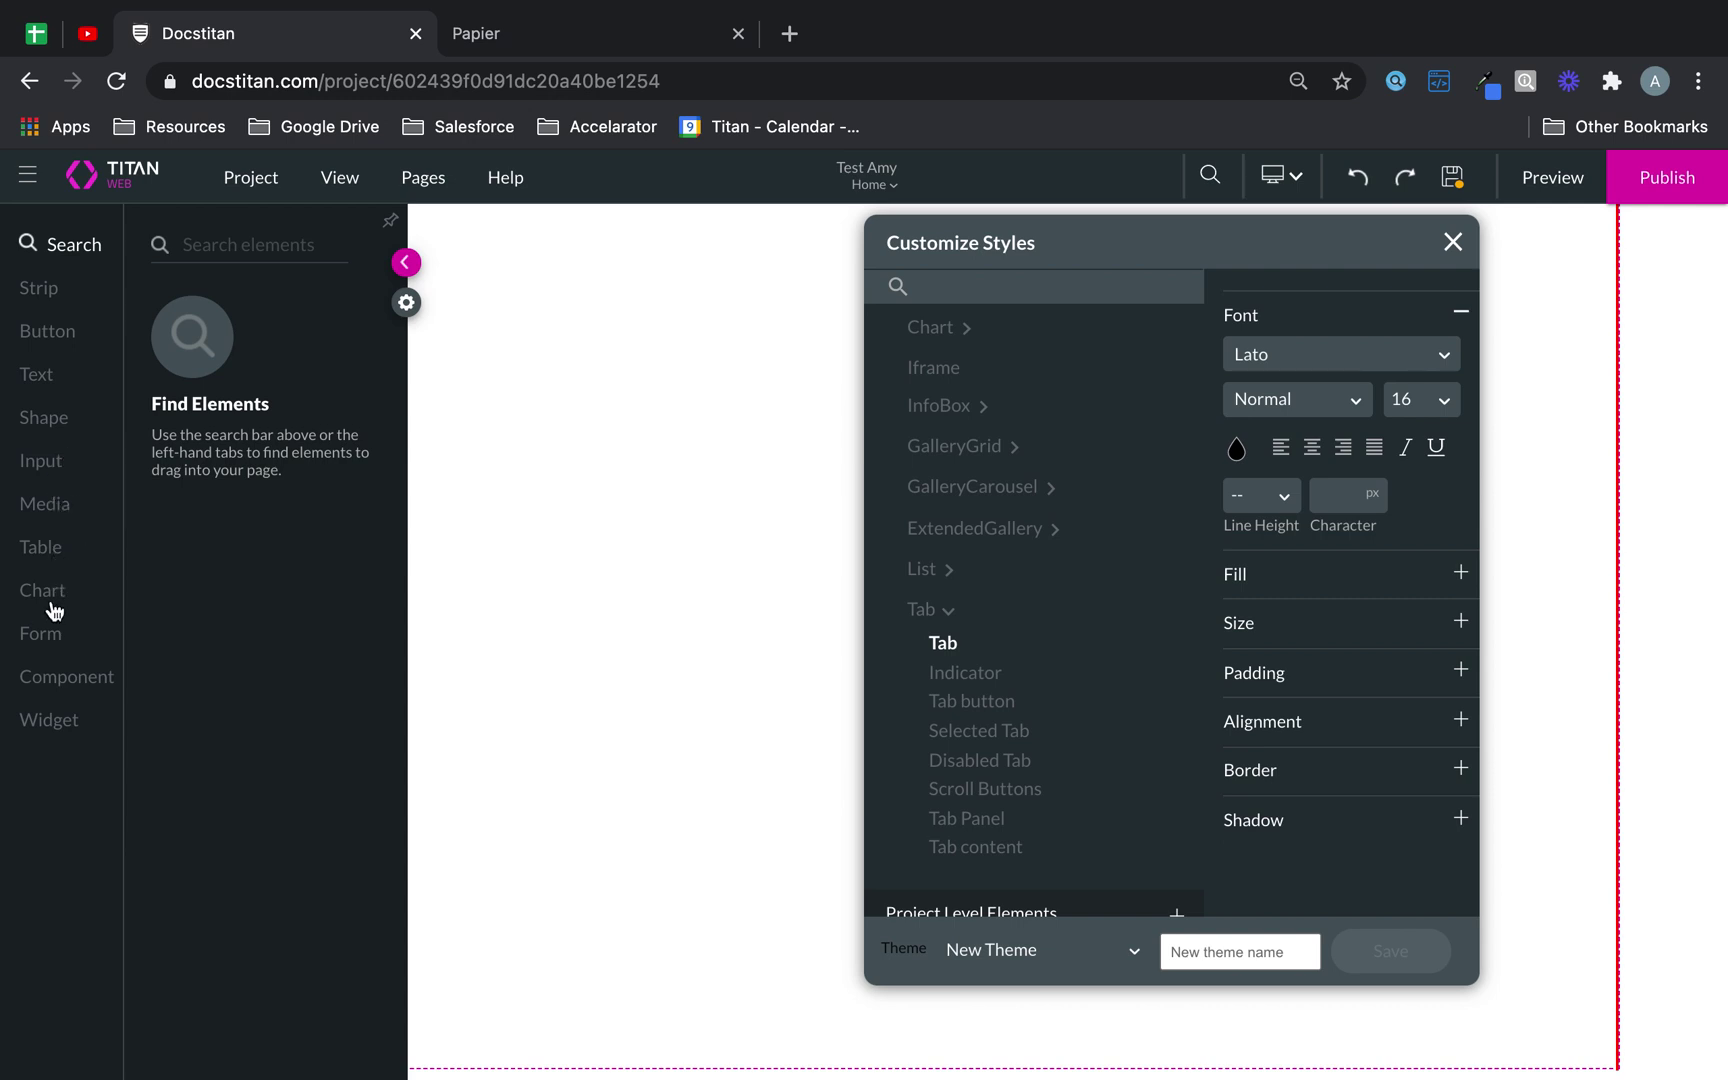
left_click(50, 720)
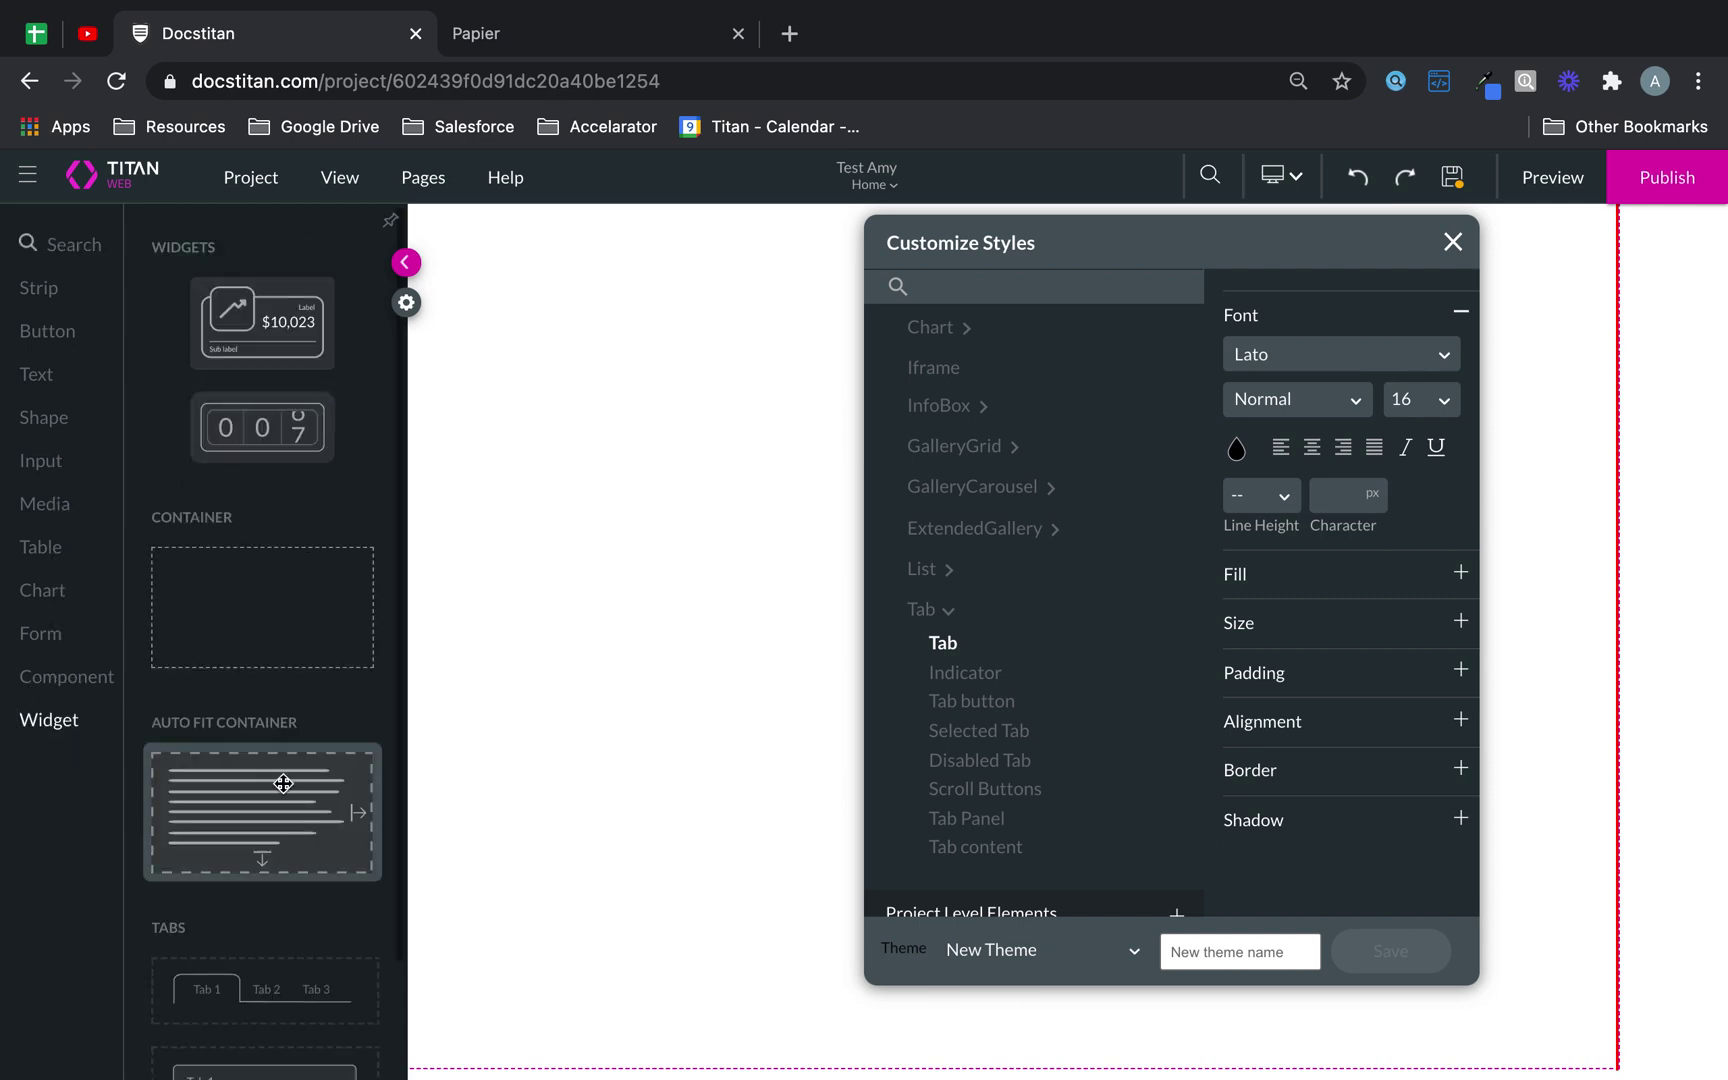
scroll(265, 800, "down", 2)
left_click_drag(224, 941, 516, 634)
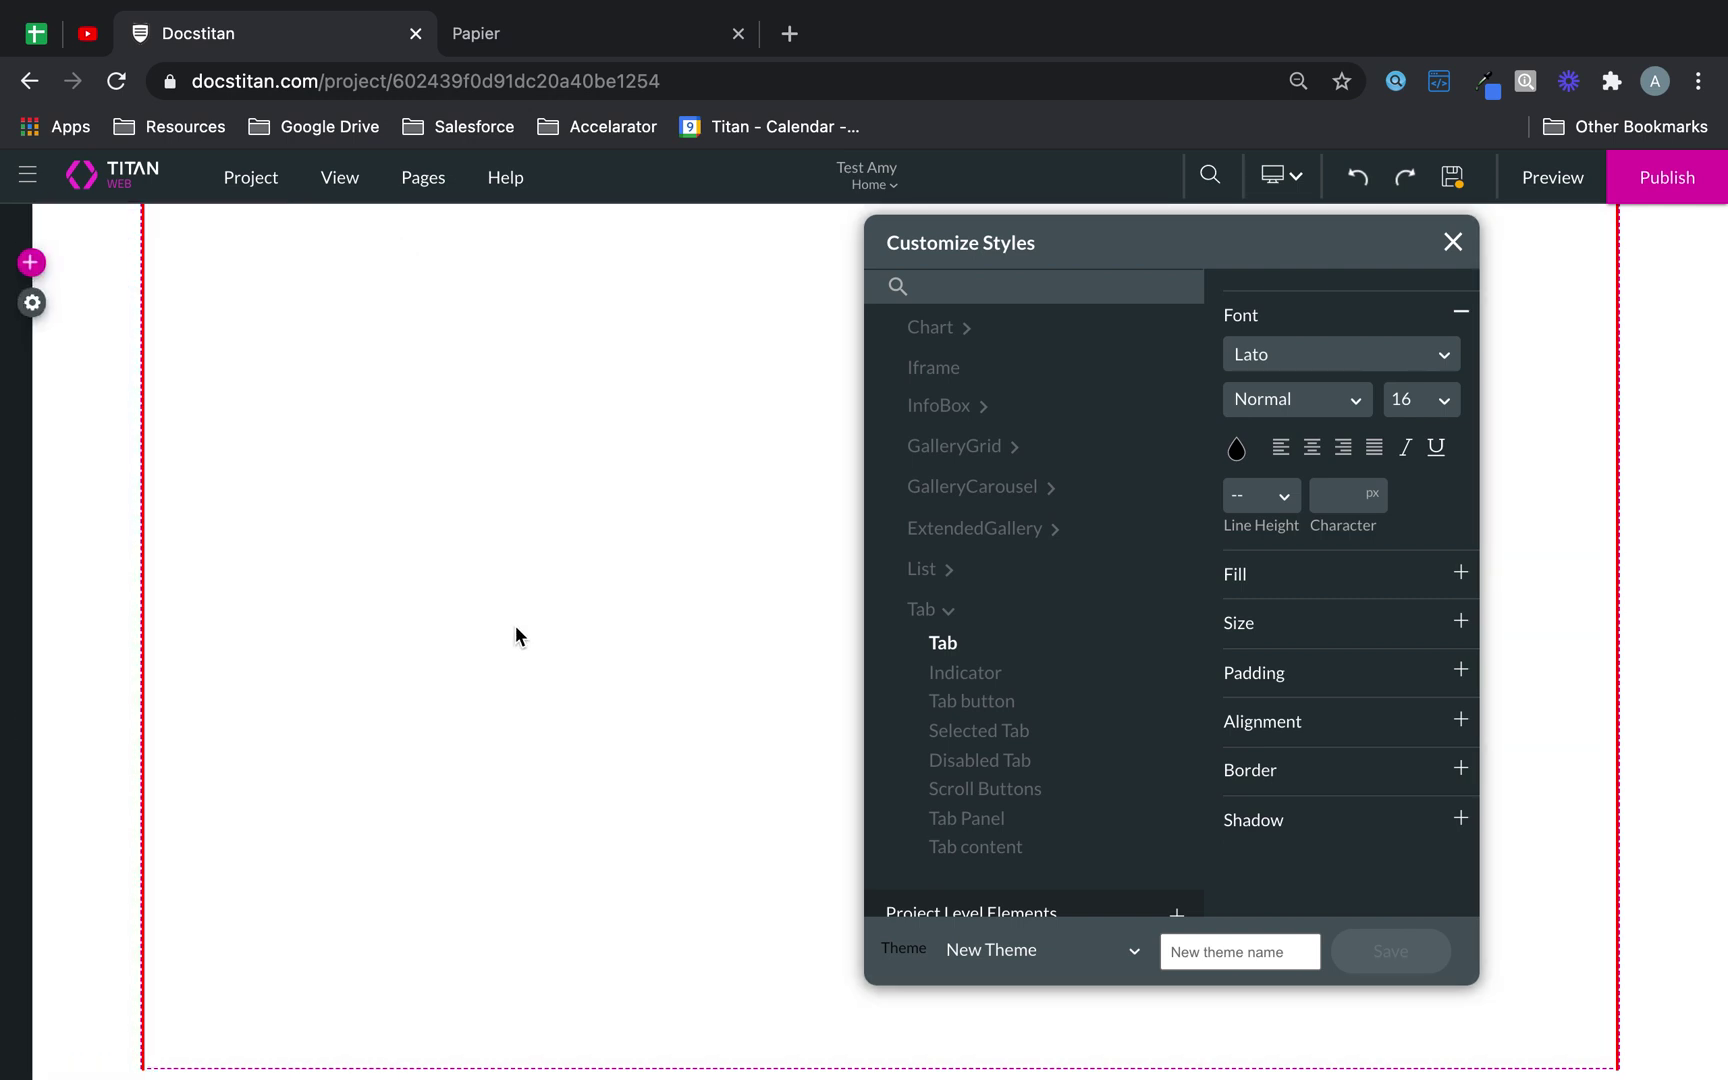
left_click_drag(598, 683, 454, 490)
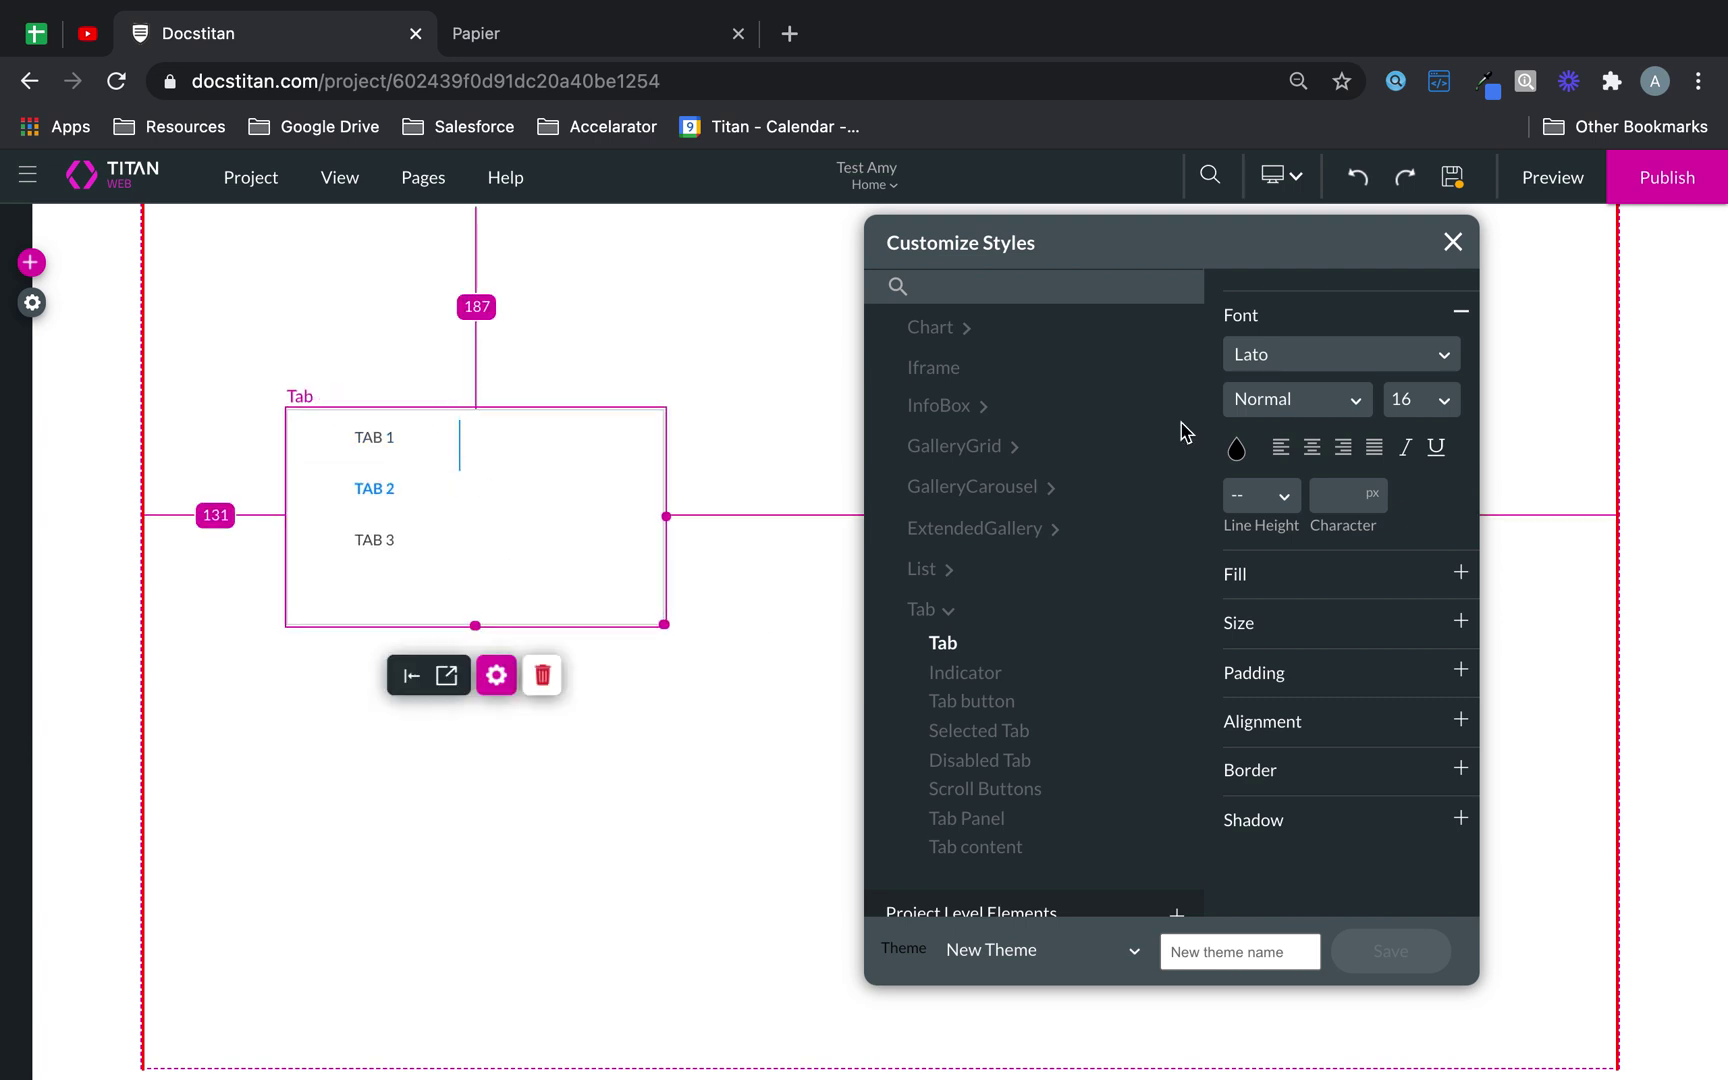
- Set the font color of the Tab style to #D61664, after trying #18388C
left_click(1237, 449)
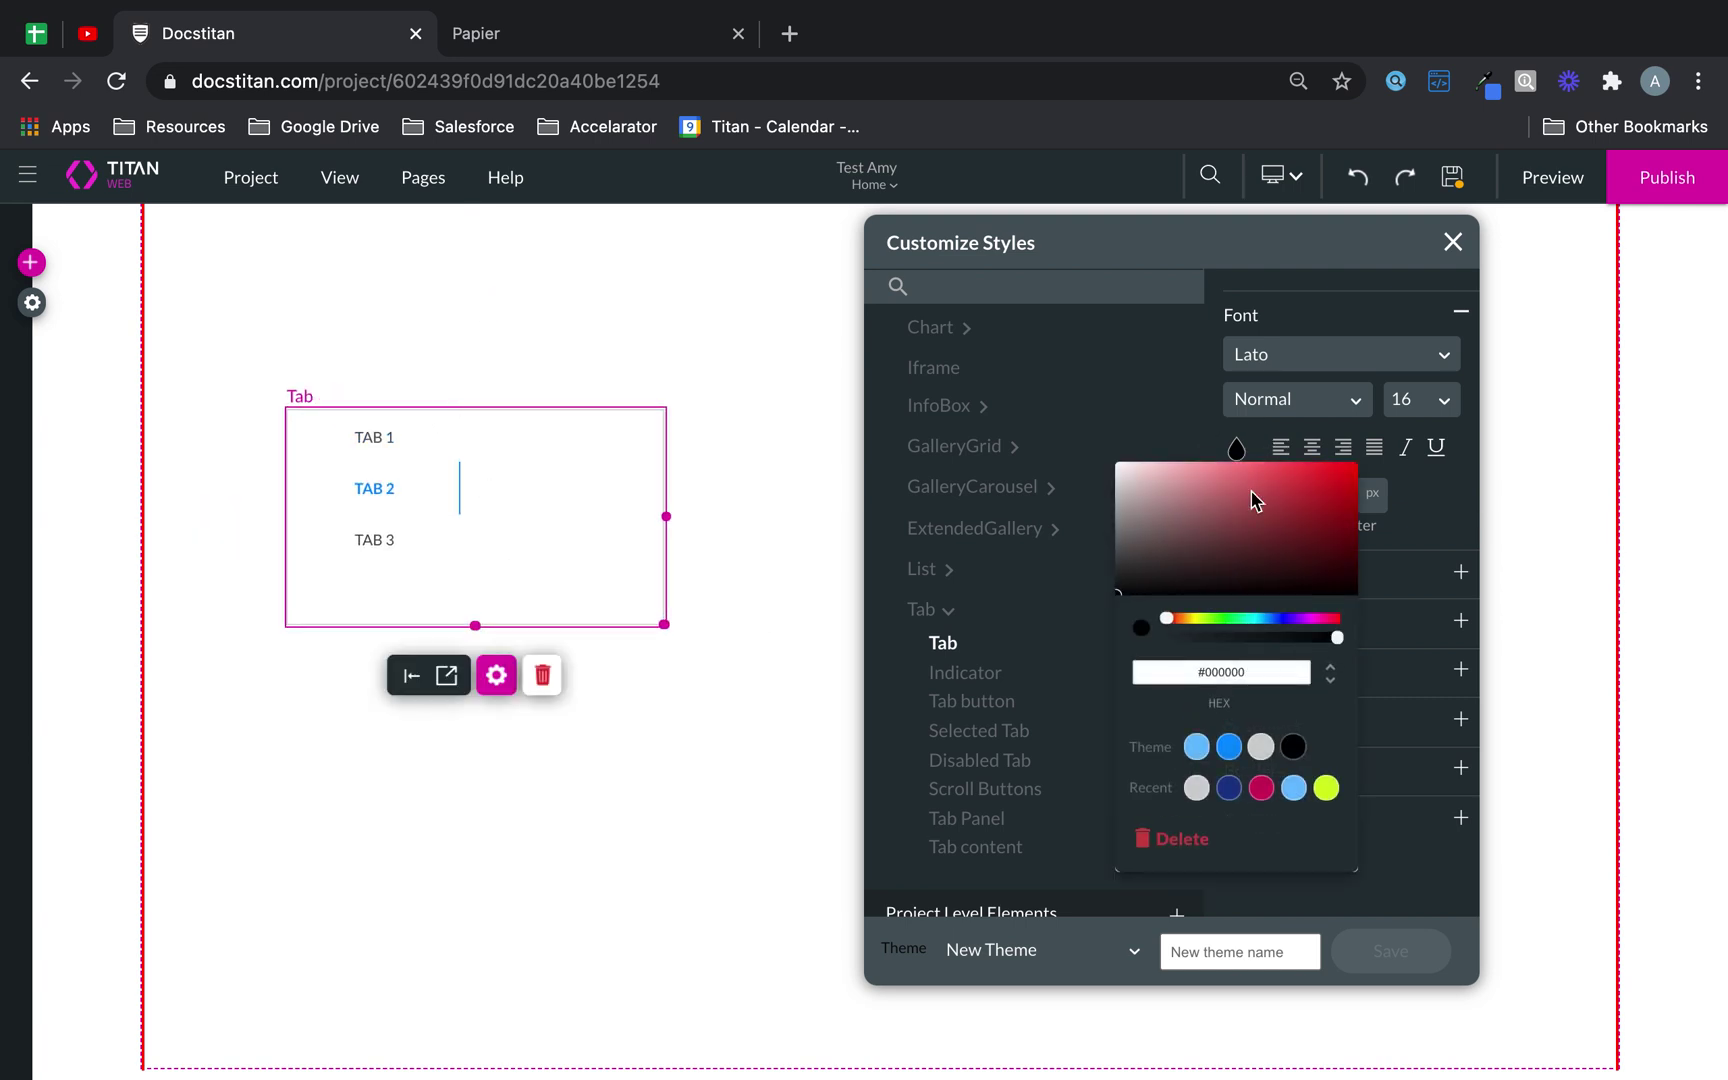
left_click(1231, 789)
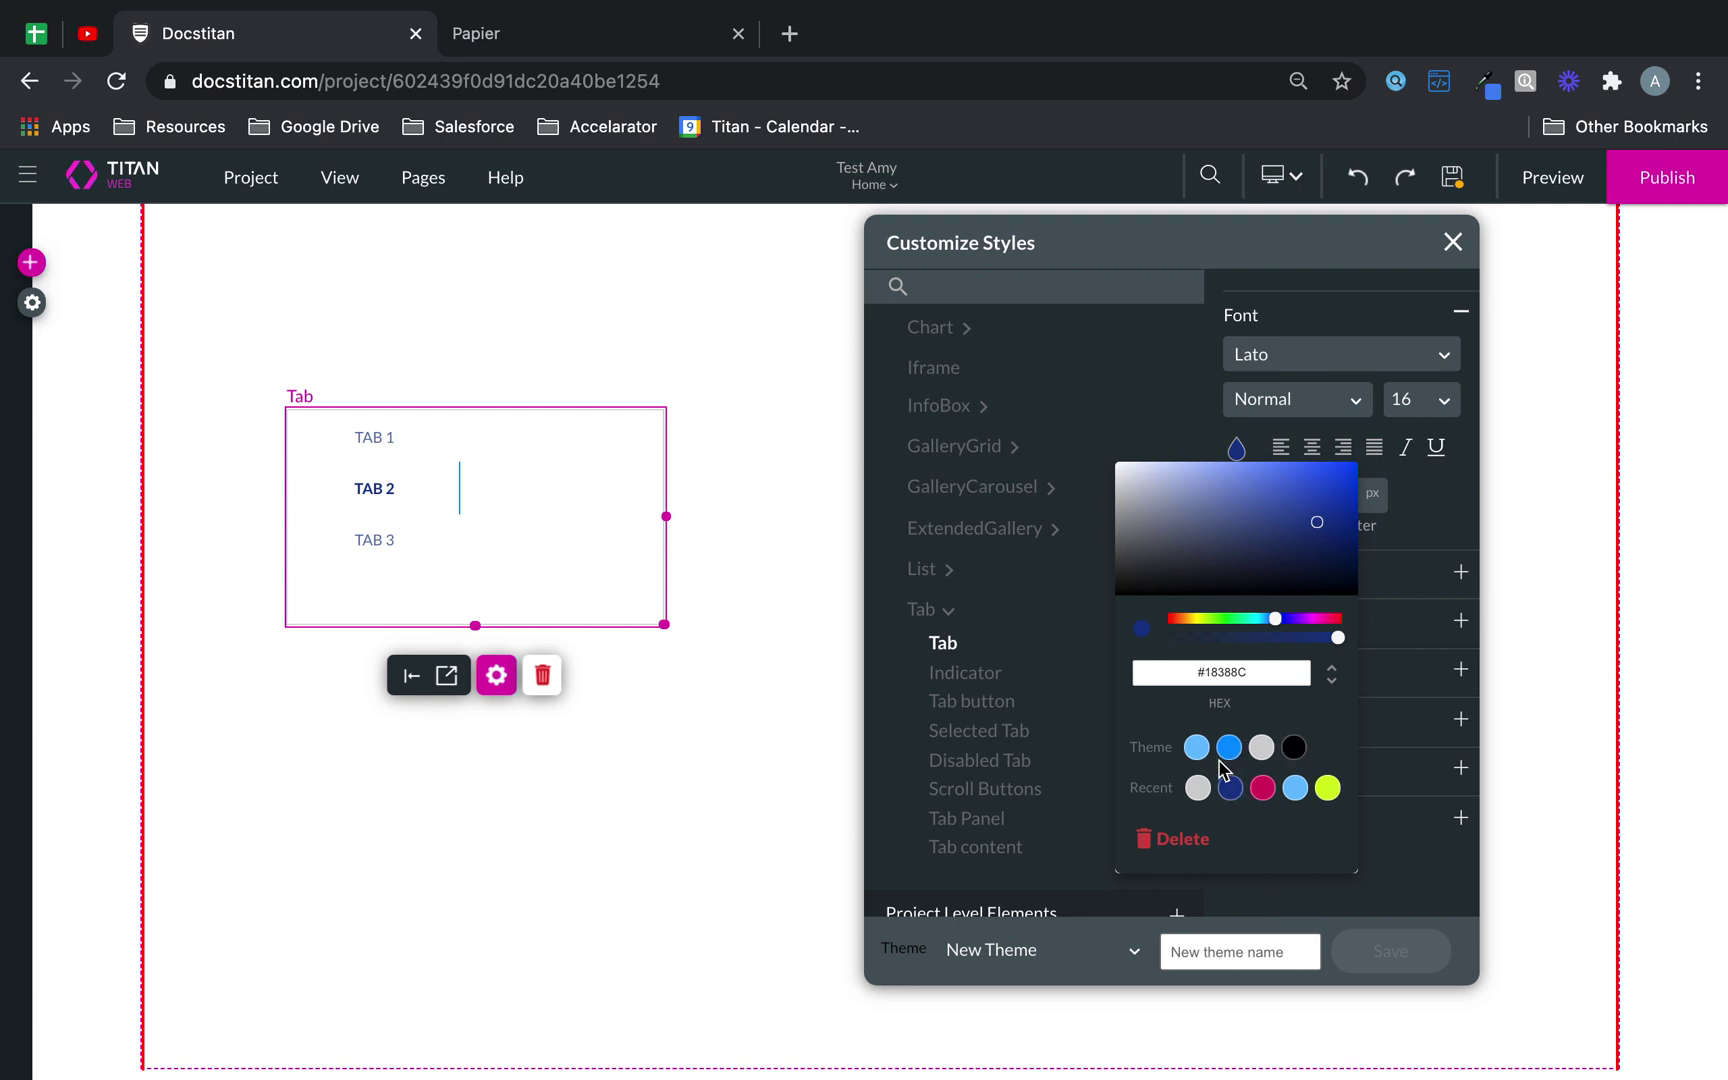
left_click(1262, 789)
left_click(1472, 542)
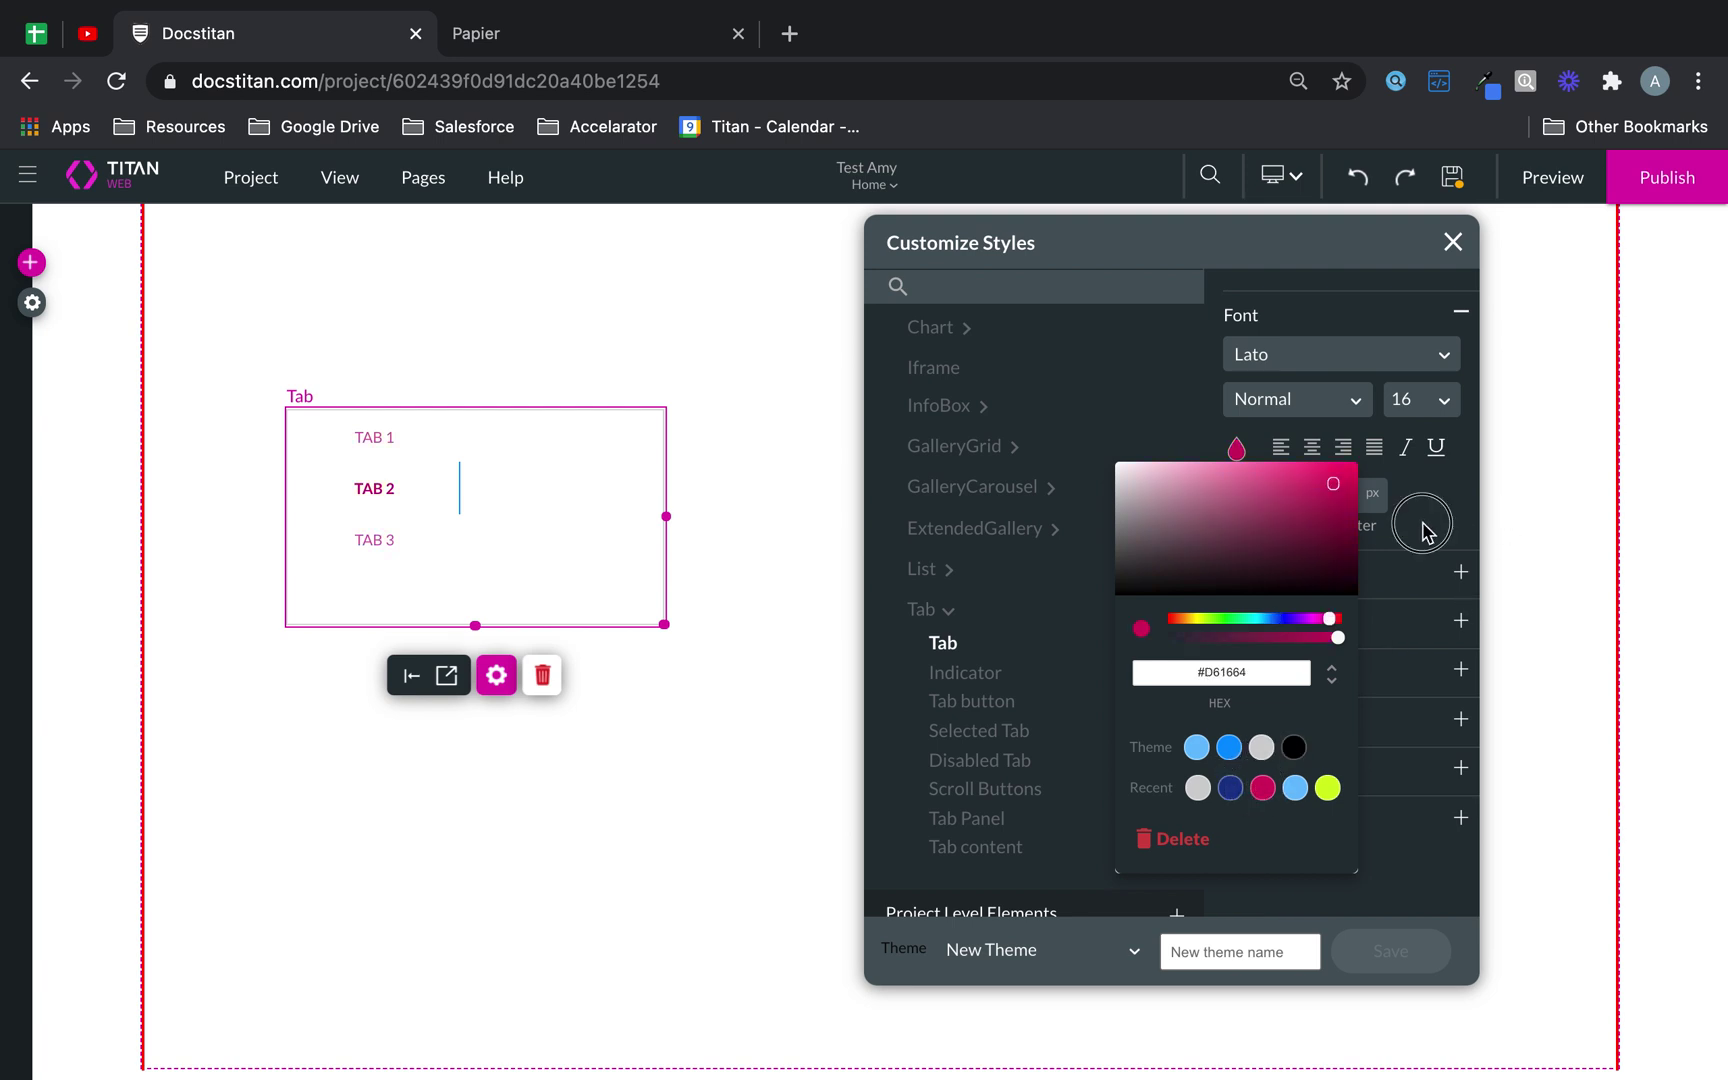
- Set the default font color of the Tab button style to light blue #68BEFF
left_click(985, 705)
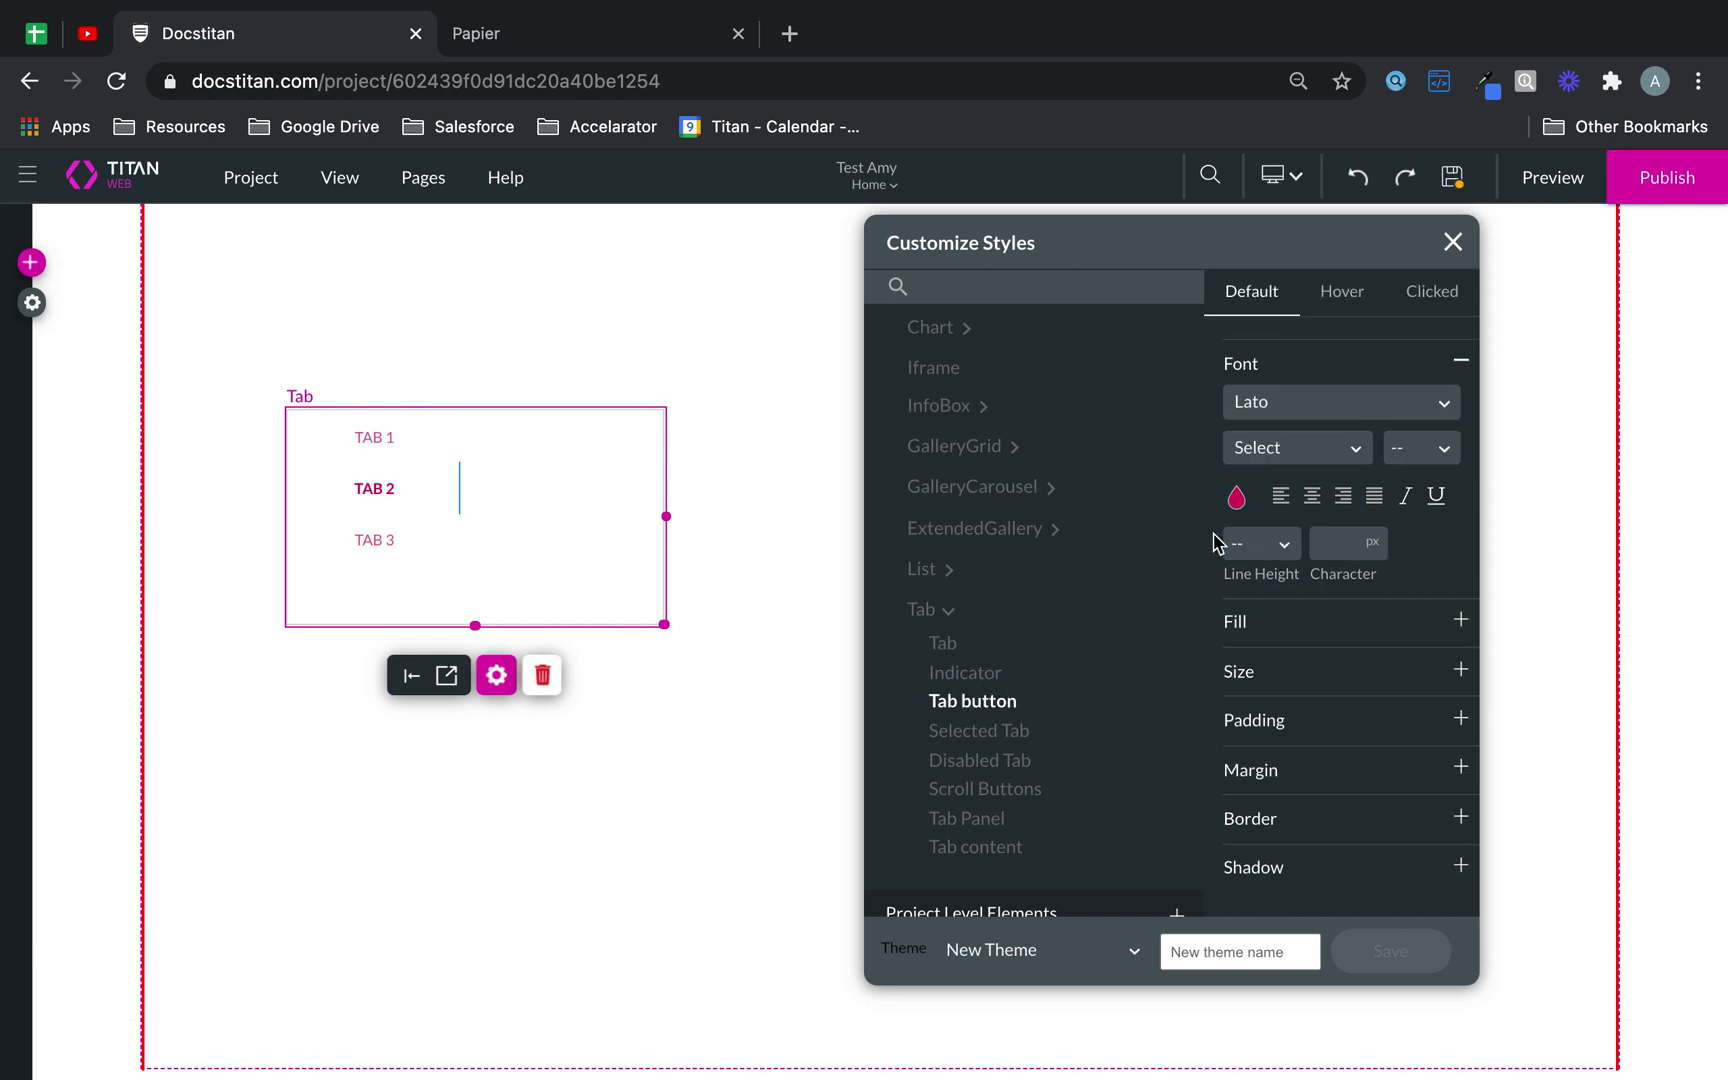
left_click(1237, 497)
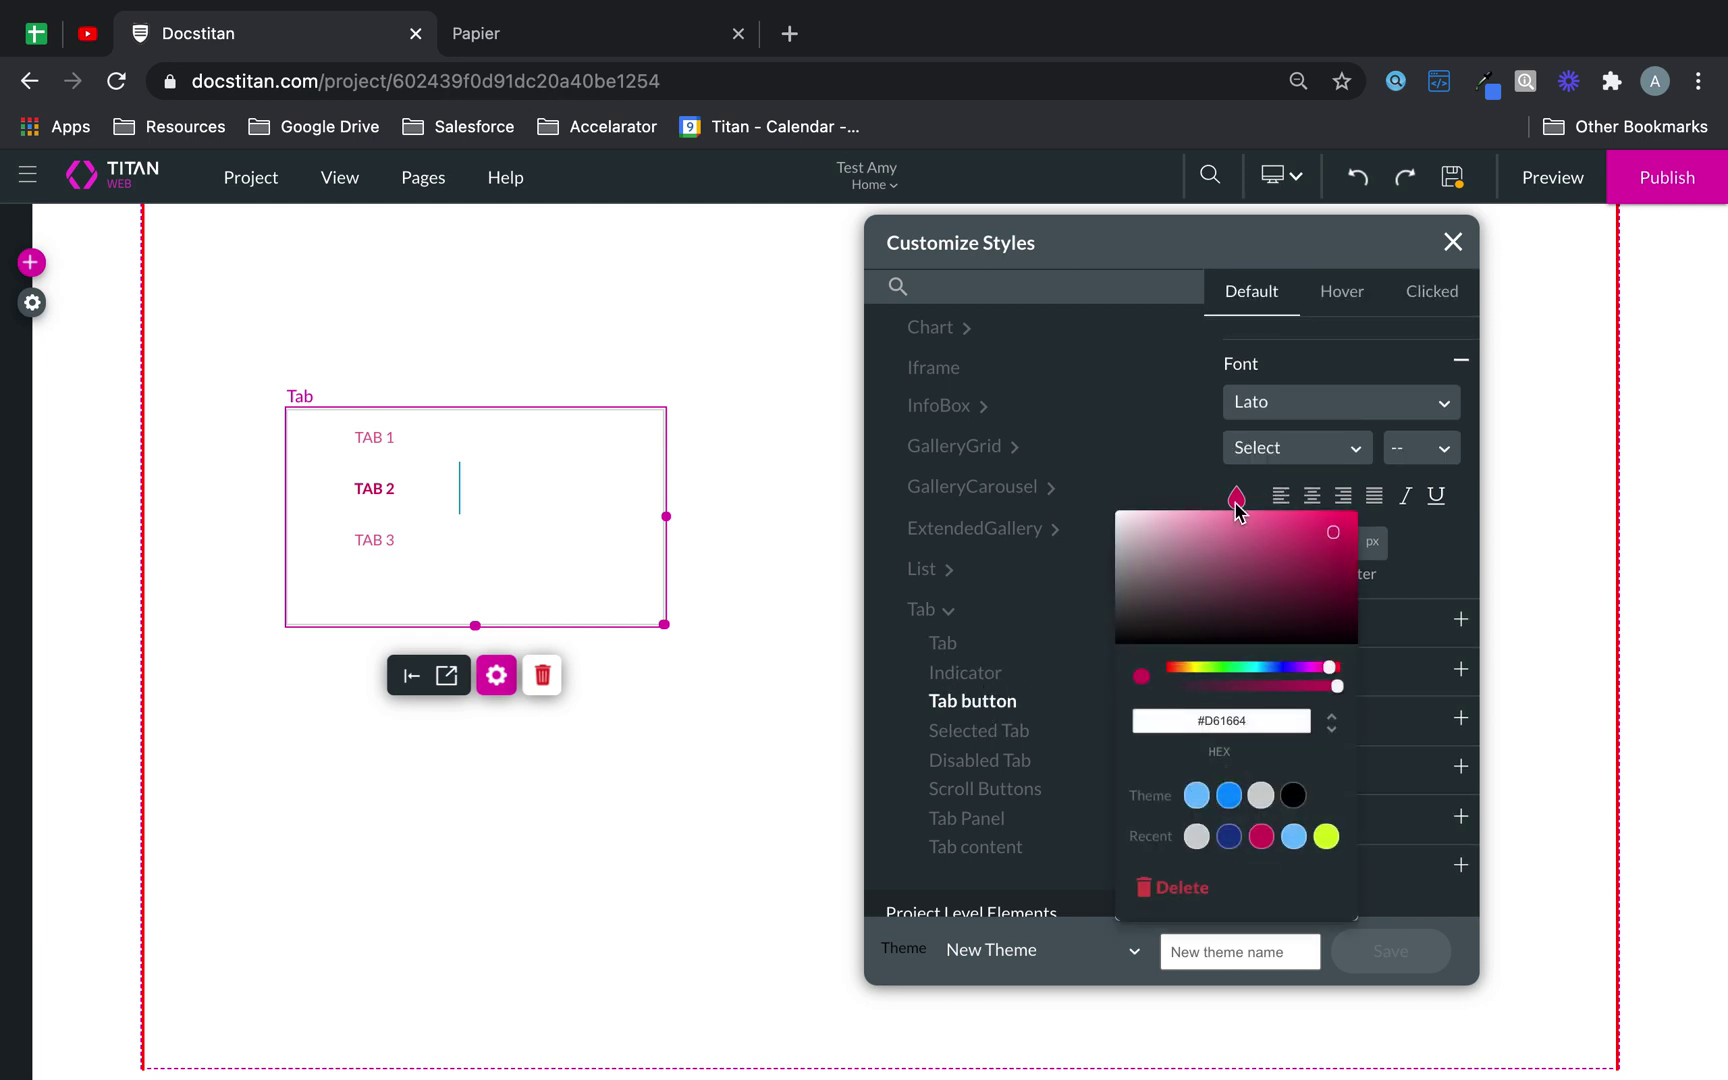
left_click(1294, 837)
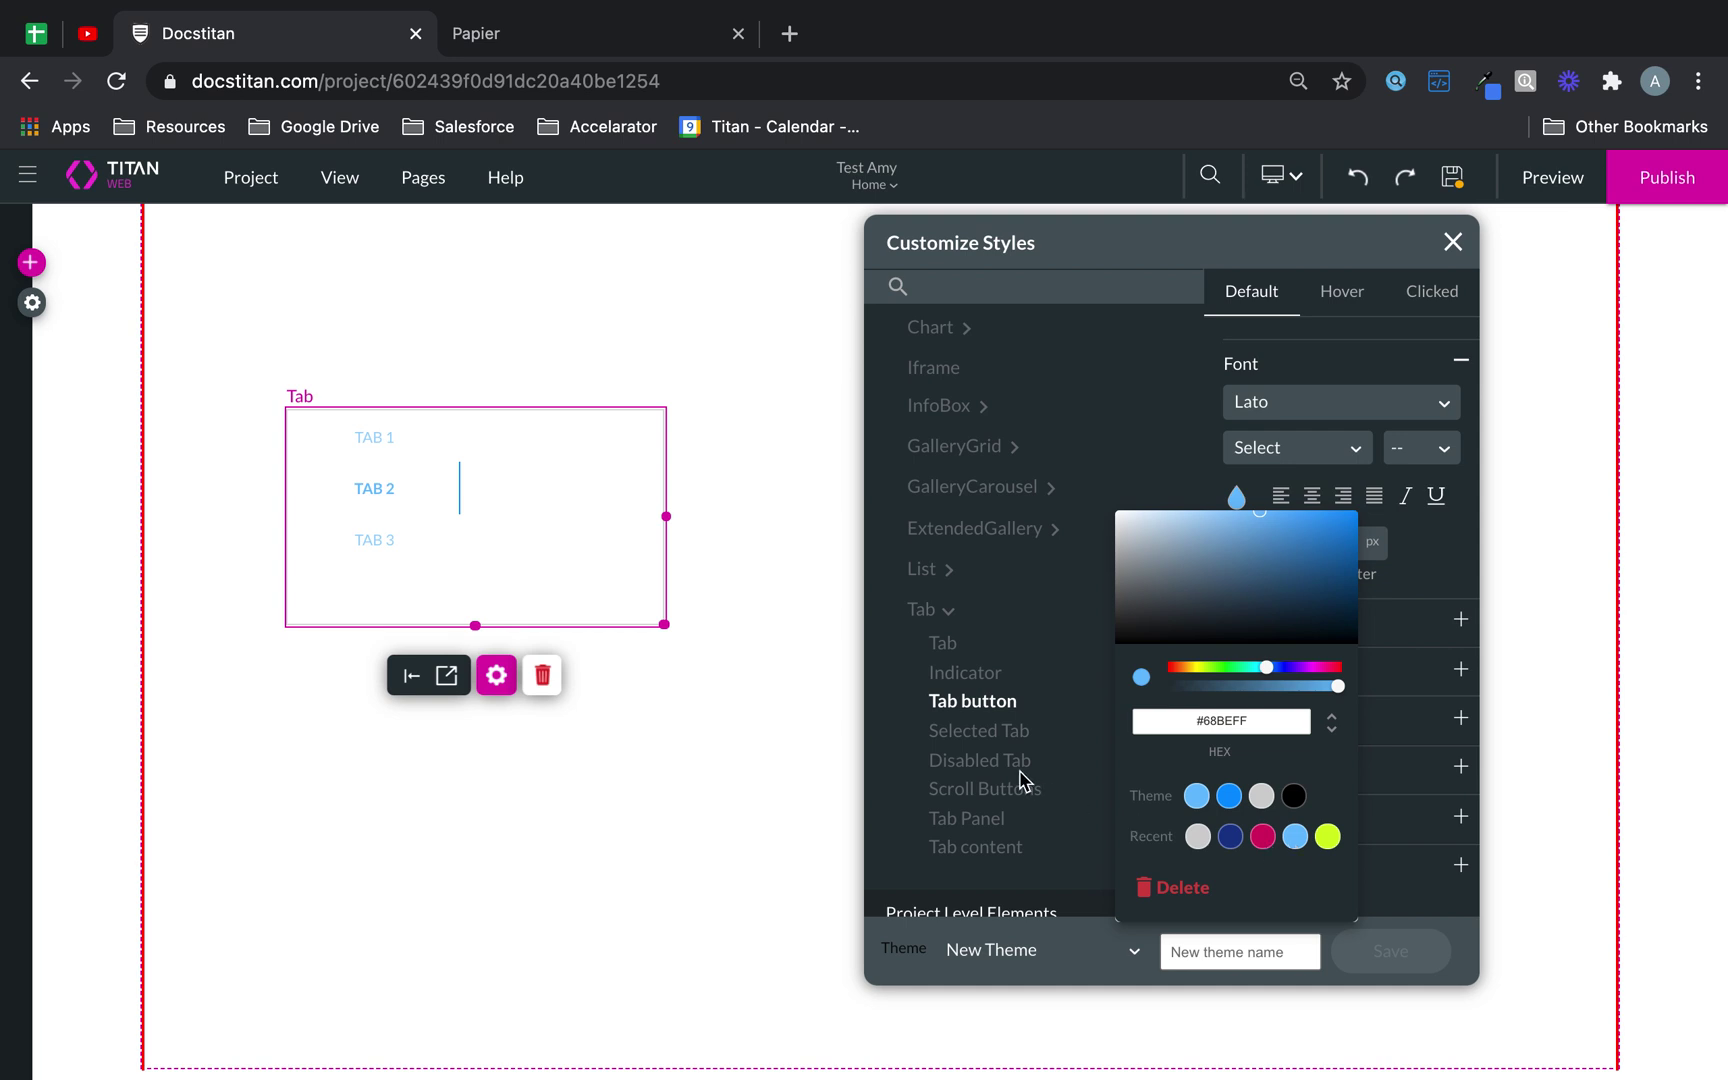
- Try several recent colors for the Tab Panel's default fill and set it to solid black #000000
left_click(986, 830)
left_click(986, 820)
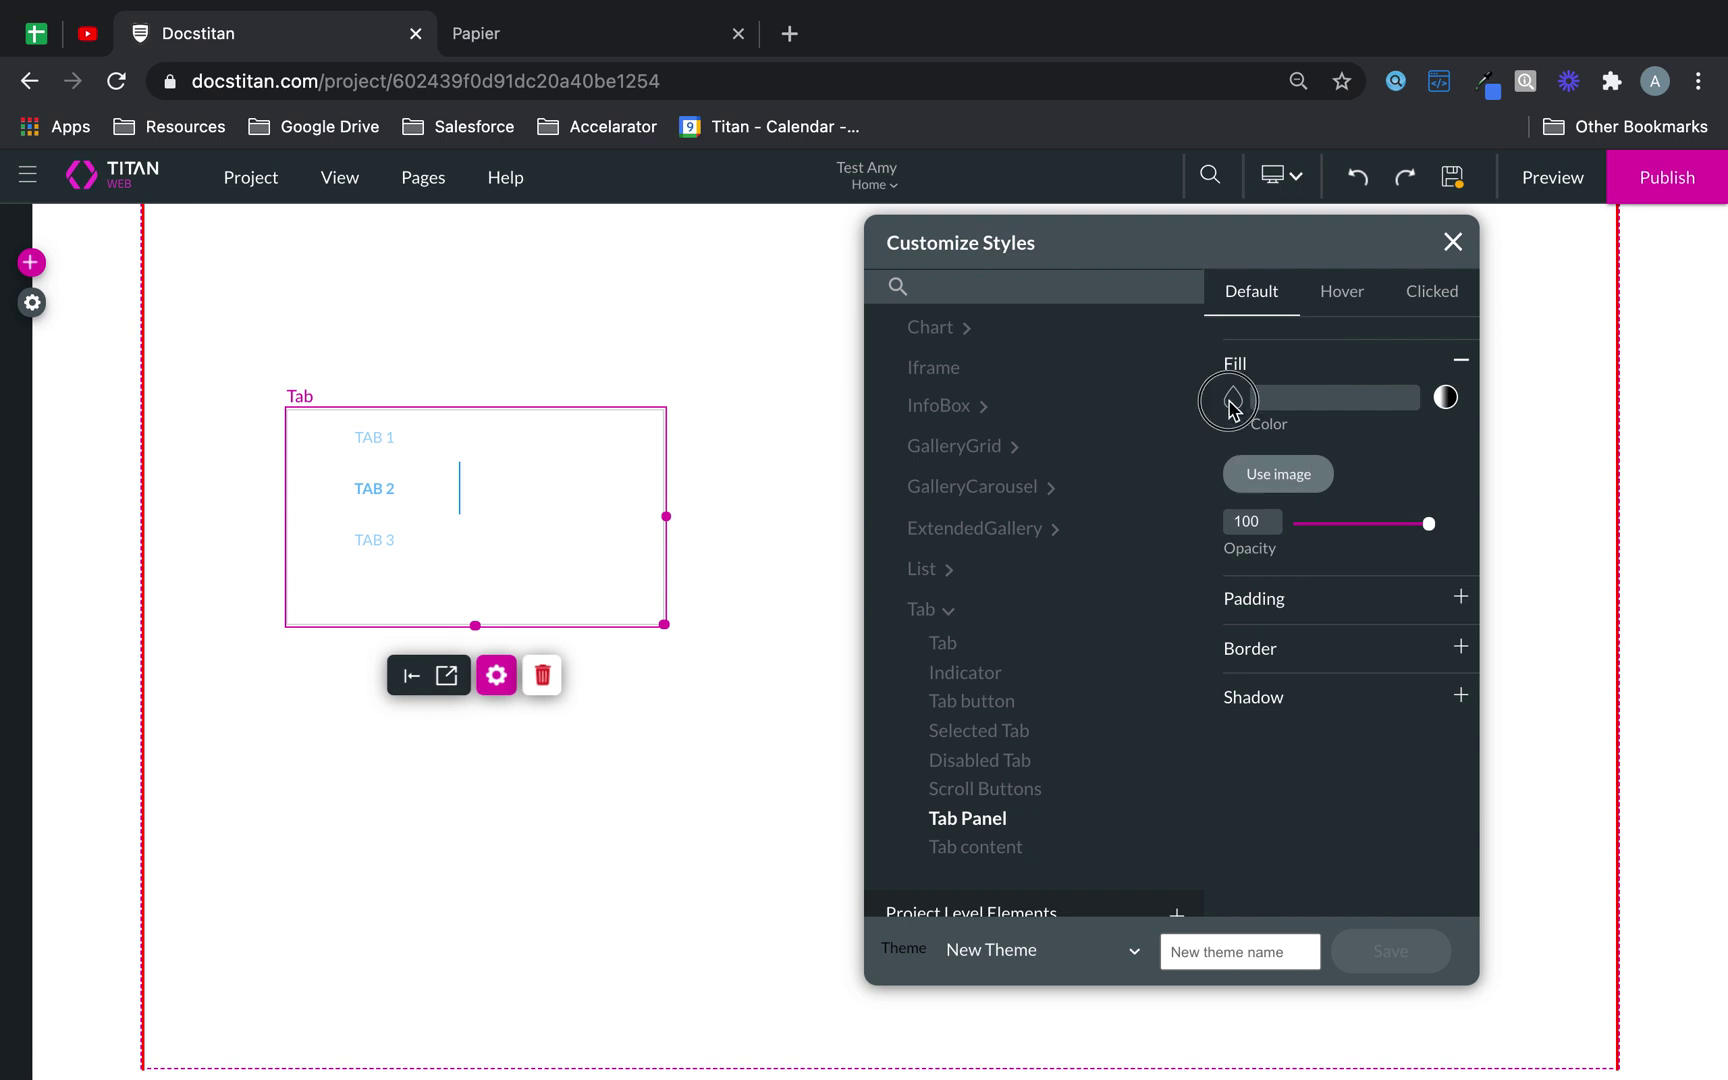
left_click(1233, 397)
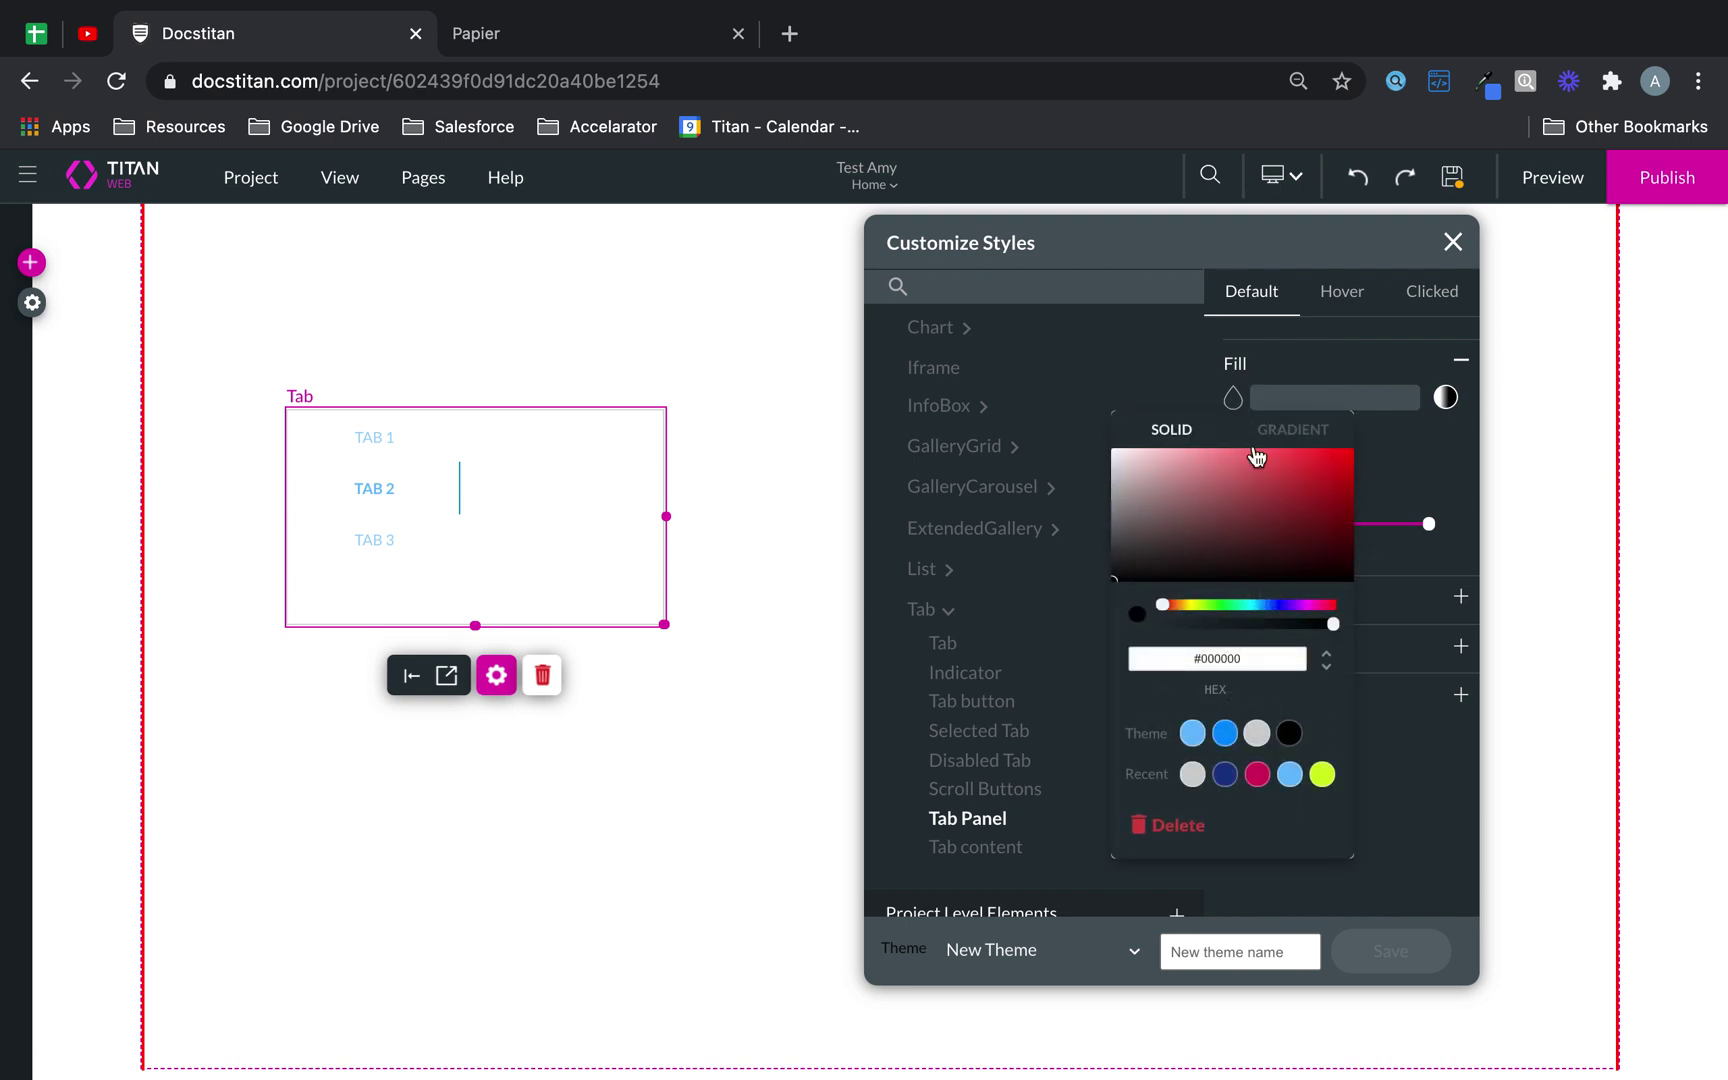
left_click(1257, 775)
left_click(1291, 775)
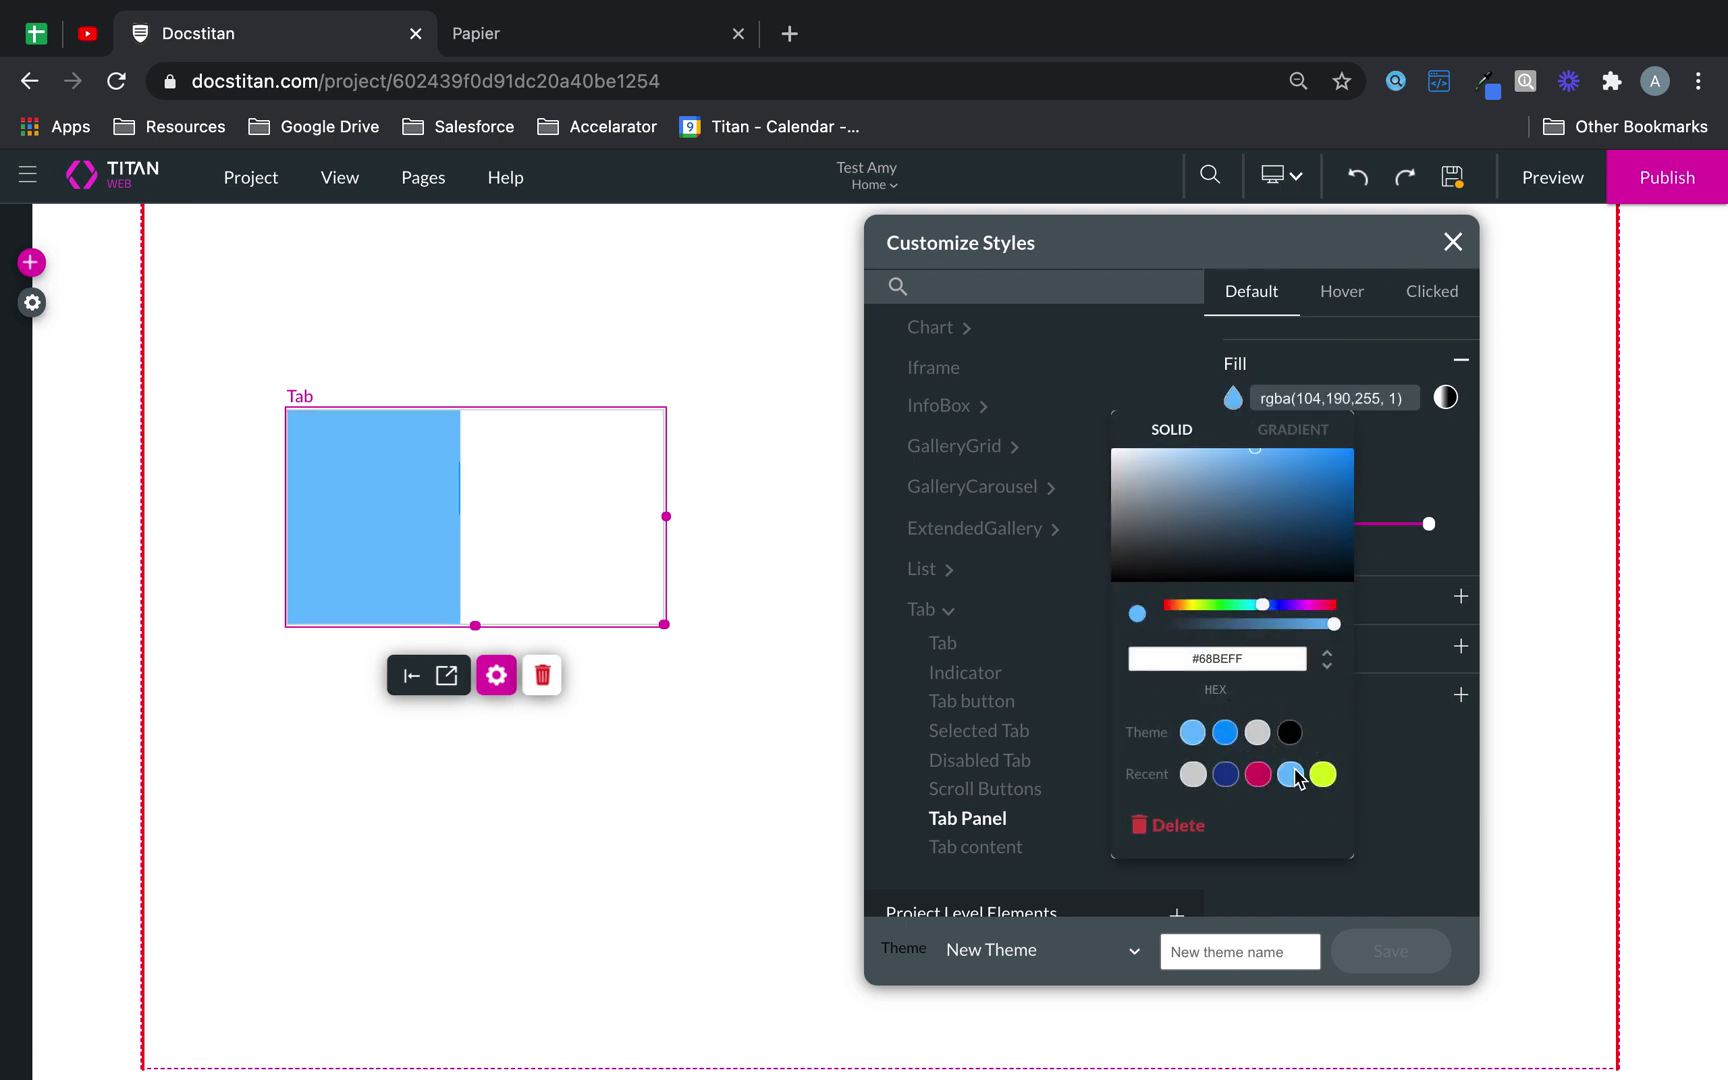
left_click(1225, 775)
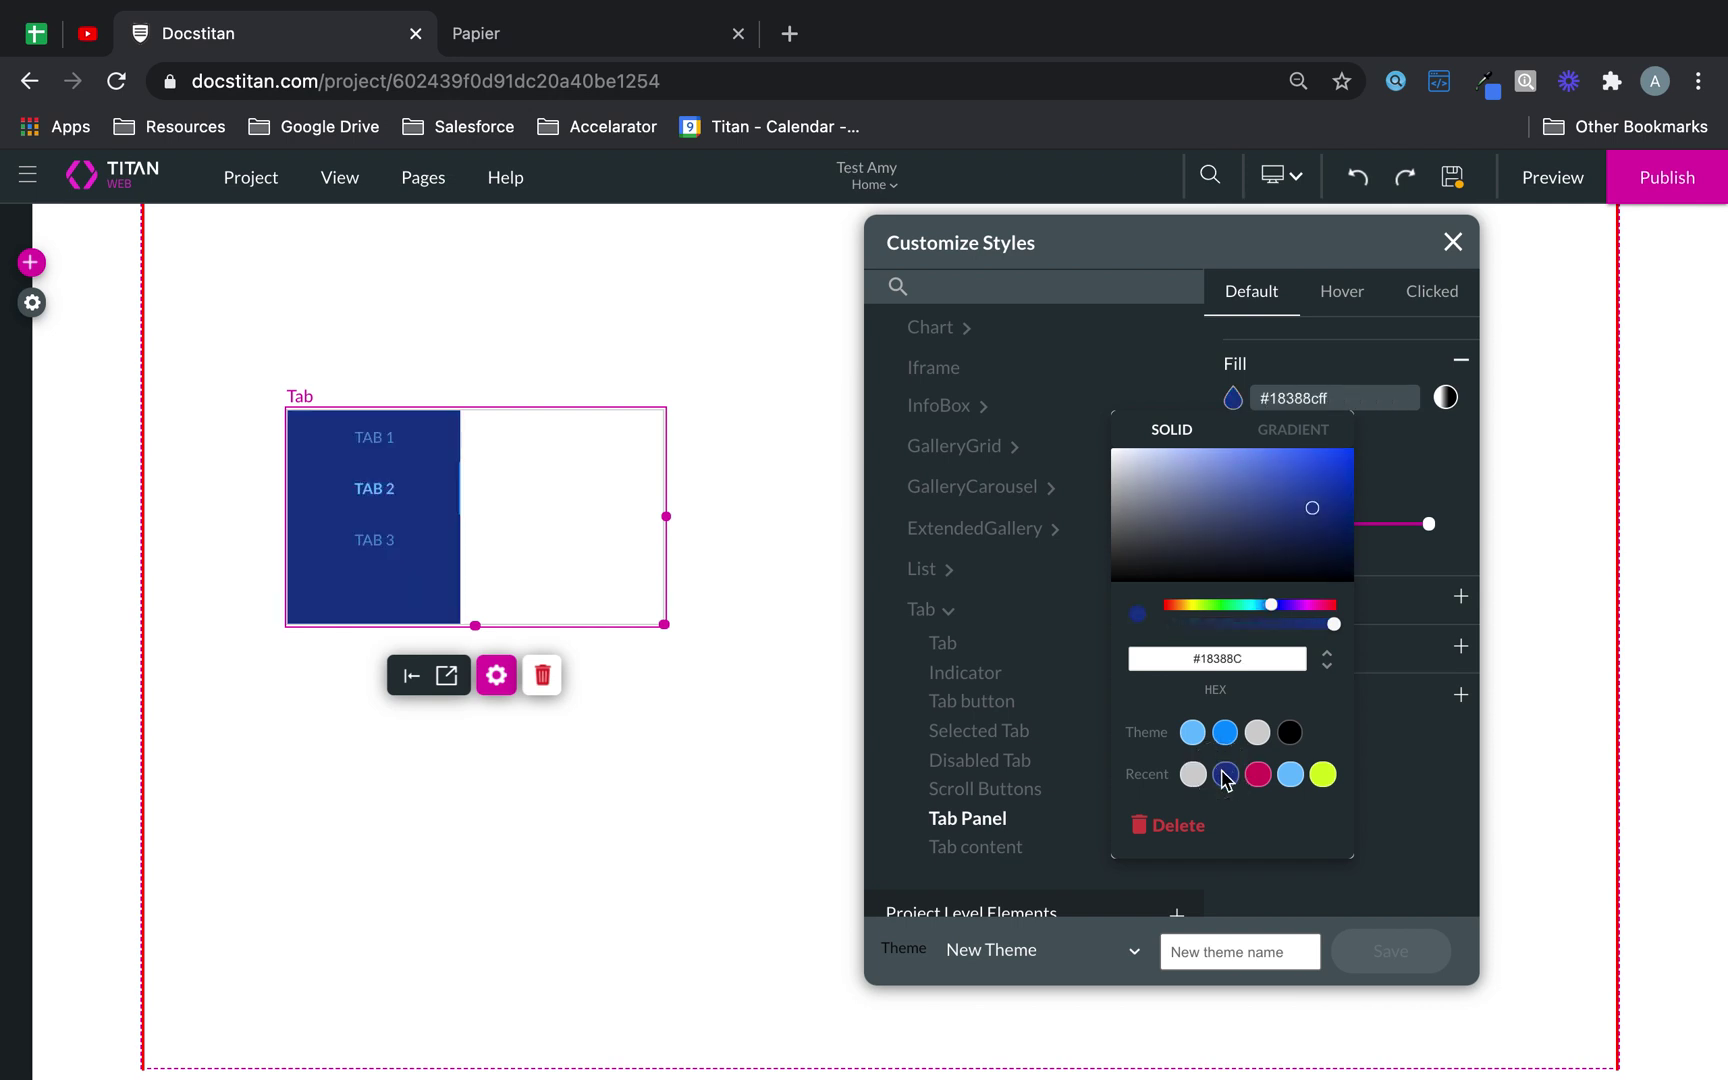
left_click(1290, 734)
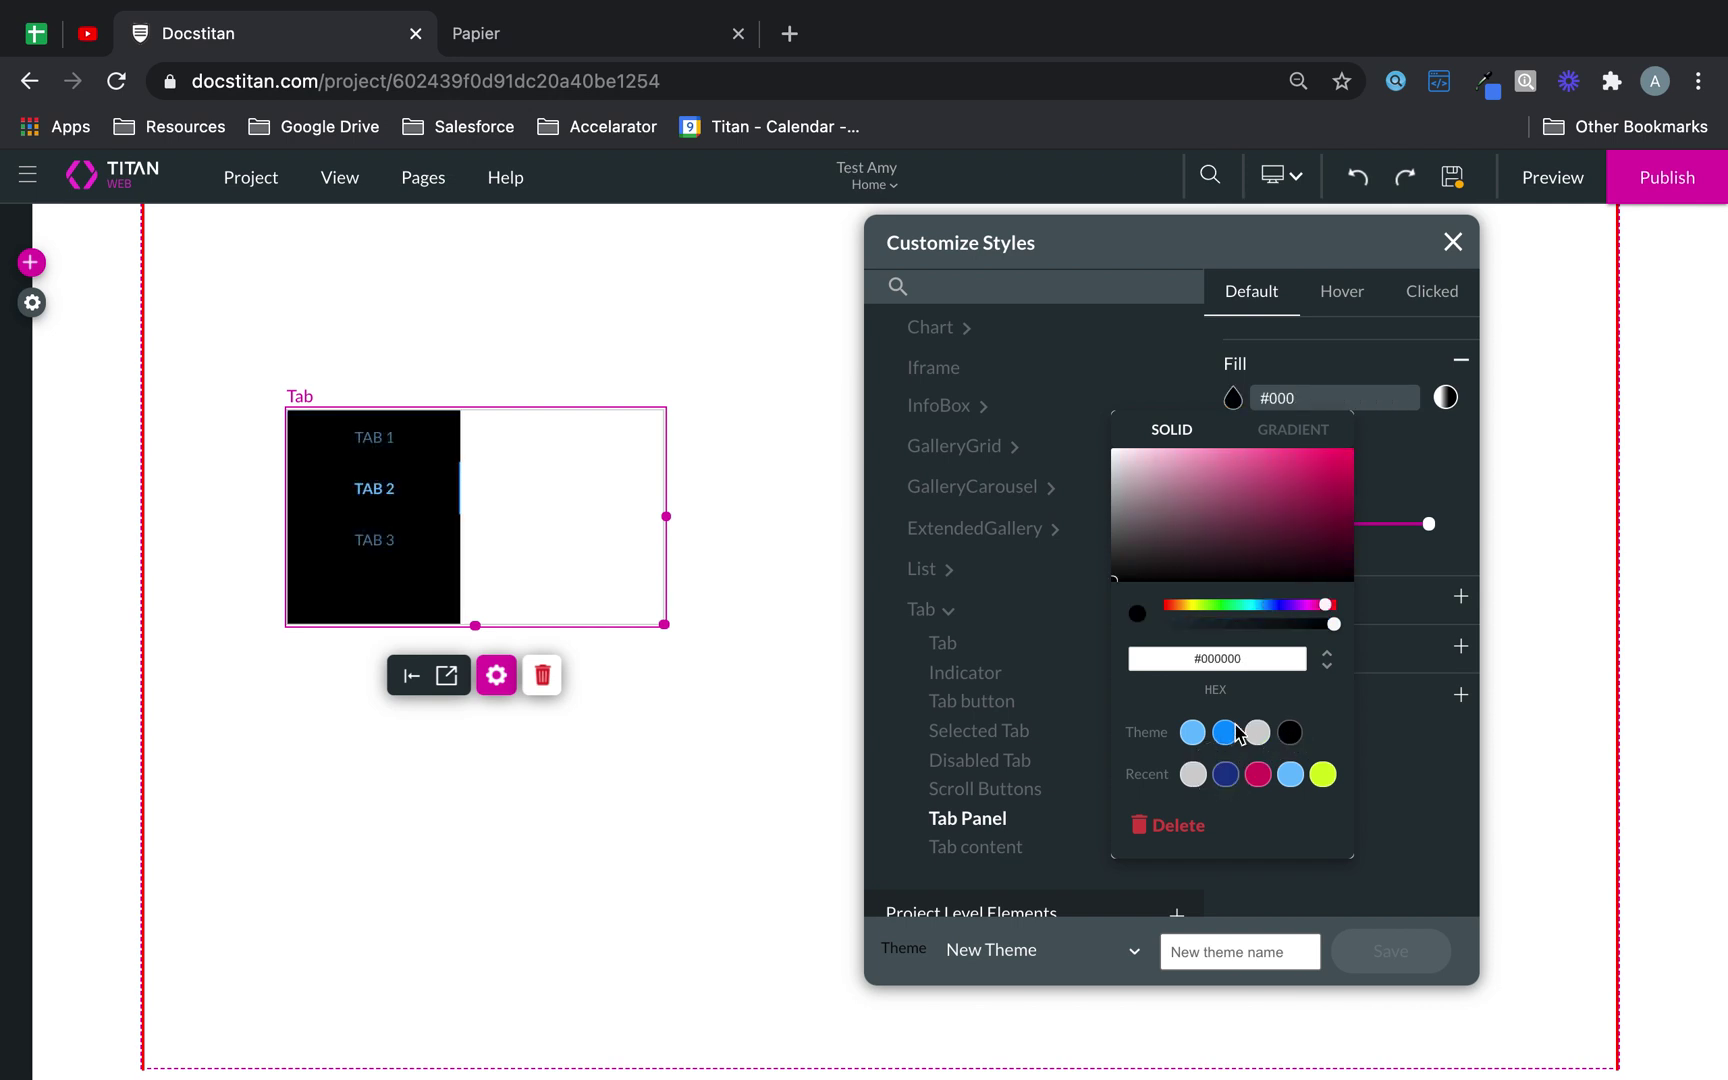
left_click(376, 440)
- Add a second vertical tabs widget below the first one and select its Tab 2
left_click(31, 263)
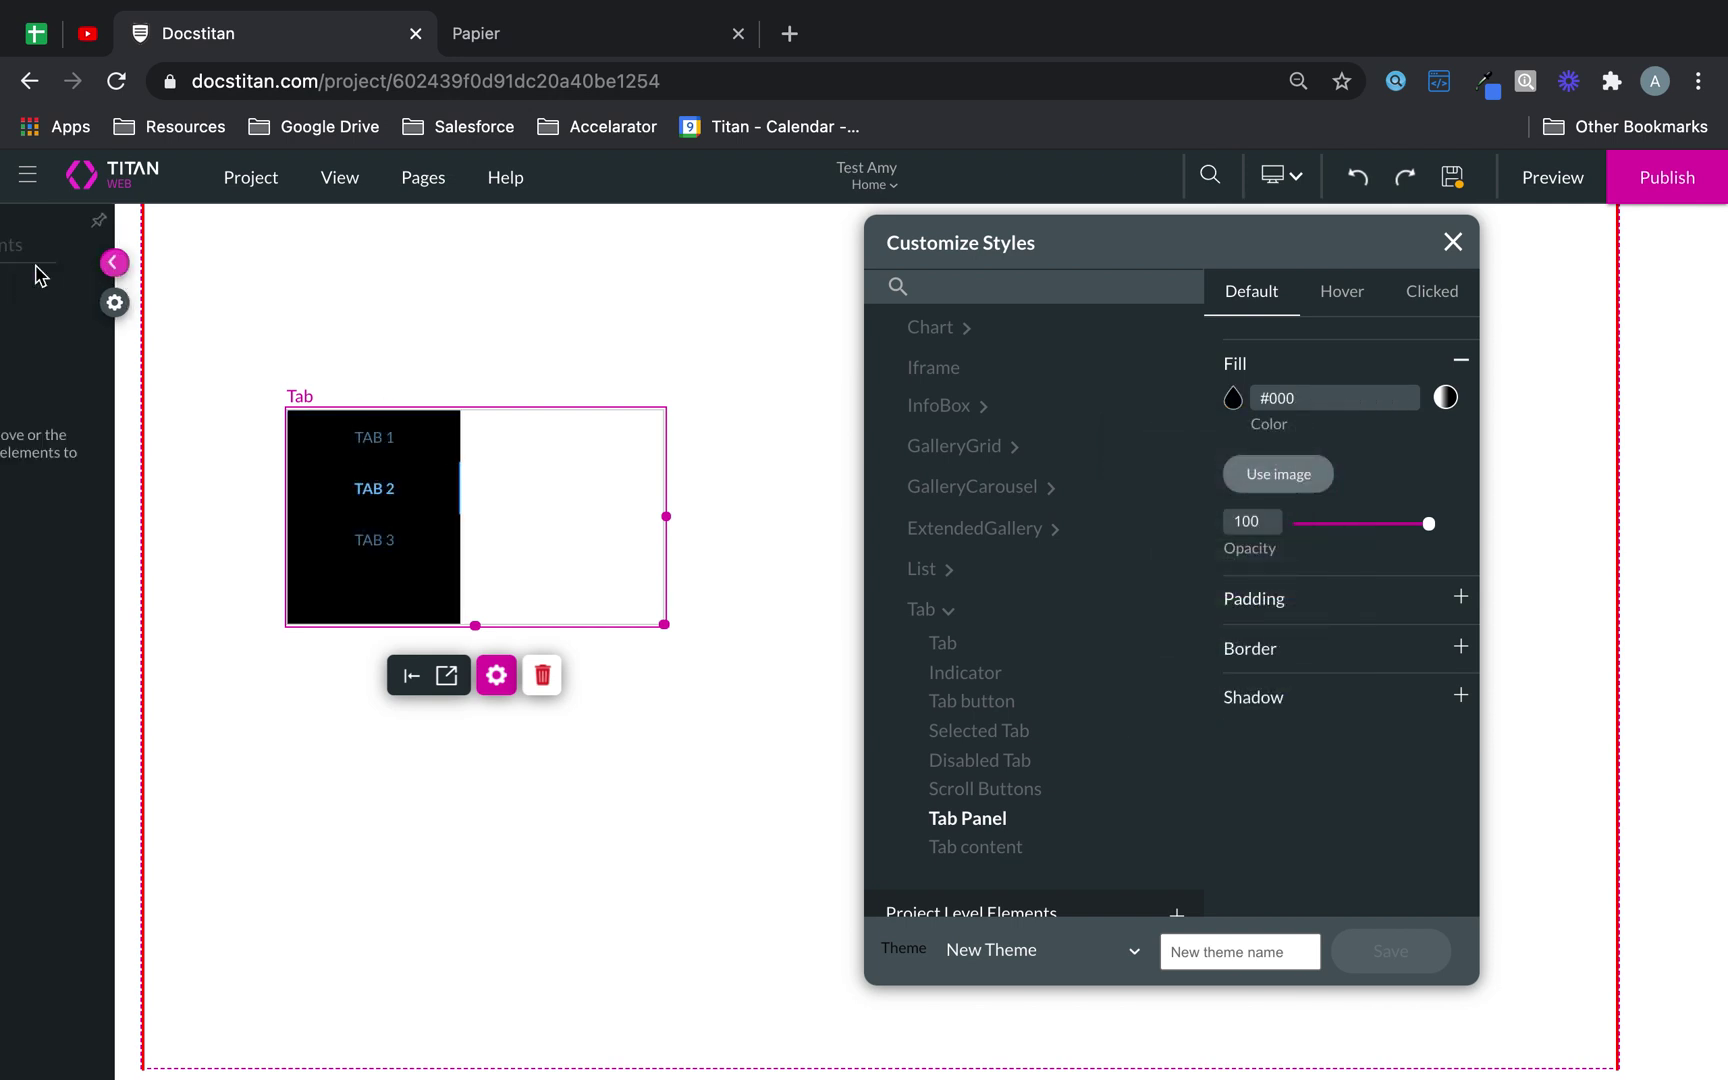
left_click(47, 719)
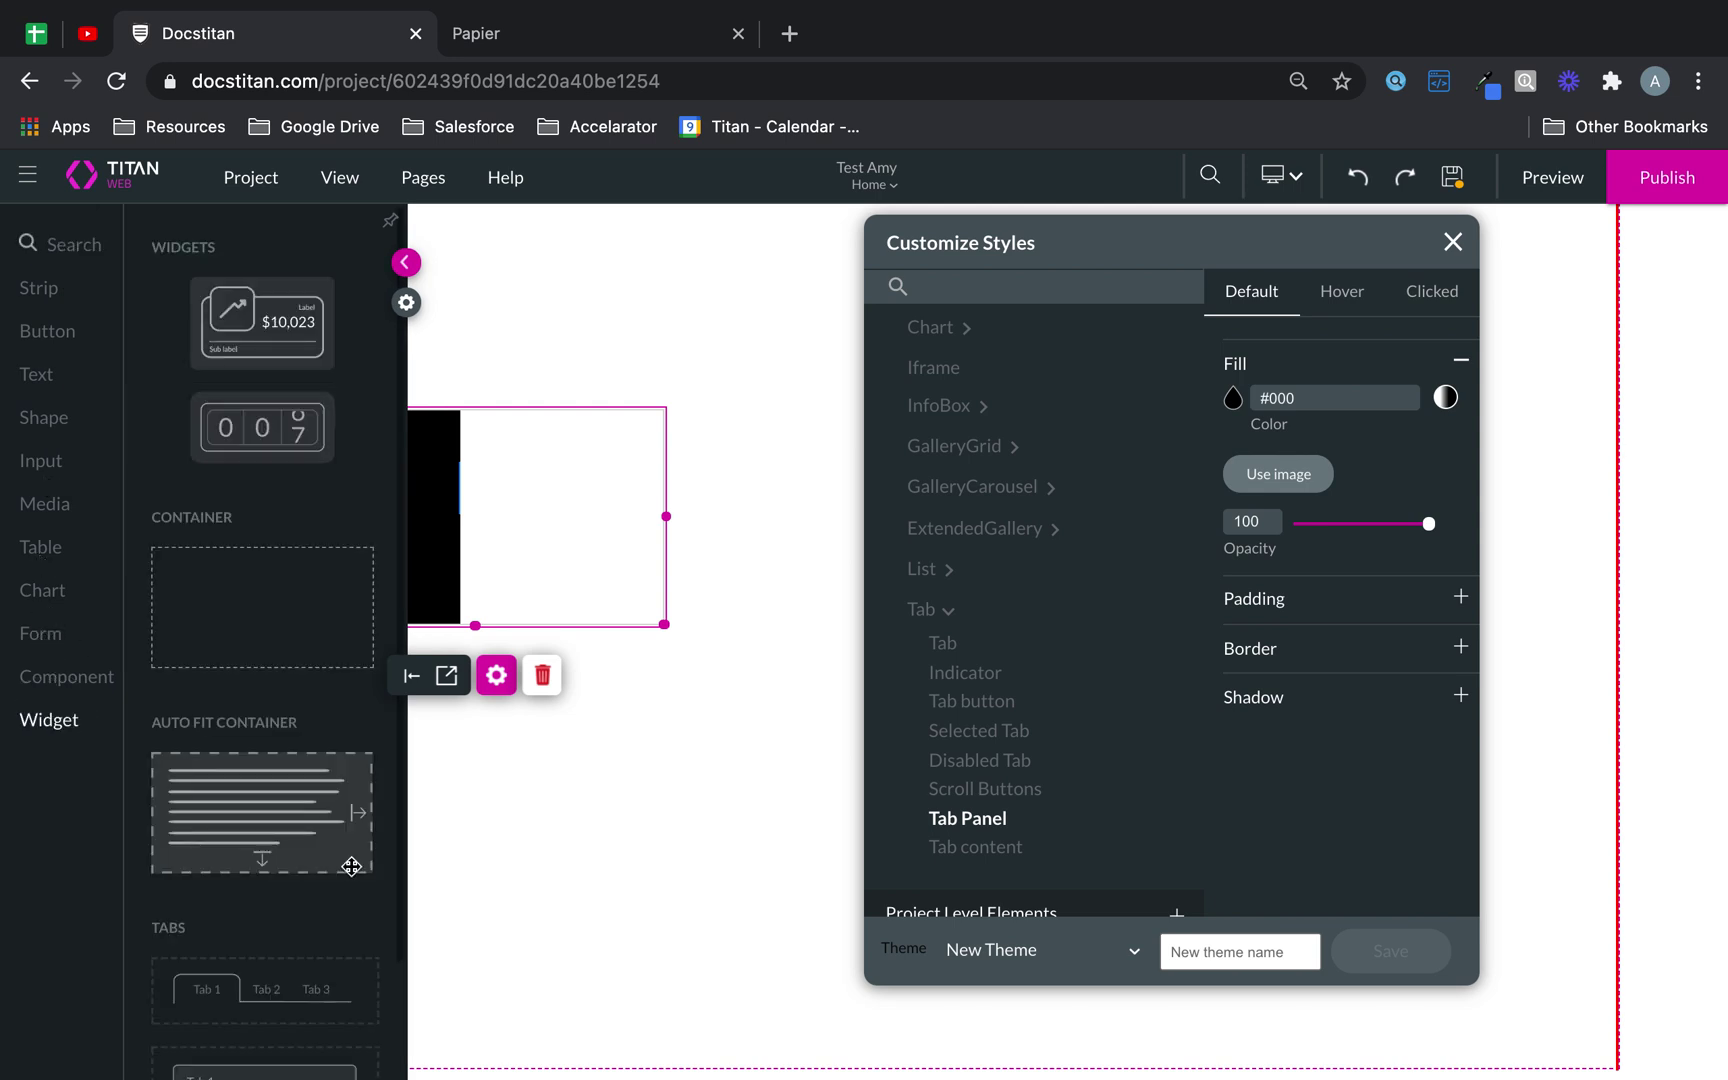
left_click_drag(278, 1005, 419, 693)
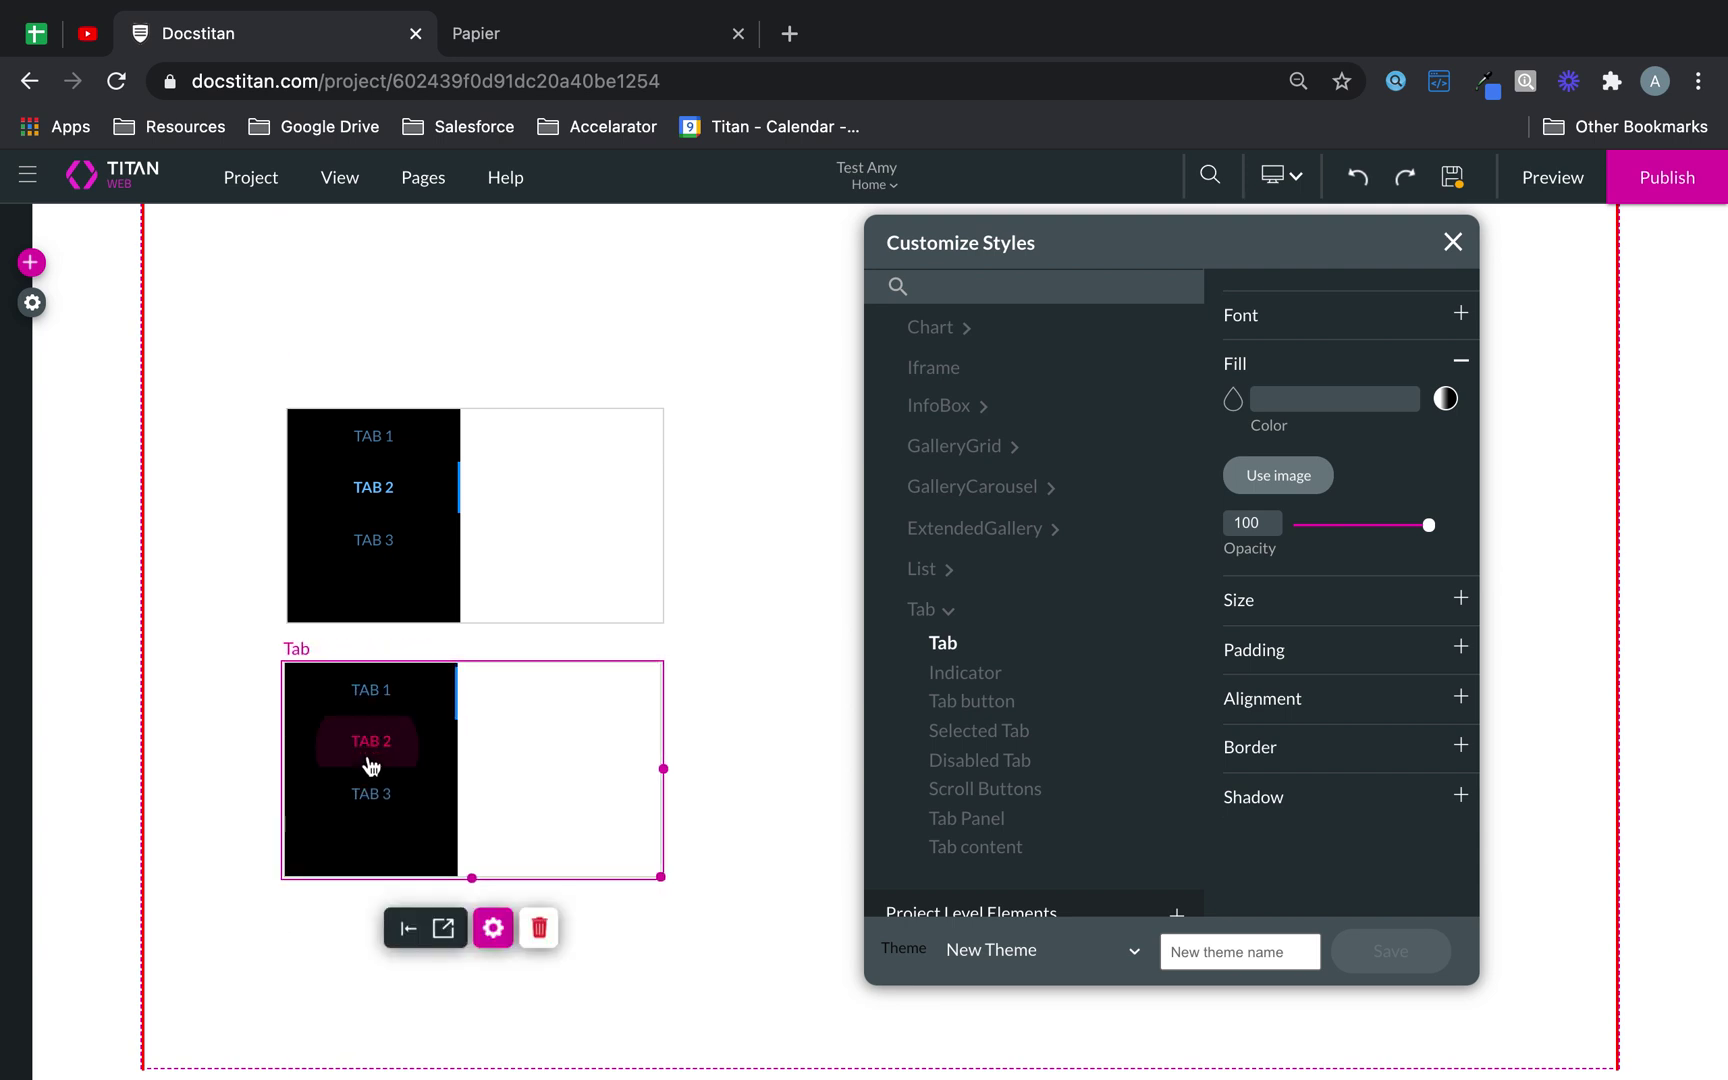
left_click(370, 765)
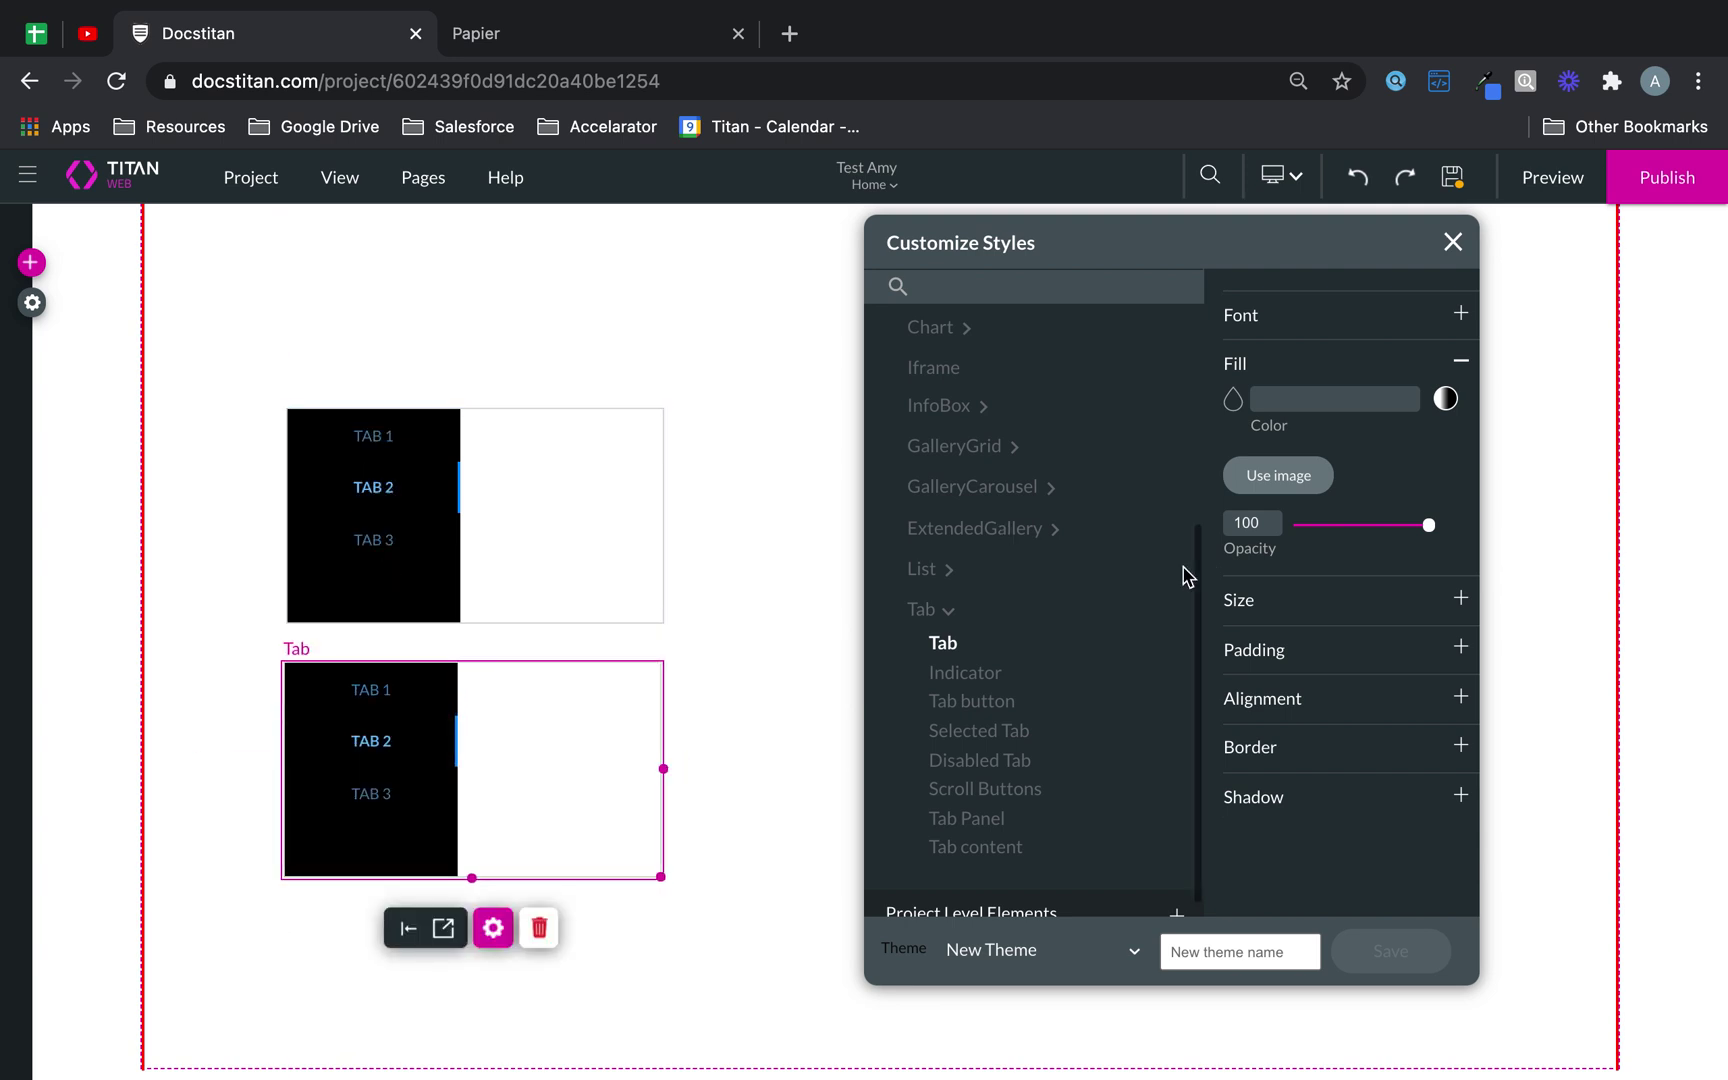
- Examine which sub-elements of the List complex element can be styled, and look over the other complex elements
left_click(950, 612)
scroll(964, 568, "up", 1)
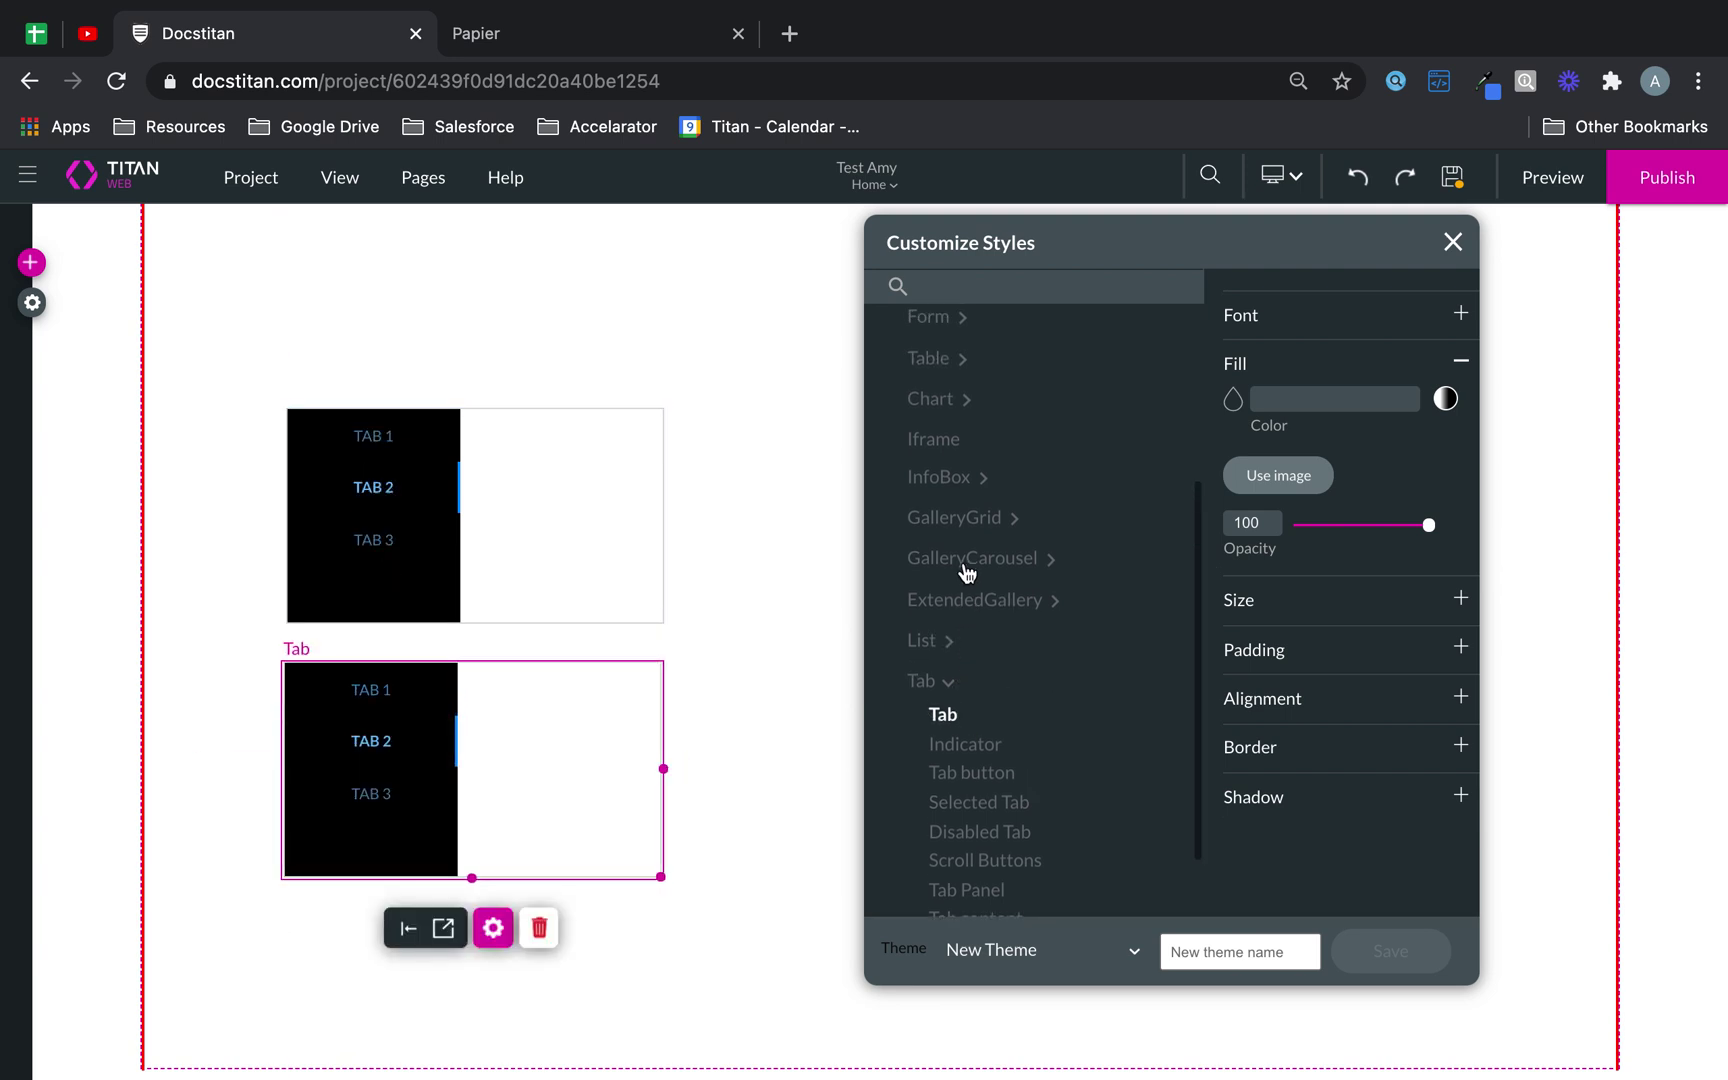
left_click(946, 638)
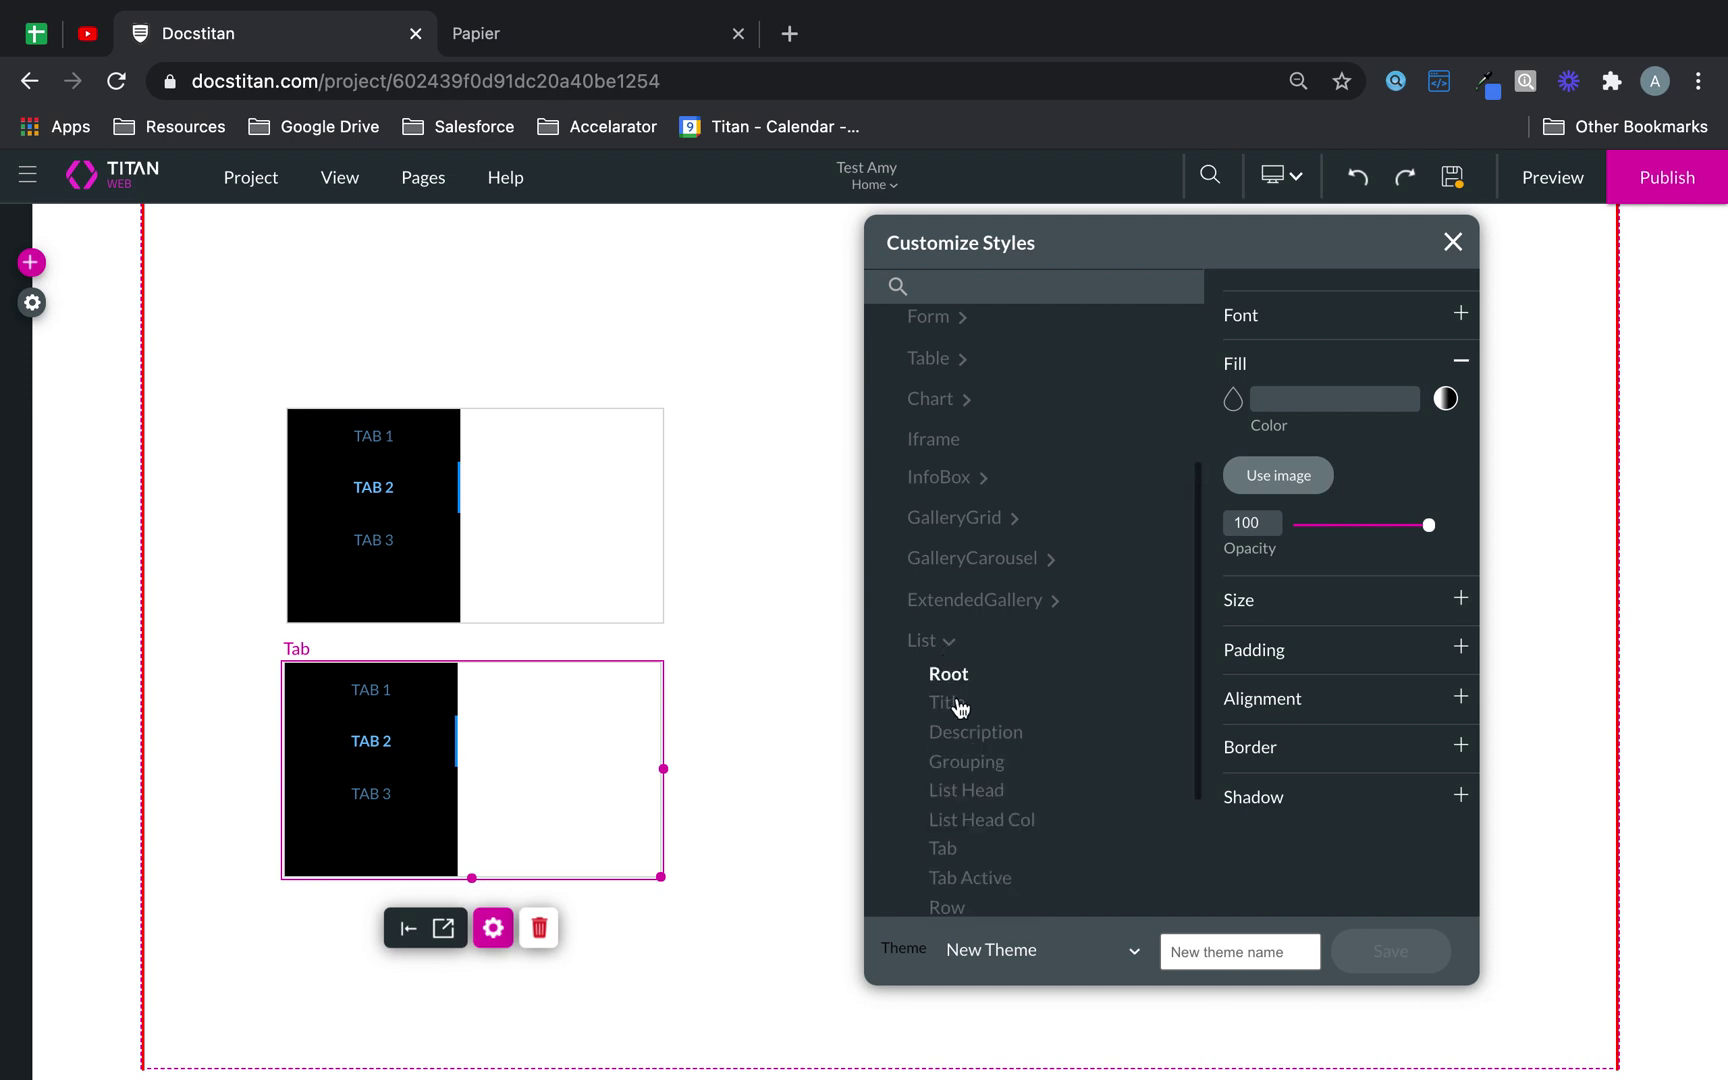
scroll(958, 707, "down", 2)
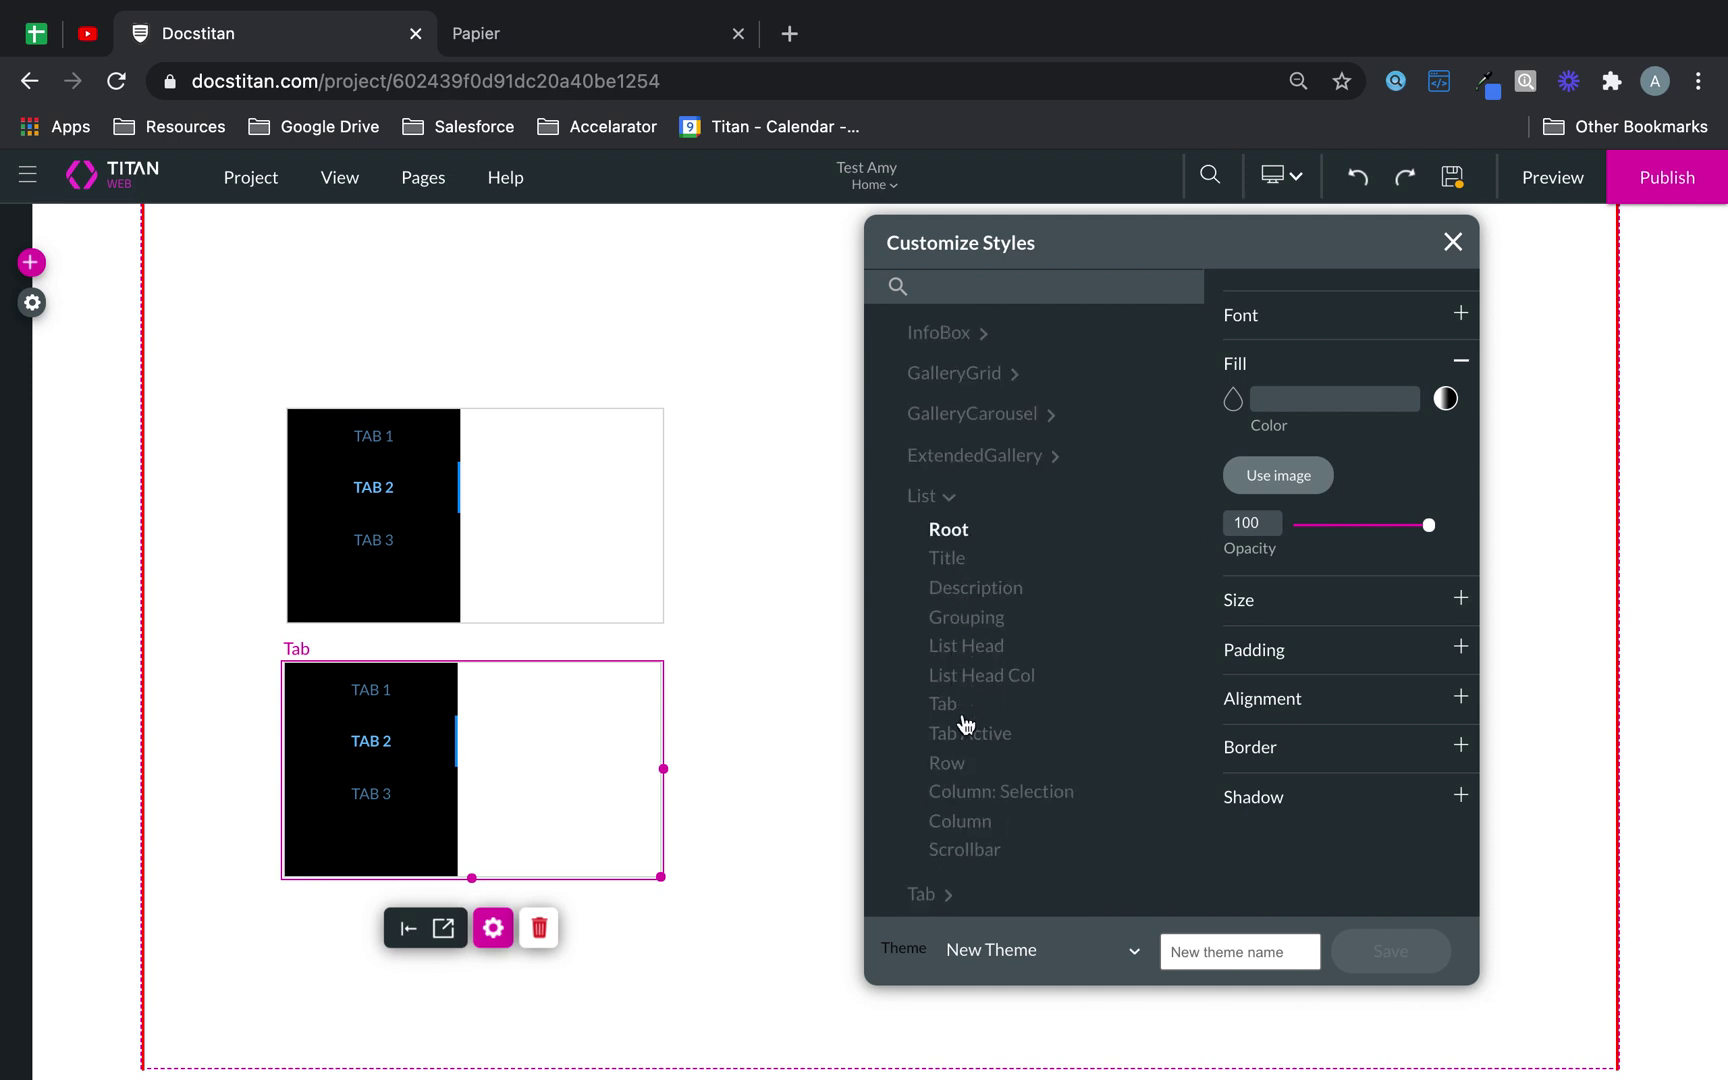
scroll(968, 725, "up", 5)
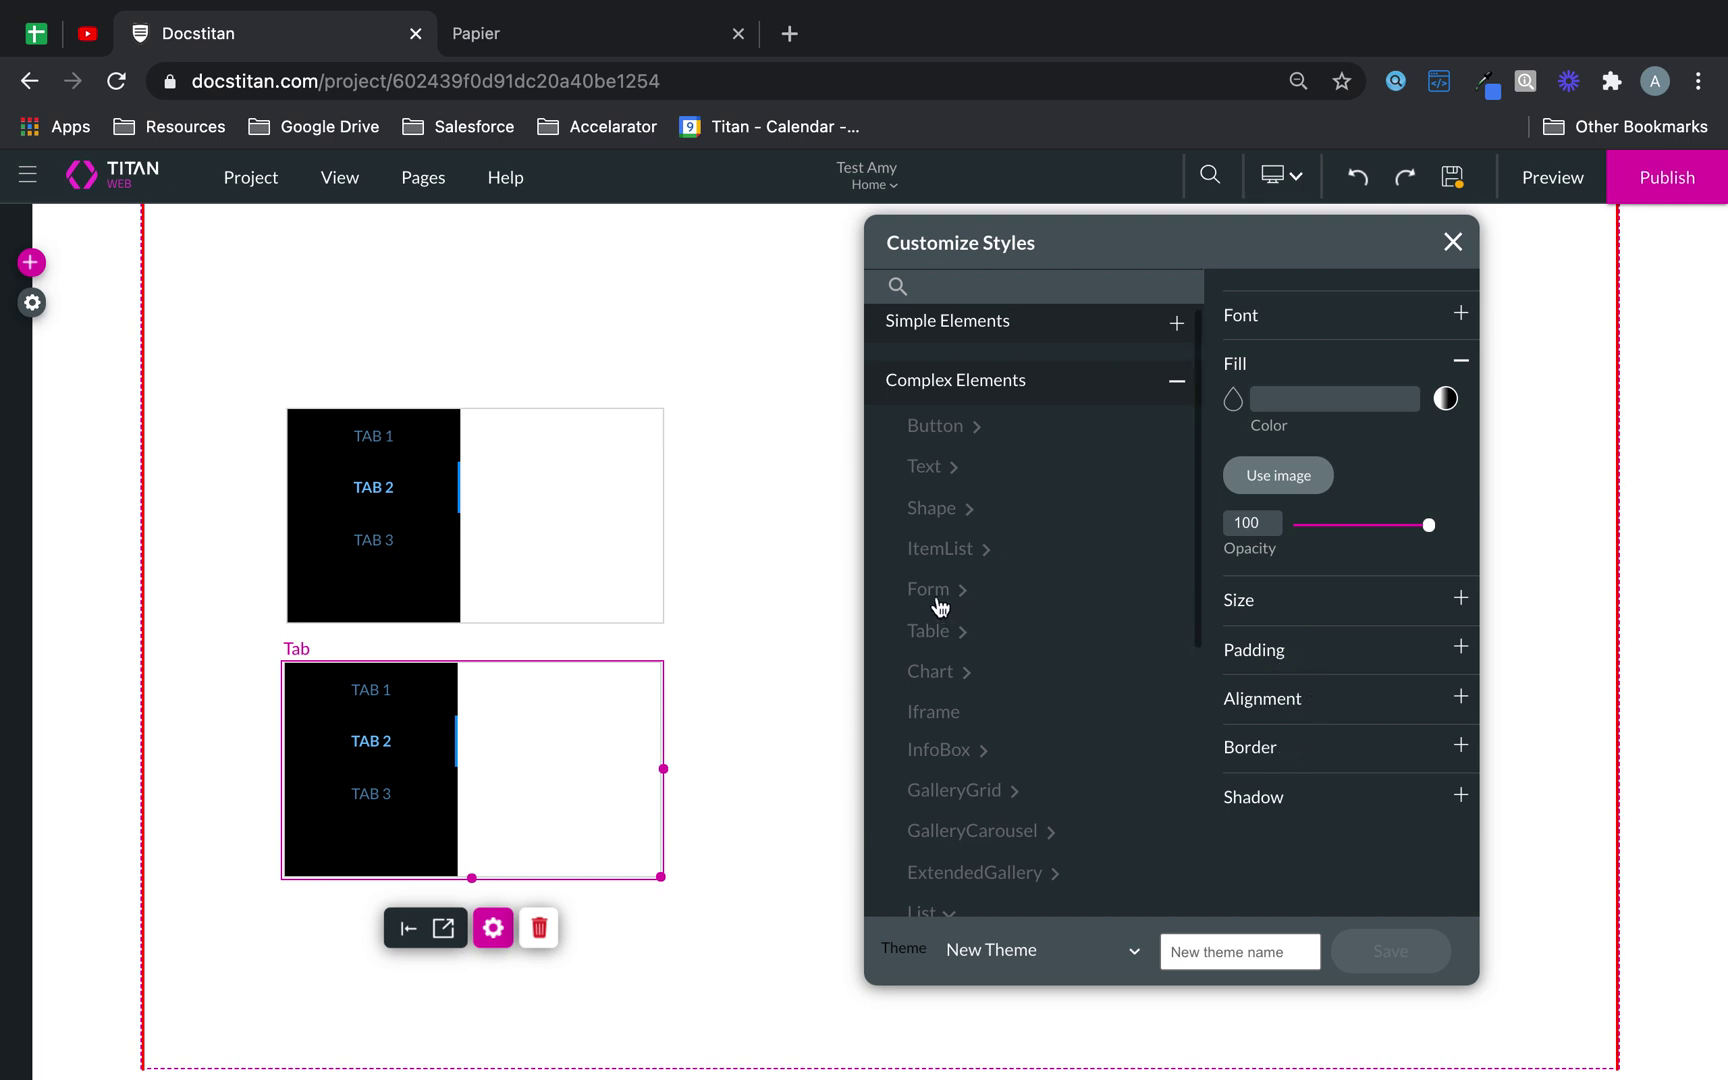
scroll(943, 610, "down", 1)
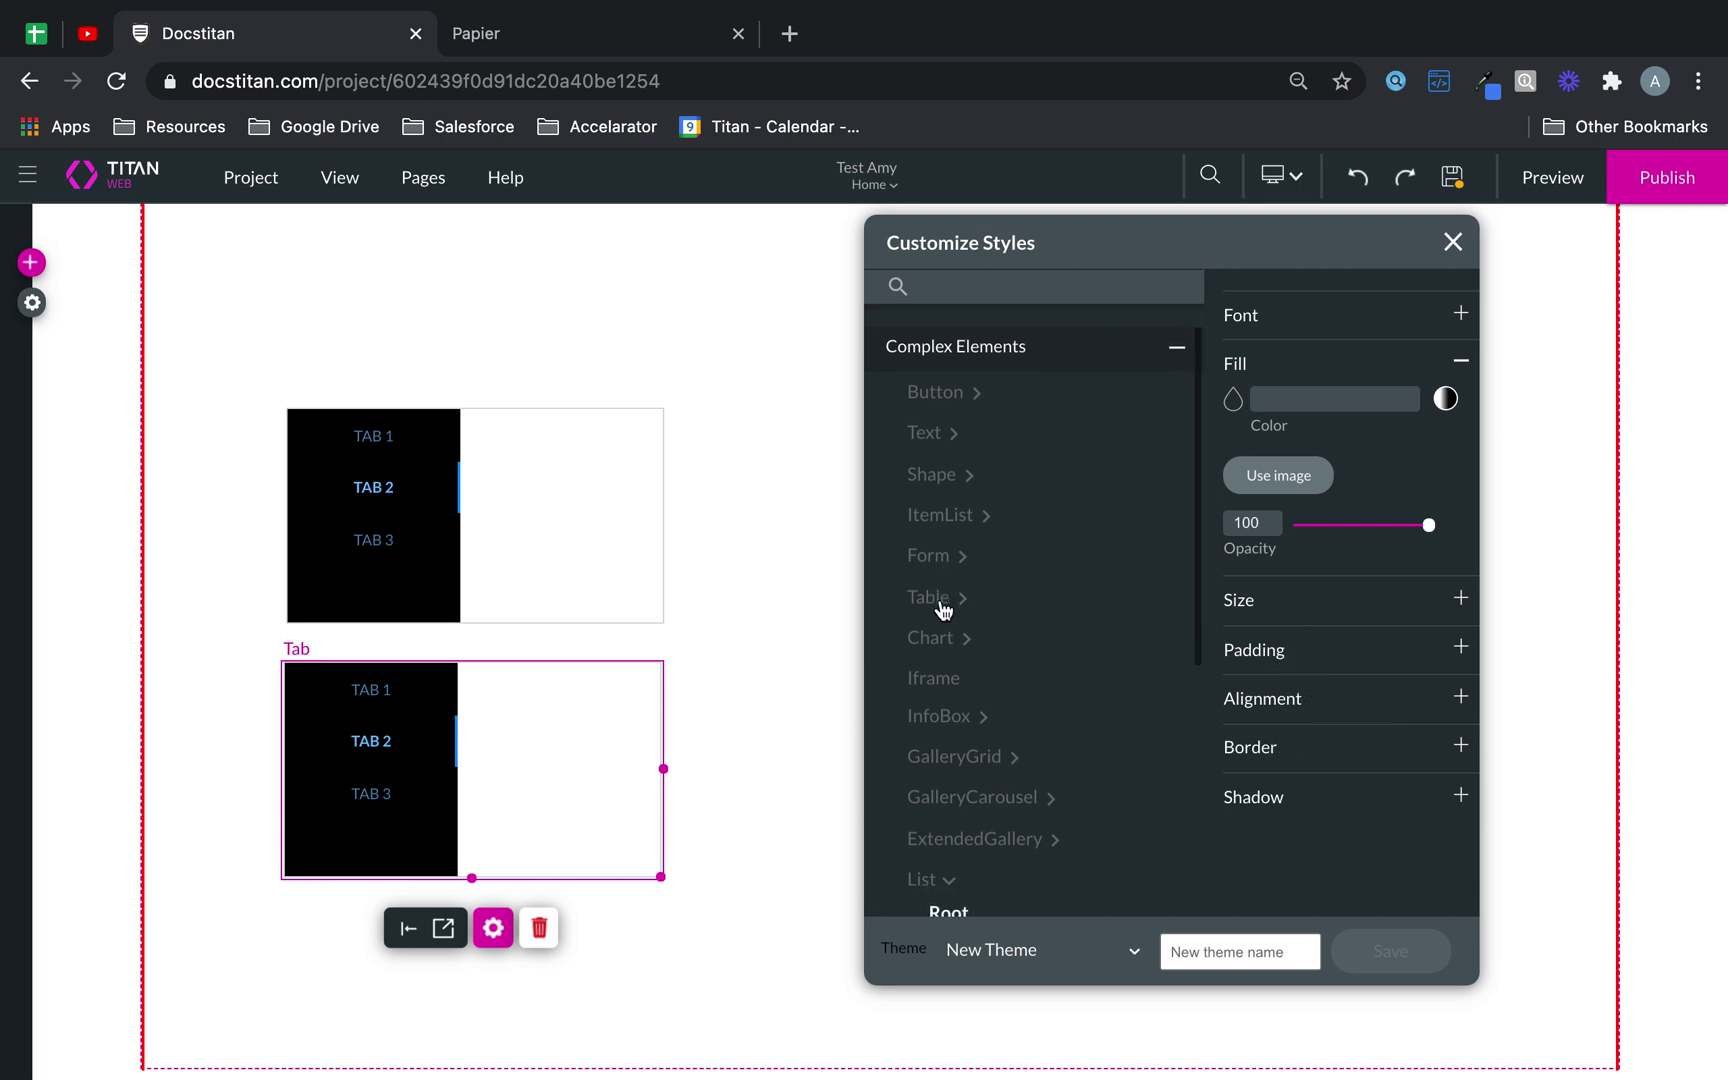